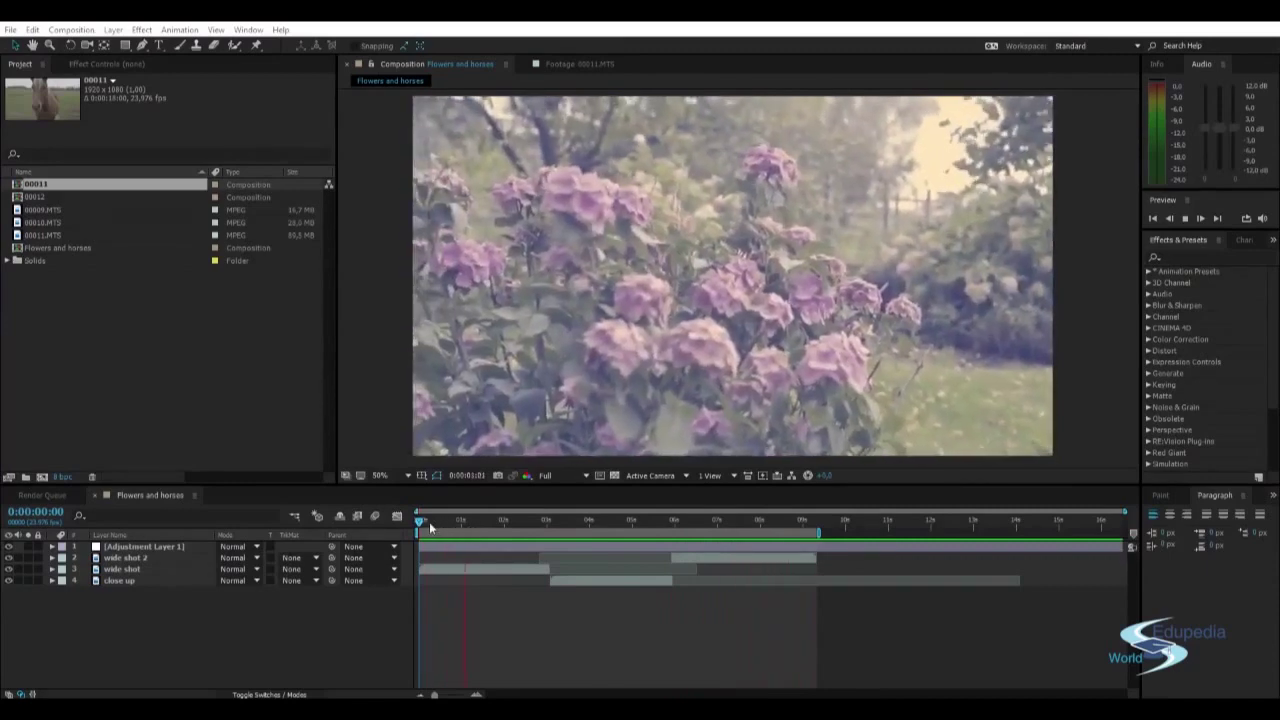
Stop the preview and move the playhead to 0:00:03:22 on the flower close-up.
left_click(460, 522)
left_click_drag(460, 522, 585, 523)
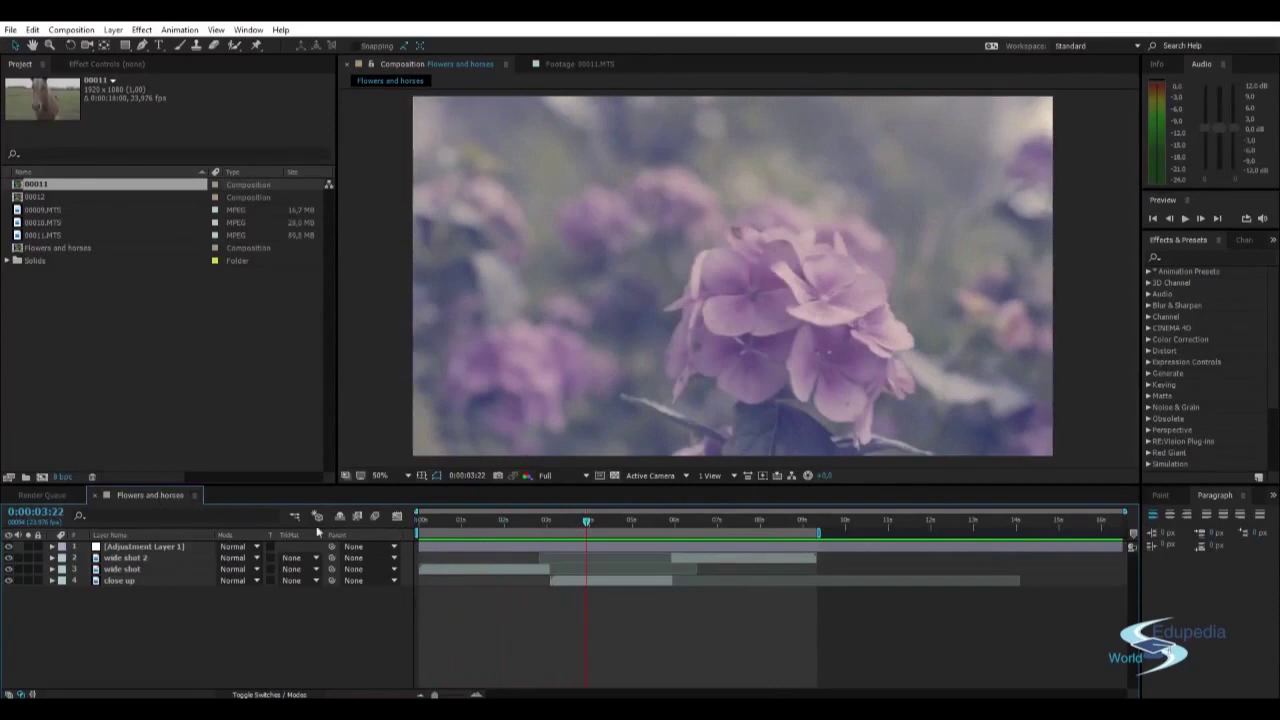
left_click(231, 399)
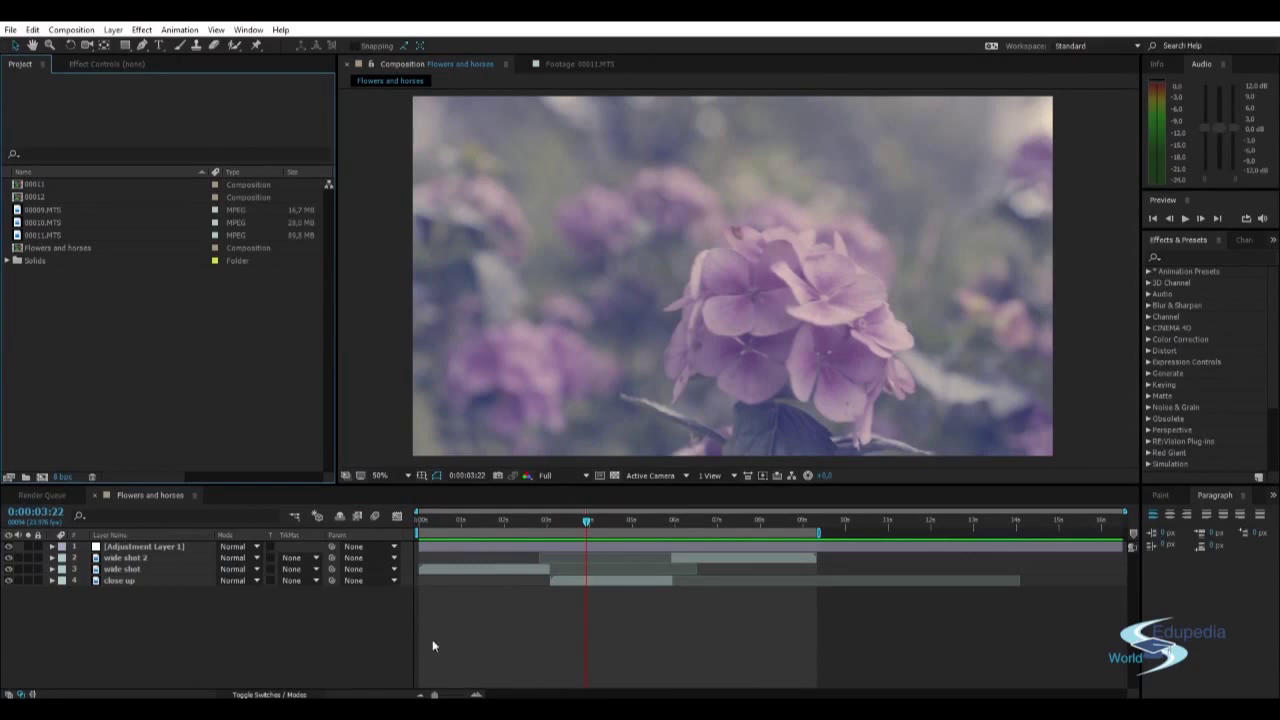
left_click(497, 623)
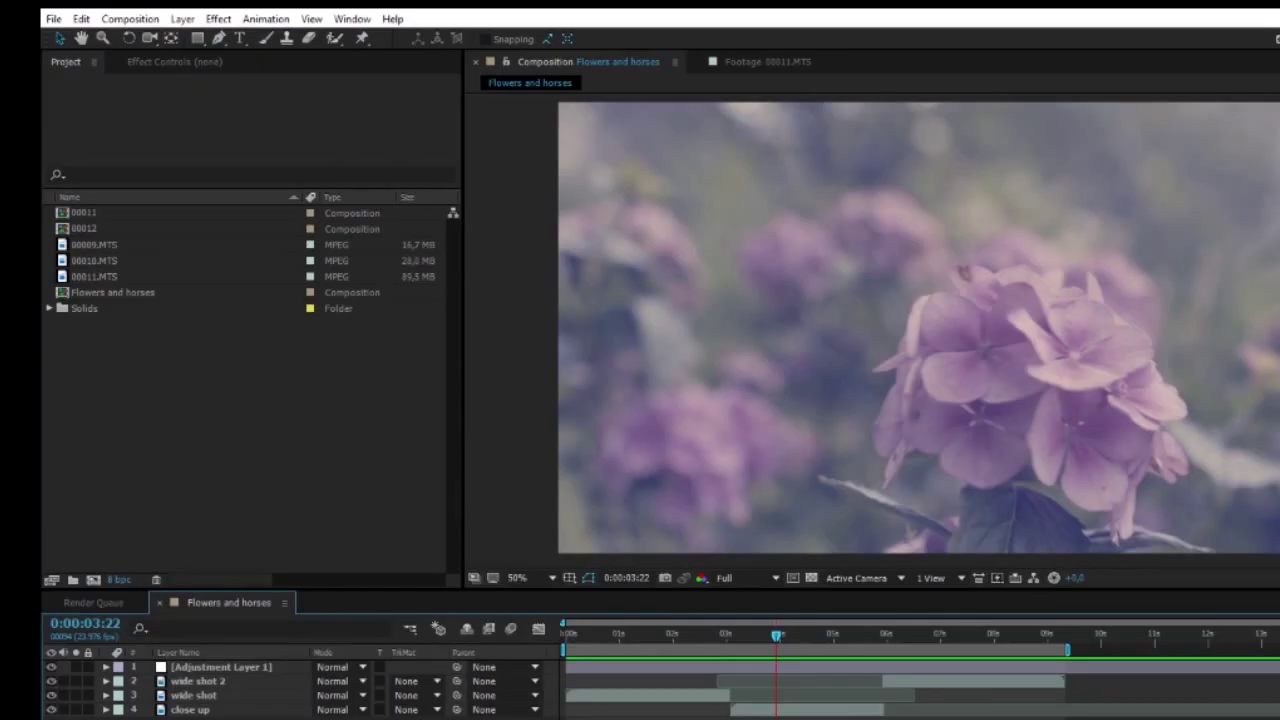
left_click(53, 18)
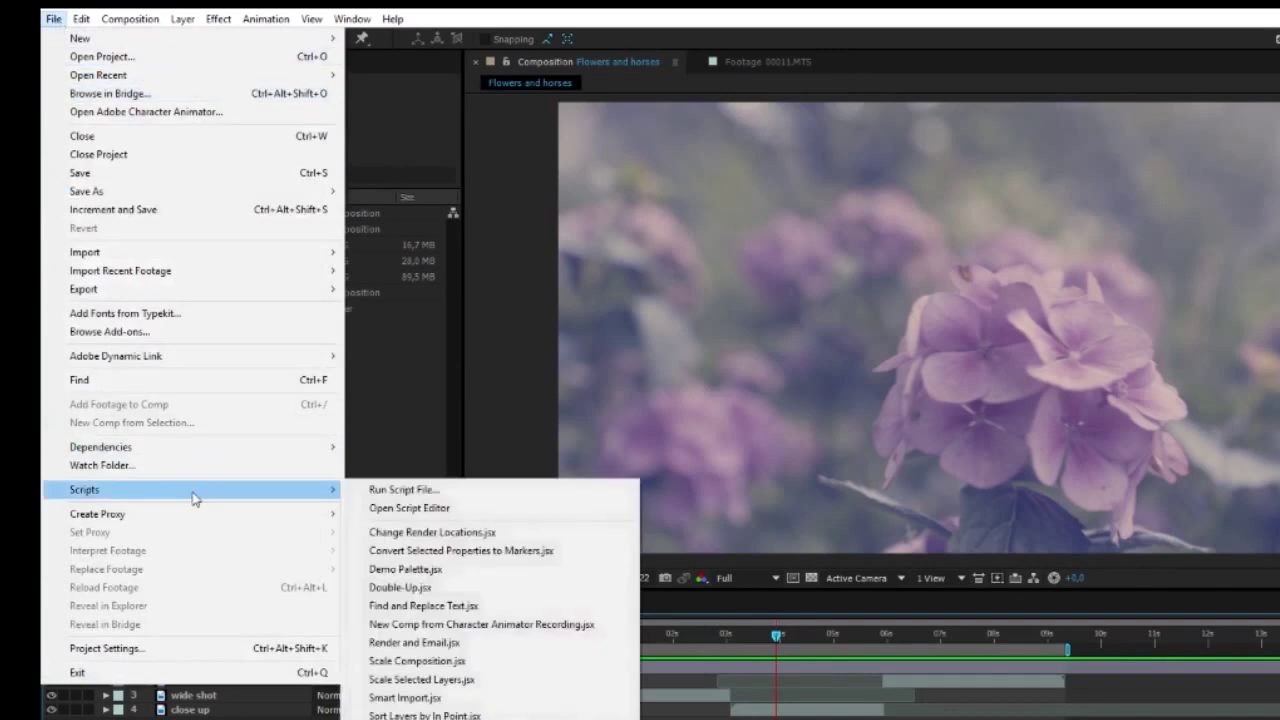
Add Flowers and horses to the render queue via File > Export and display the Render Queue.
mouse_move(251, 292)
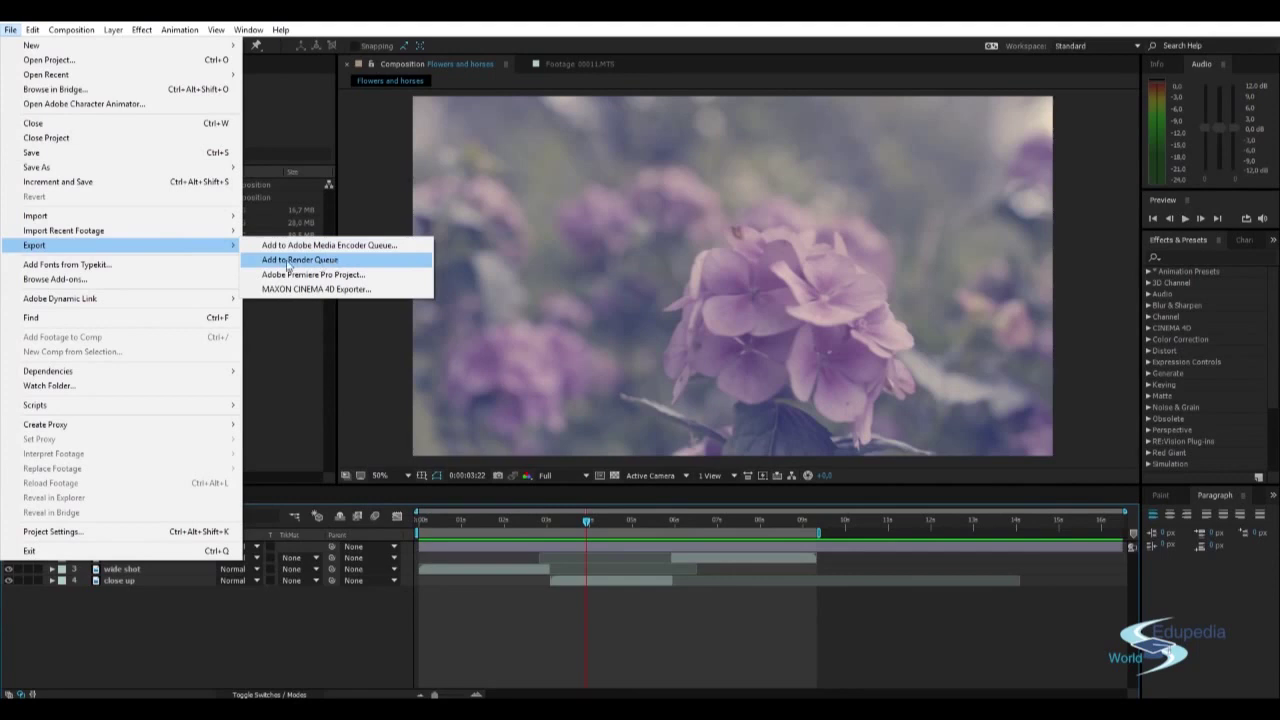
left_click(297, 262)
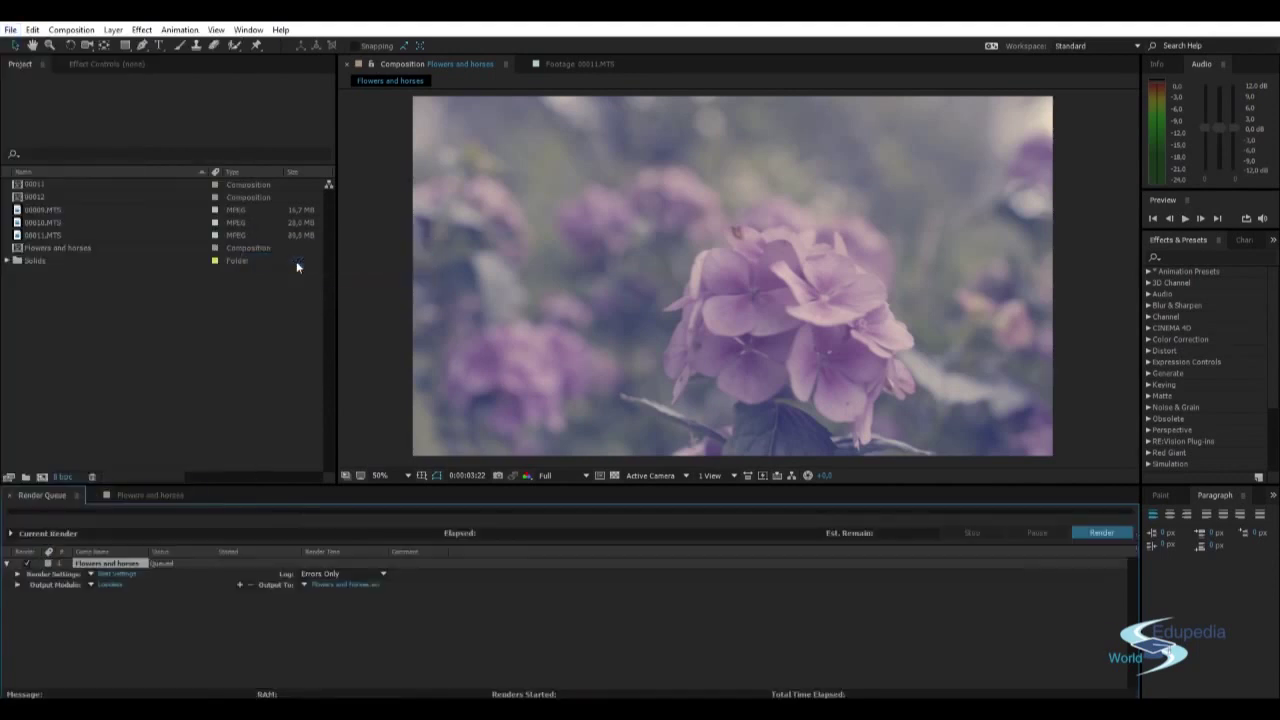
left_click(152, 494)
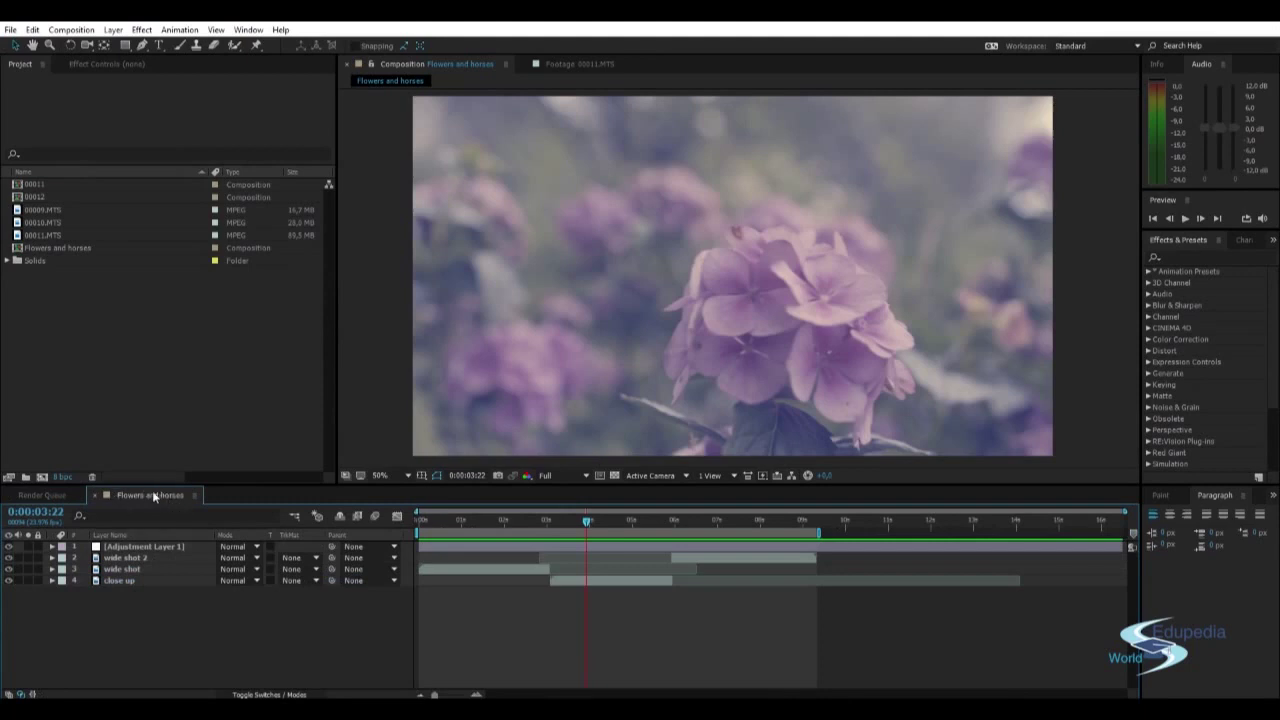
left_click(38, 494)
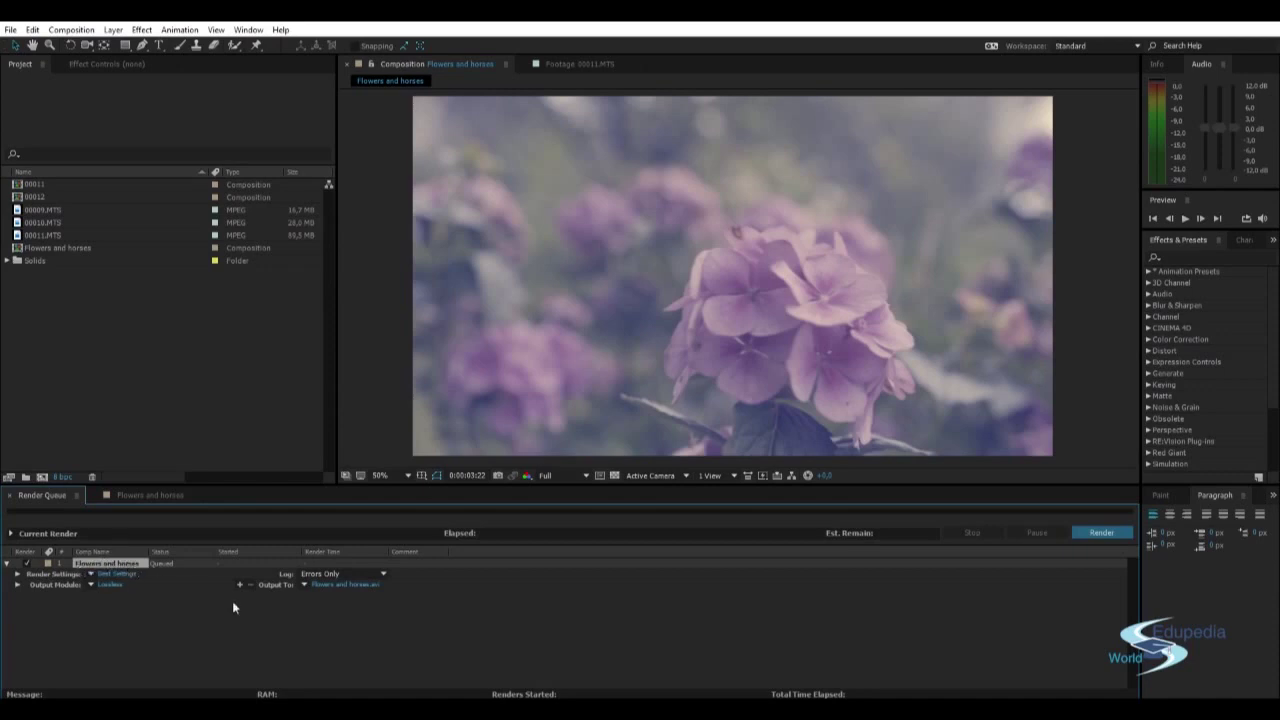
In Render Settings, keep Quality at Best, Resolution at Full and Disk Cache at Read Only.
left_click(115, 575)
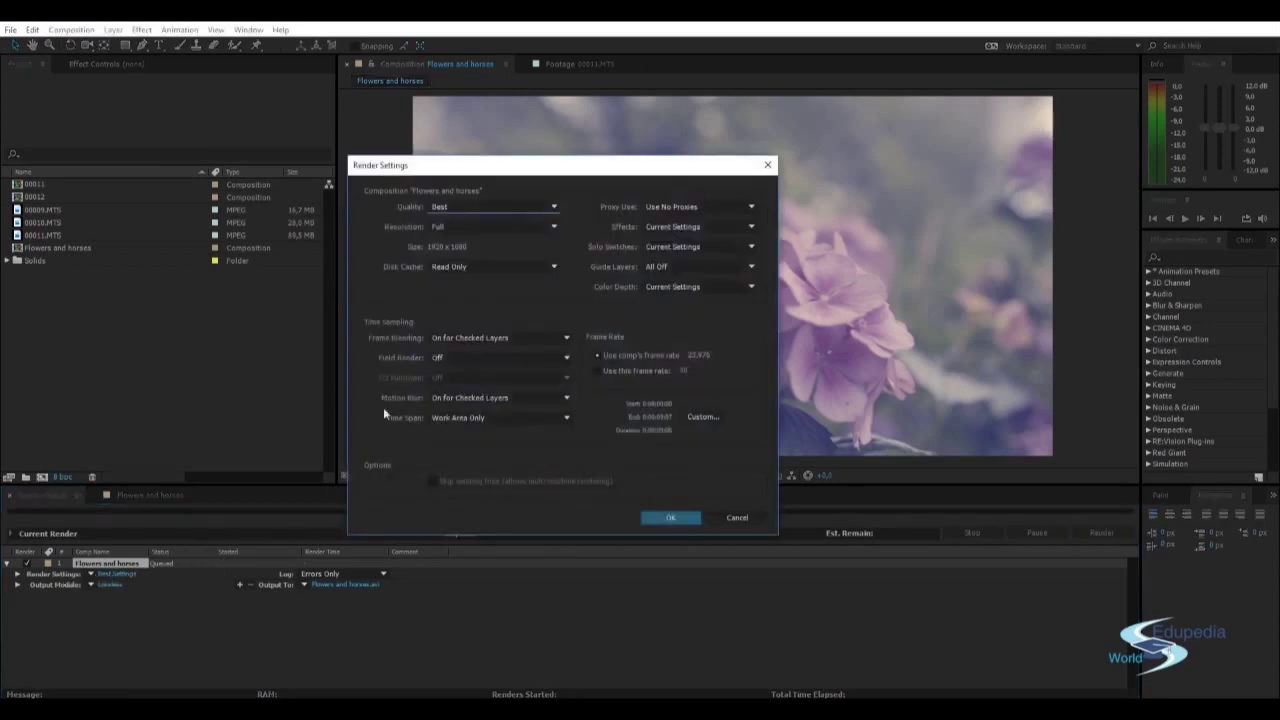
left_click_drag(500, 168, 549, 146)
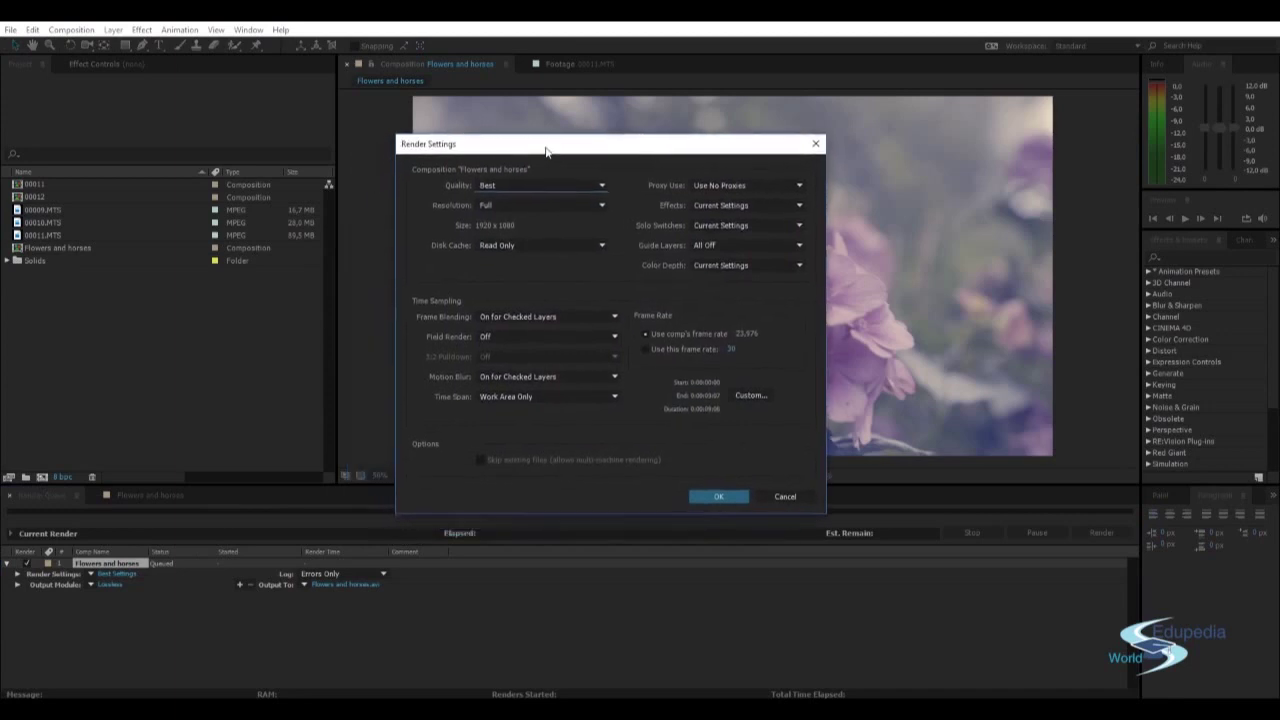
left_click(514, 191)
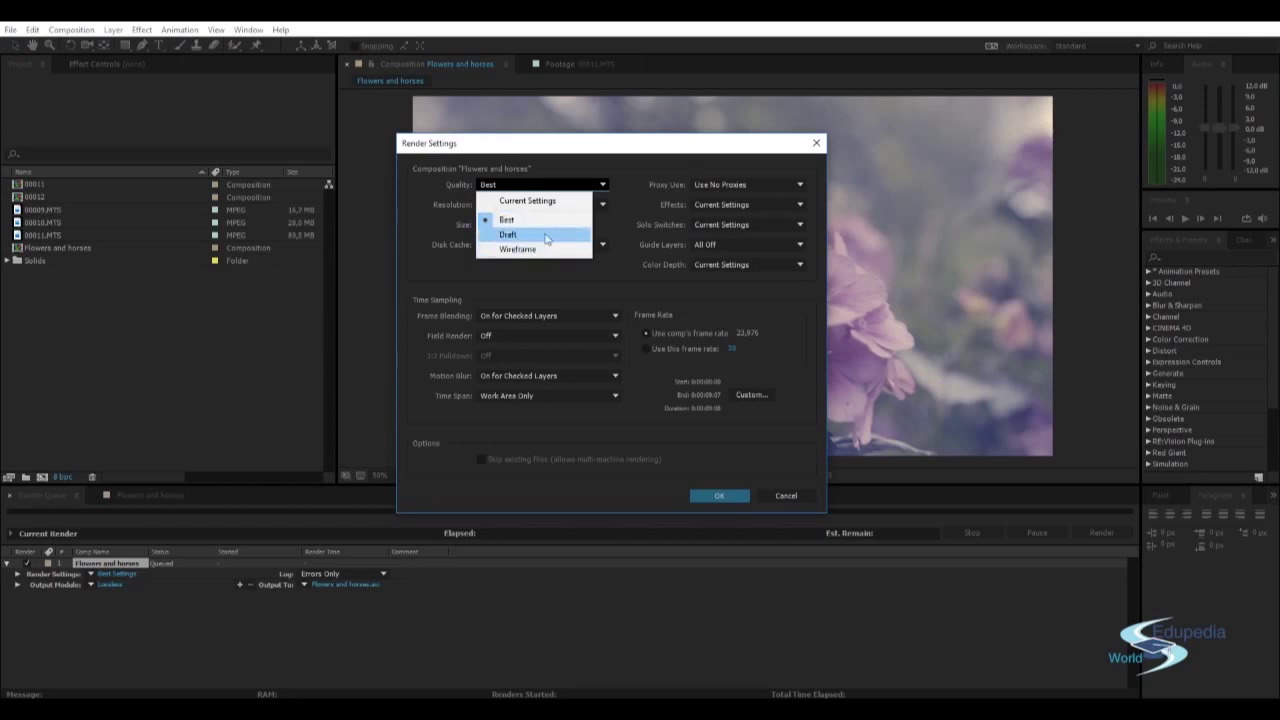
left_click(526, 222)
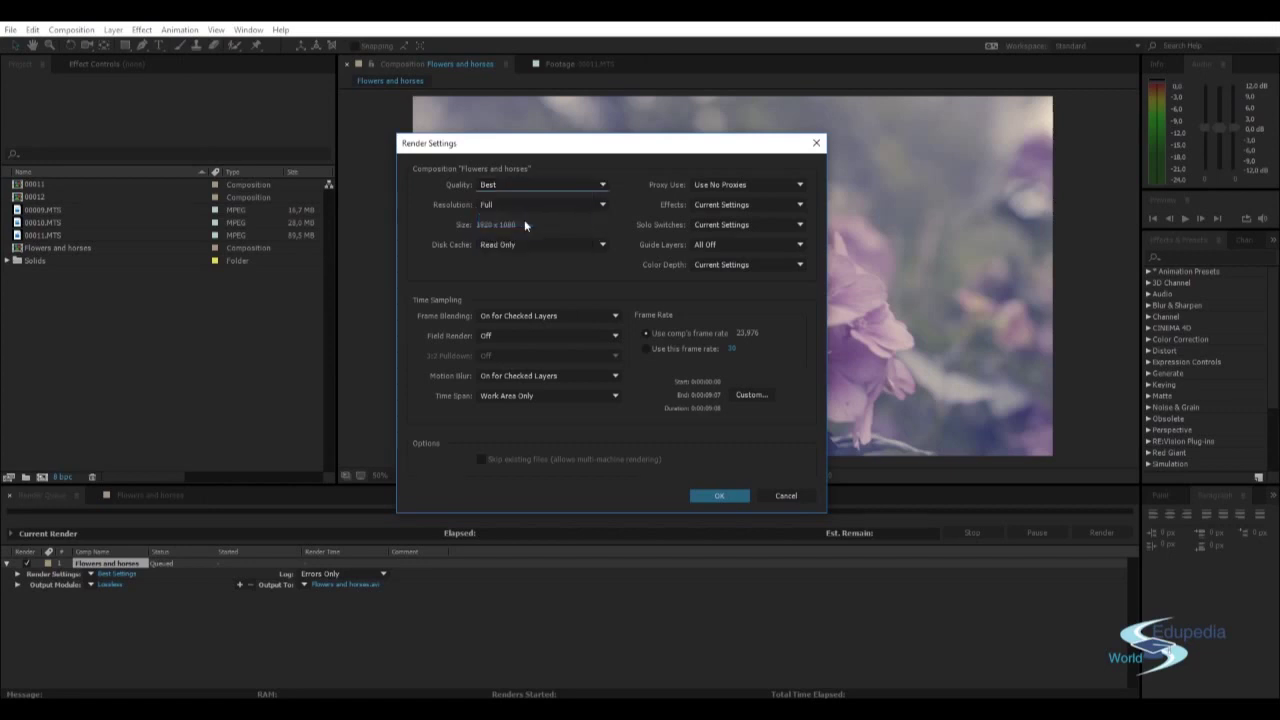
left_click(534, 207)
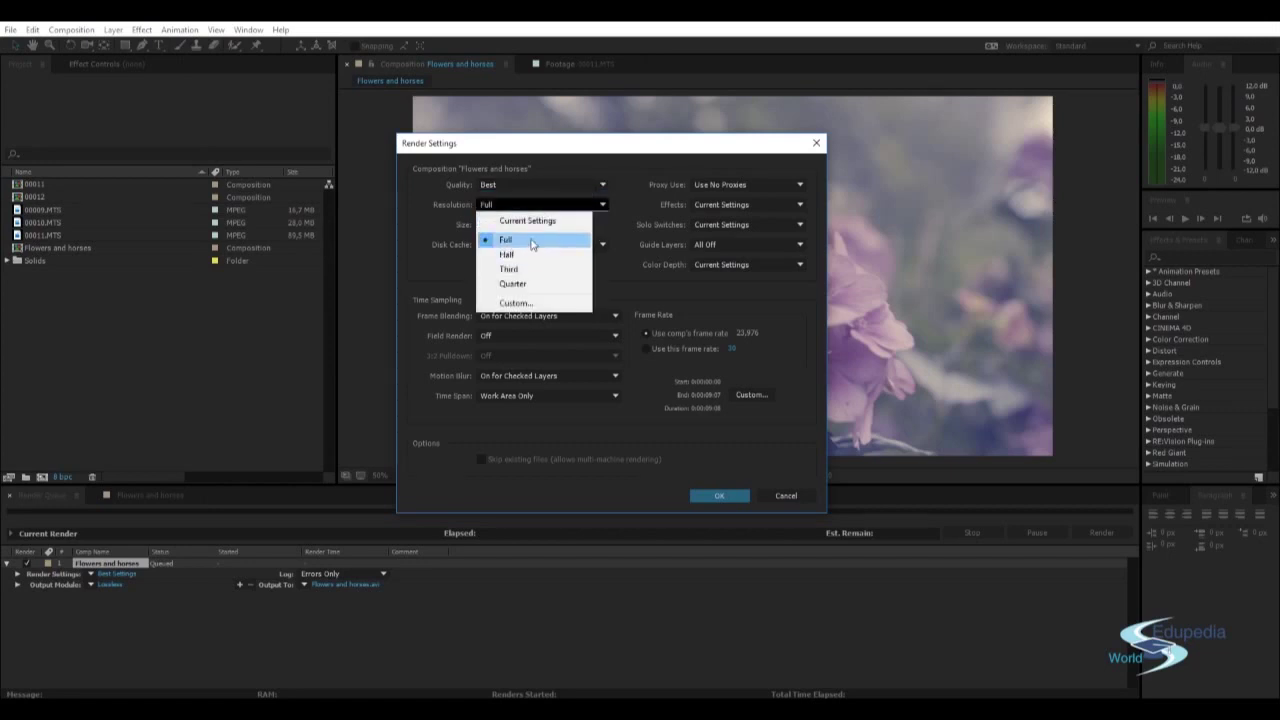
left_click(532, 242)
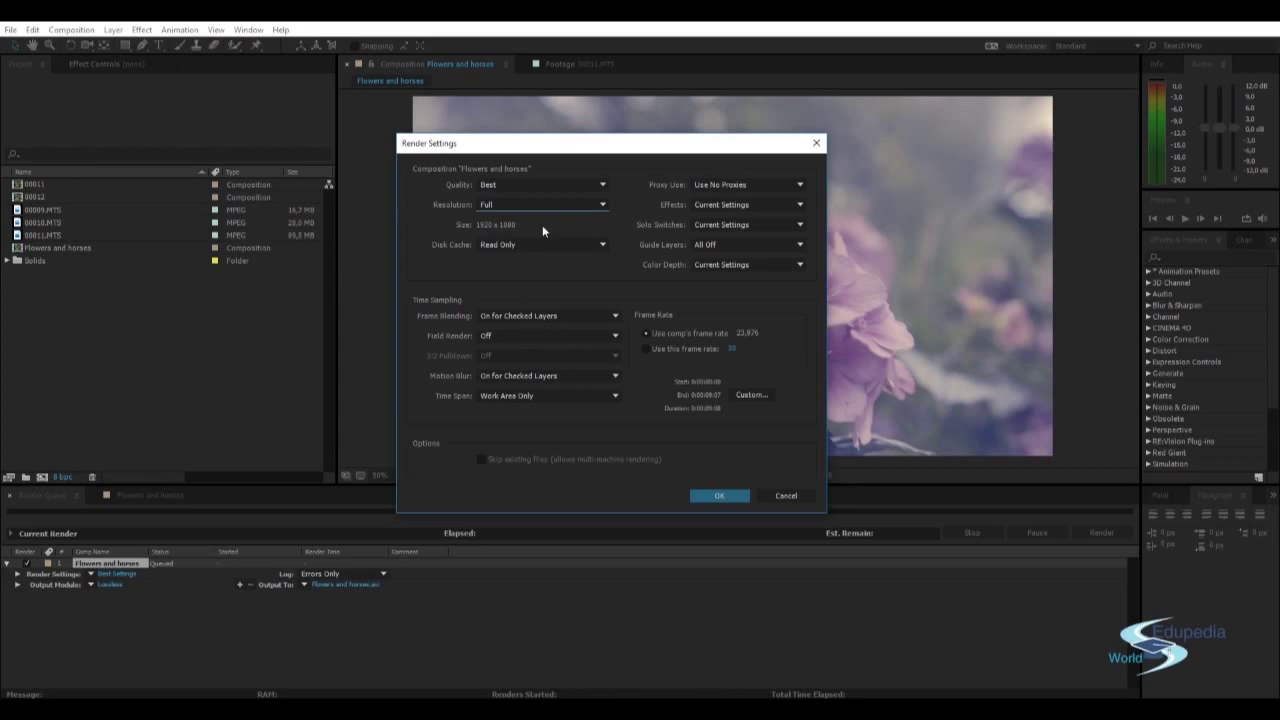
left_click(585, 243)
left_click(582, 245)
Try a custom 25 fps frame rate, then switch back to the comp's frame rate and confirm.
left_click(729, 349)
type("25")
key("Return")
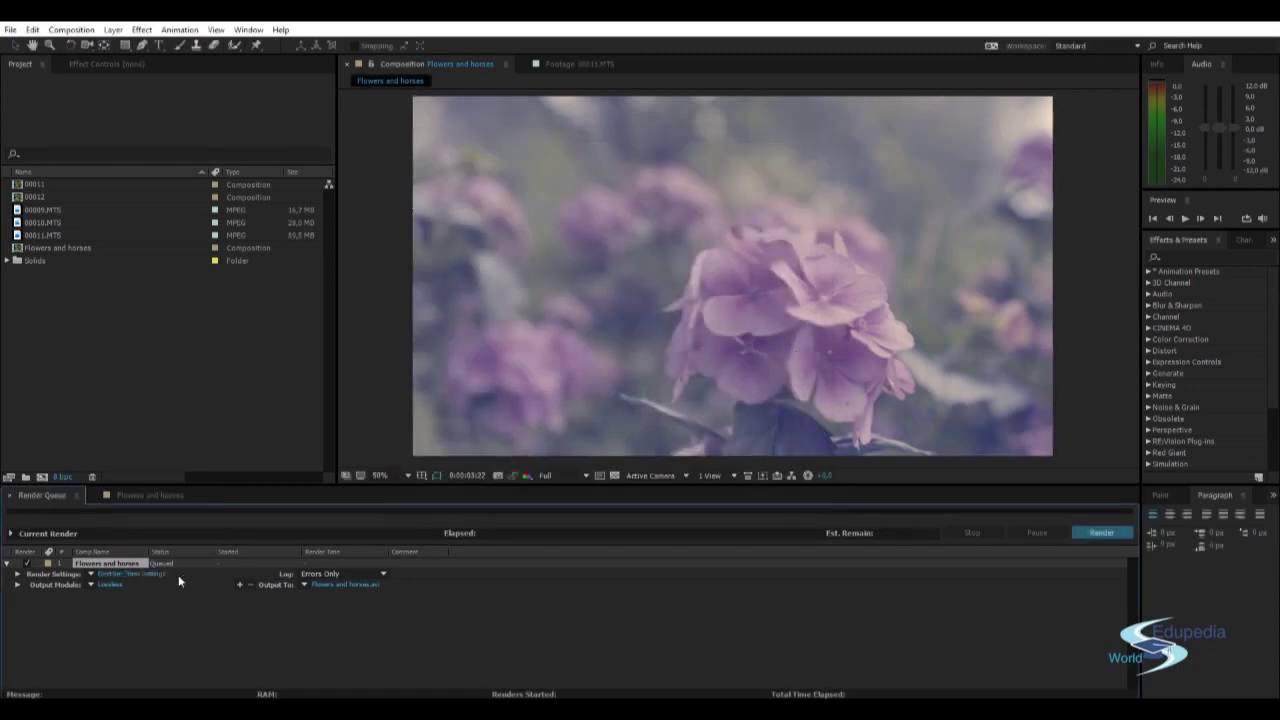
left_click(140, 574)
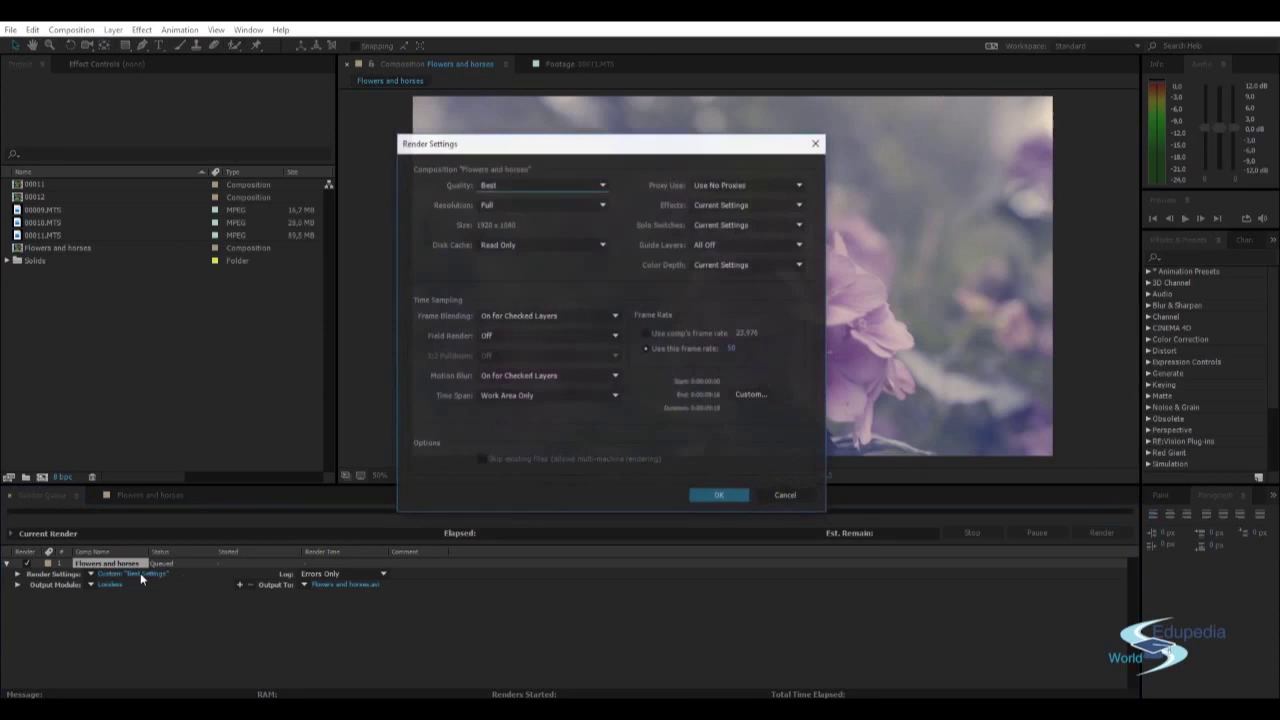
left_click(647, 334)
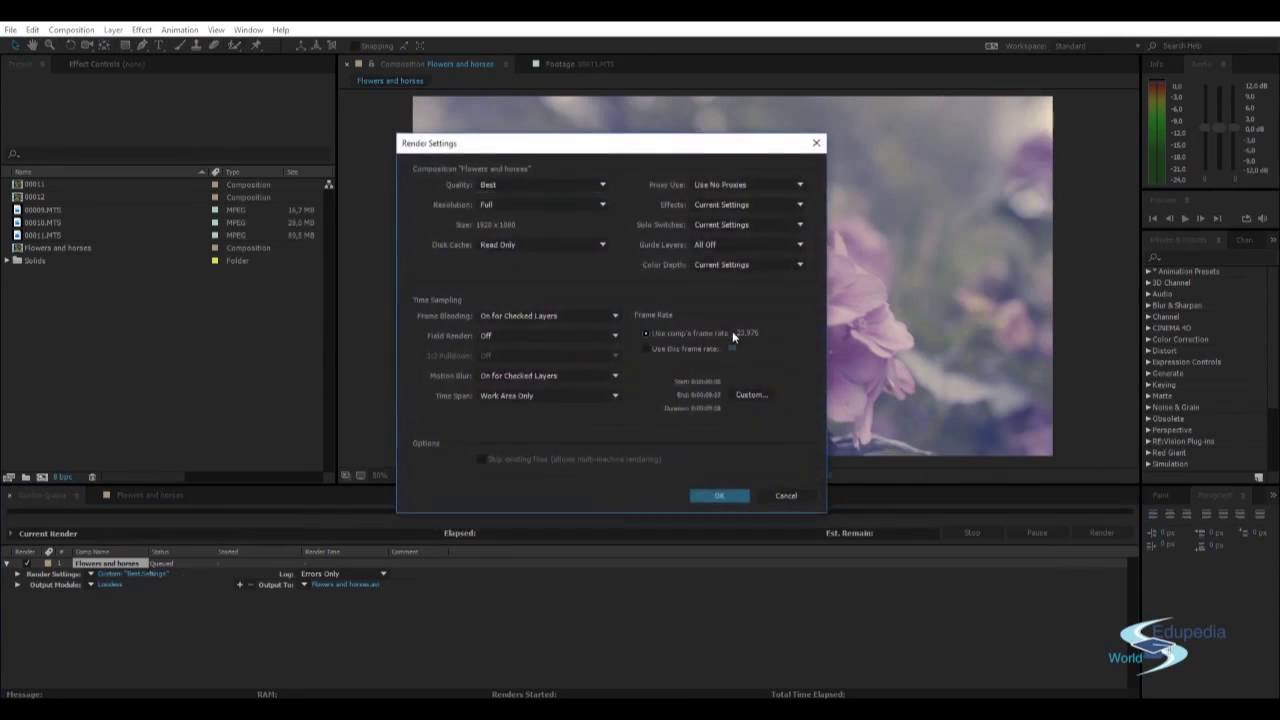
left_click(722, 496)
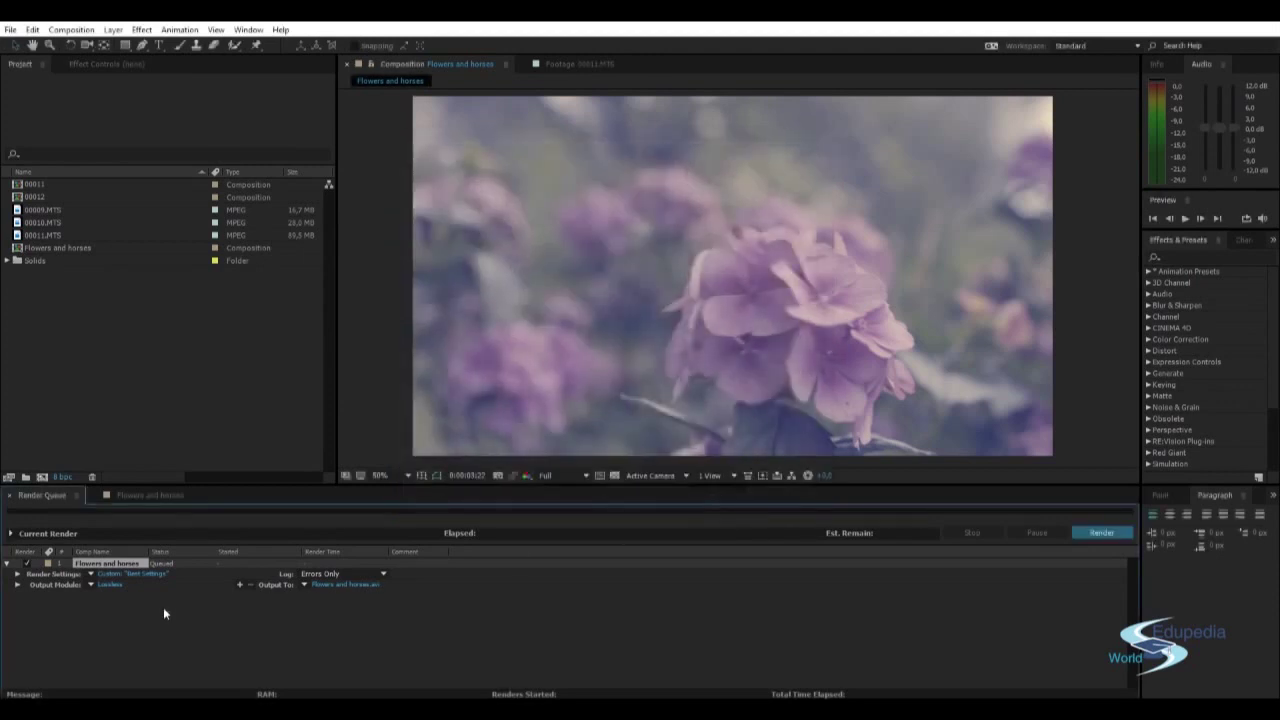
left_click(105, 584)
Set the output module format to QuickTime.
left_click_drag(520, 103, 591, 88)
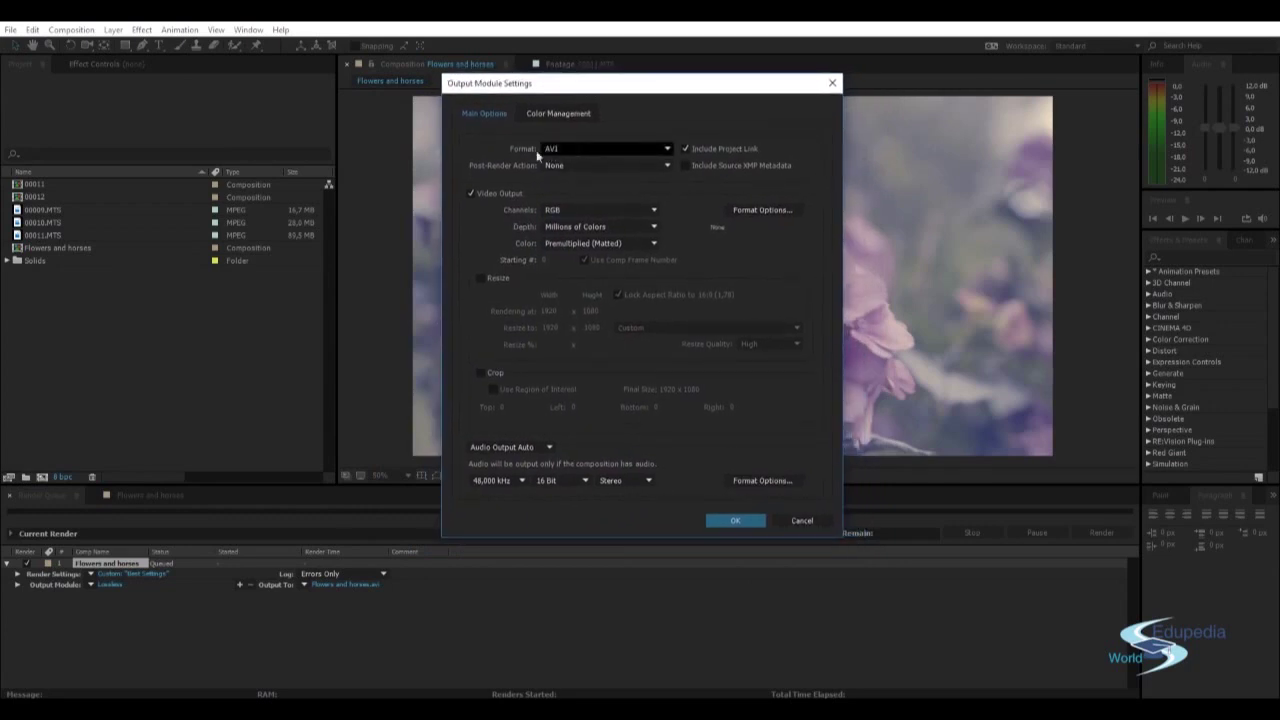
left_click(580, 149)
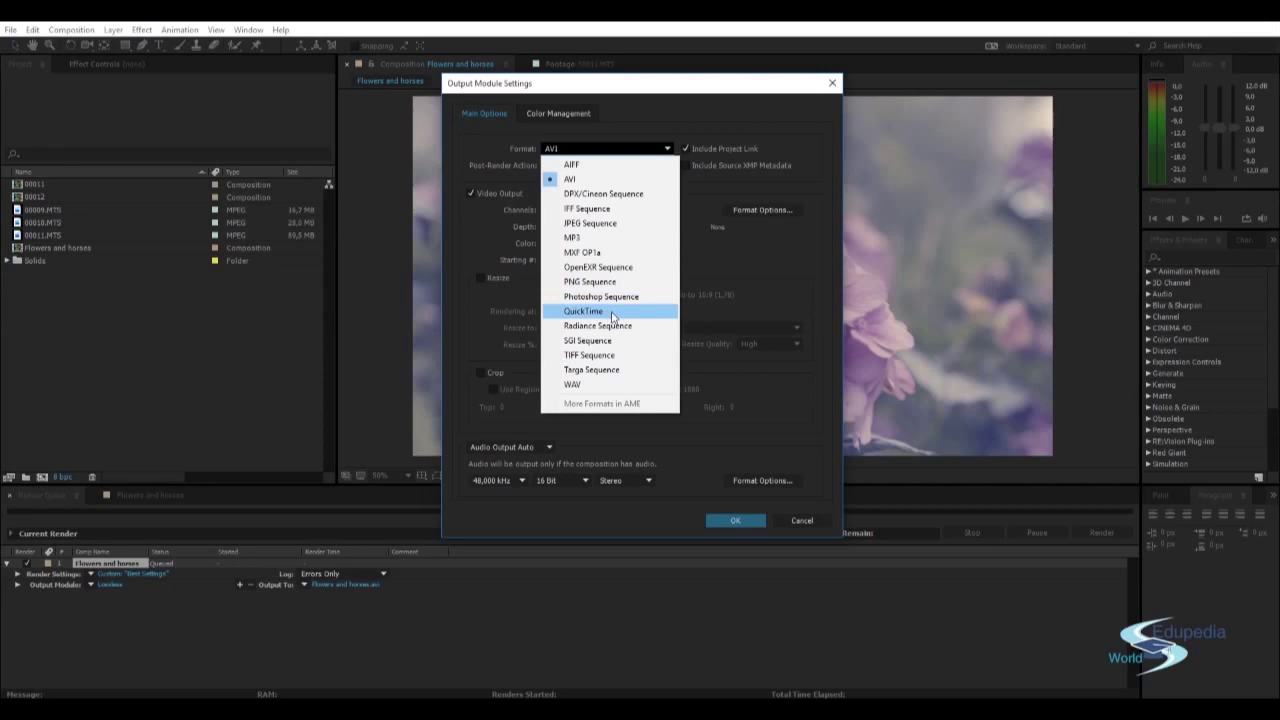
left_click(613, 316)
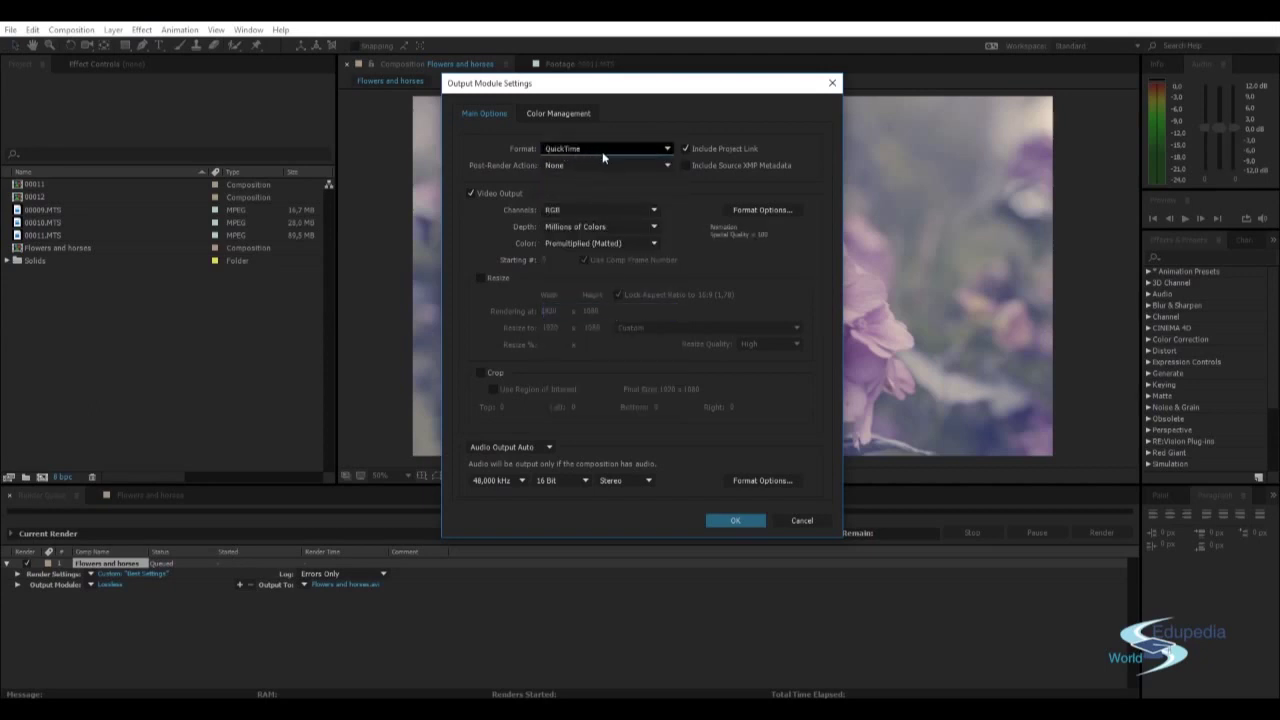
Keep Post-Render Action at None and Channels at RGB, then view Color Management.
left_click(601, 166)
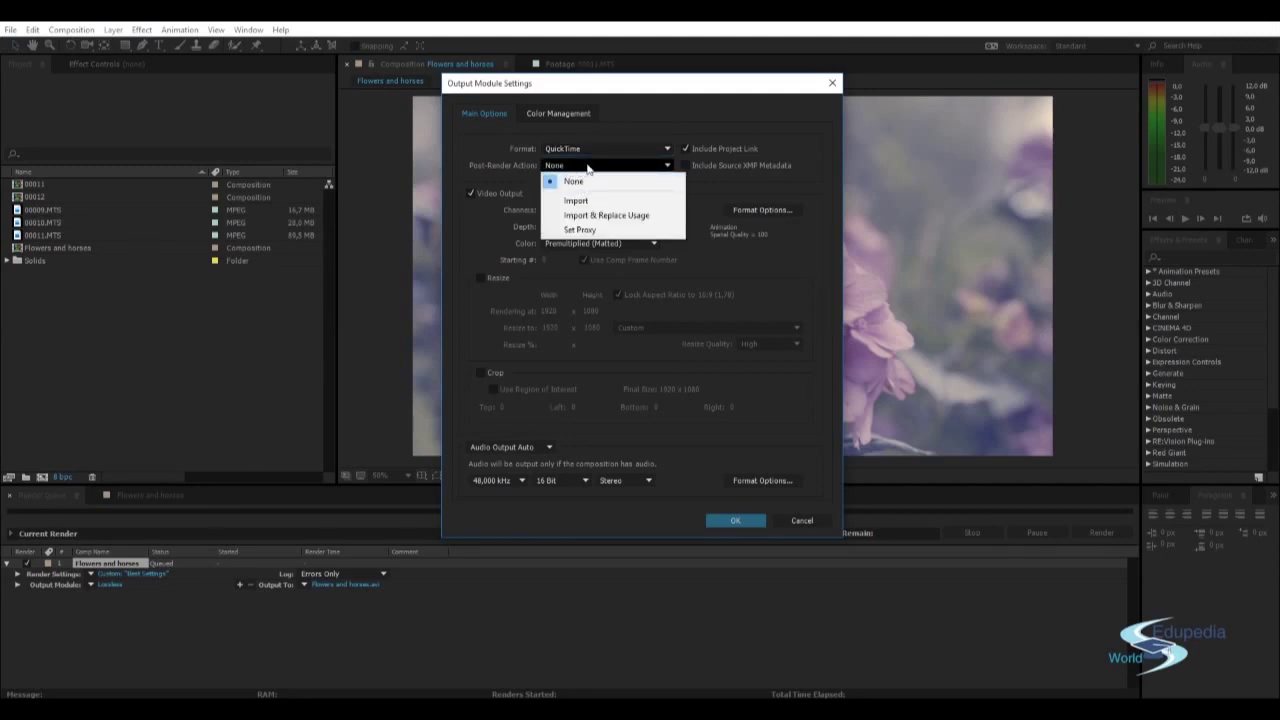
left_click(655, 166)
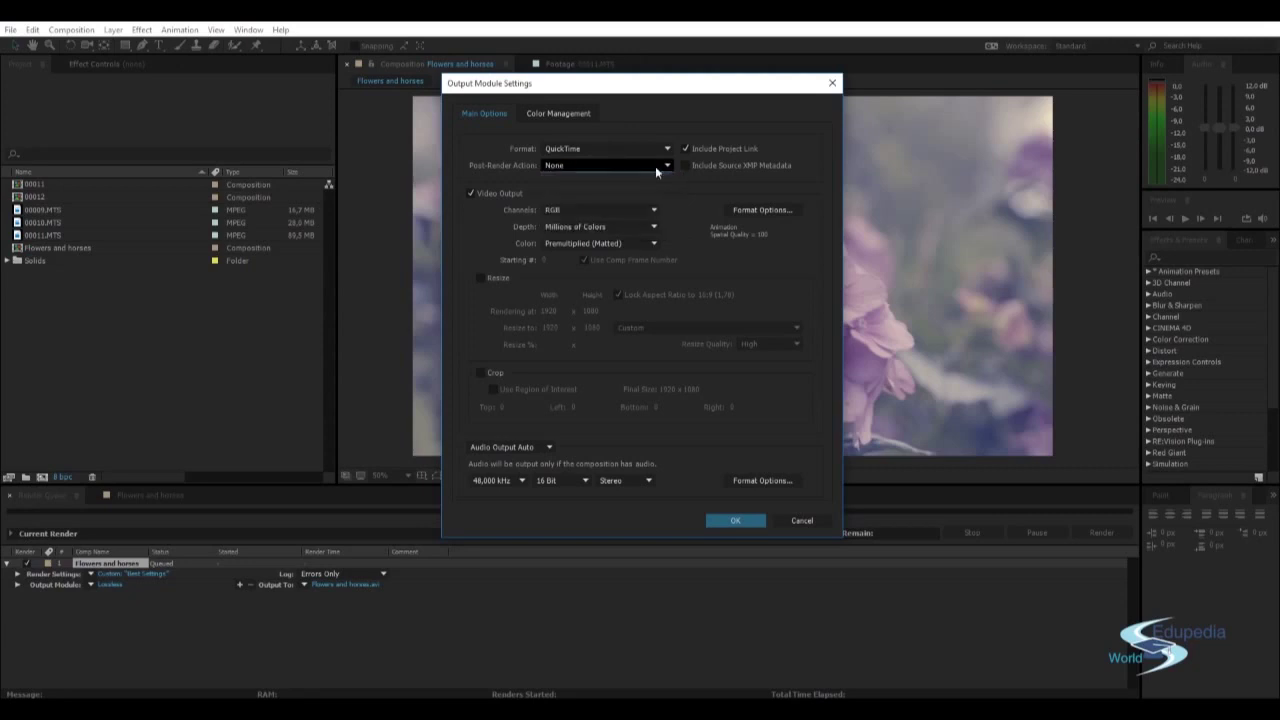
left_click(624, 206)
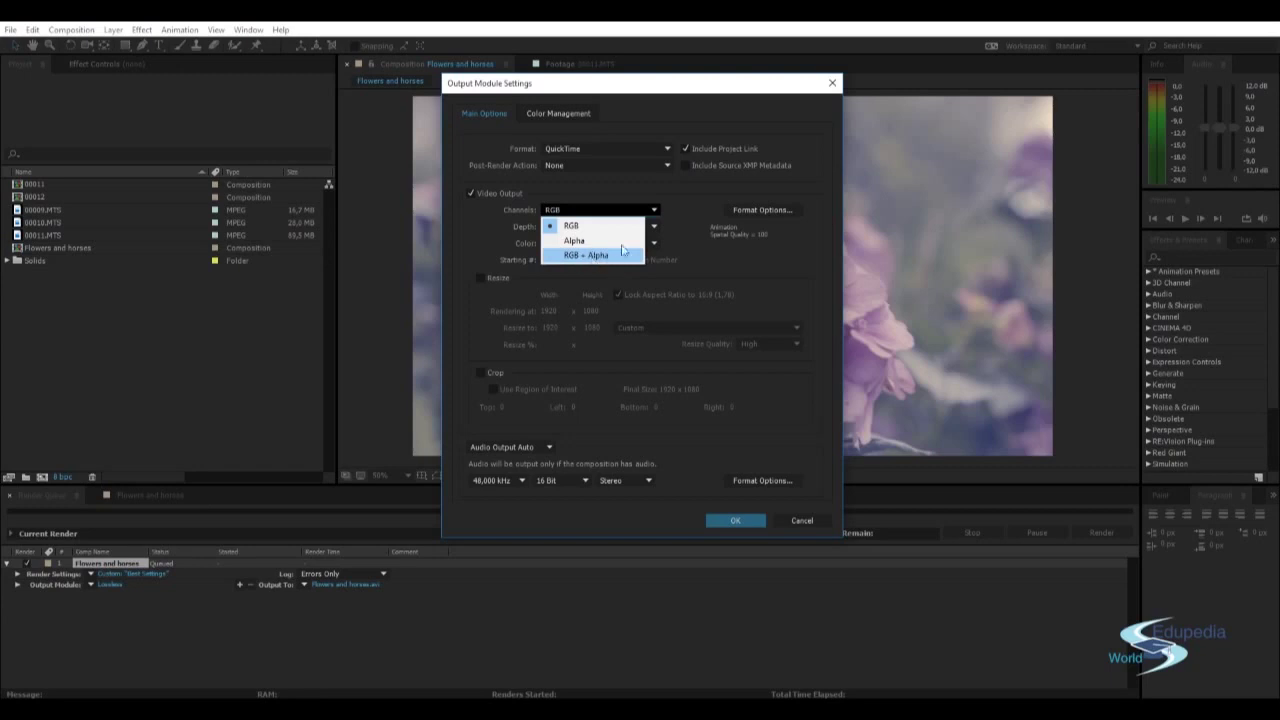
left_click(651, 212)
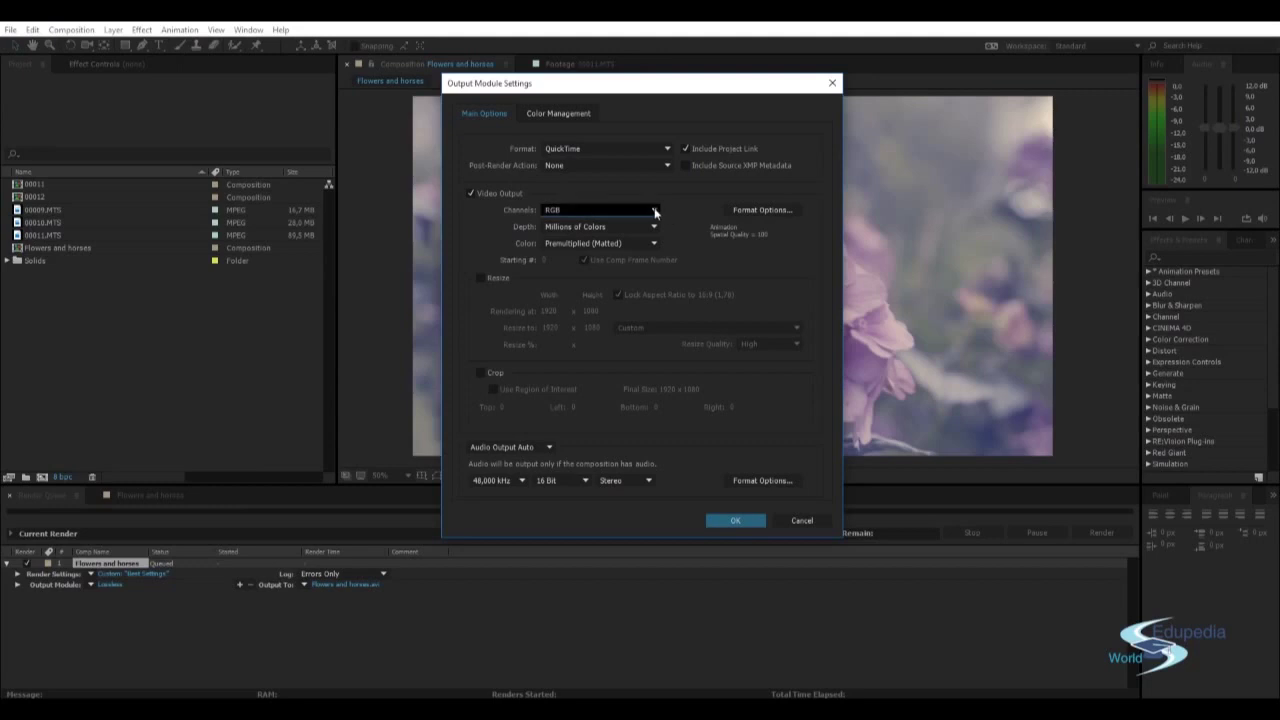
left_click(654, 211)
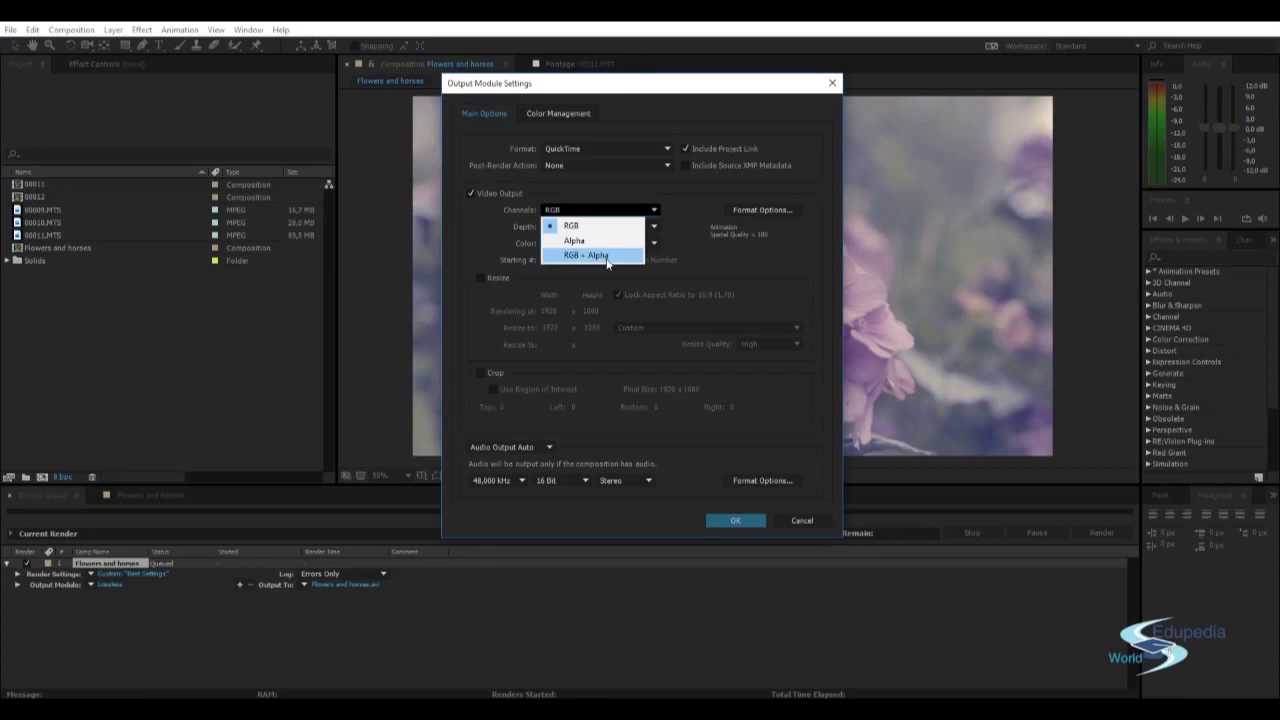
left_click(694, 213)
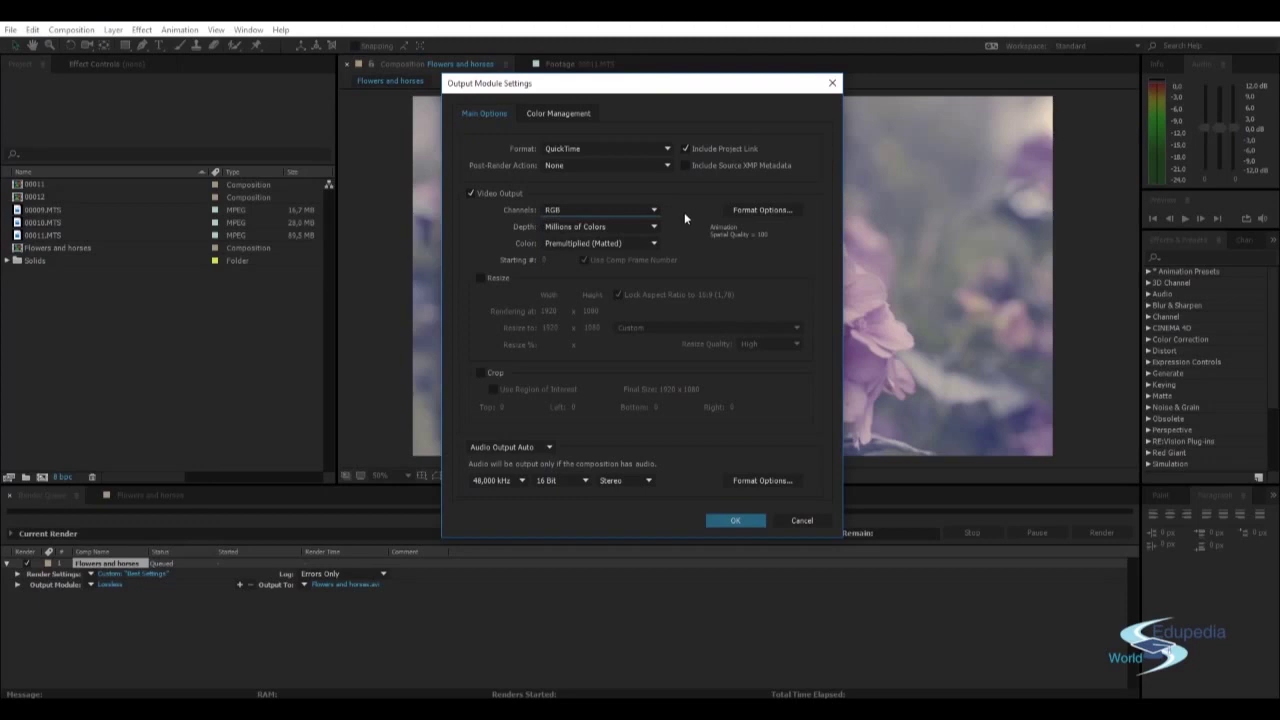
left_click(570, 116)
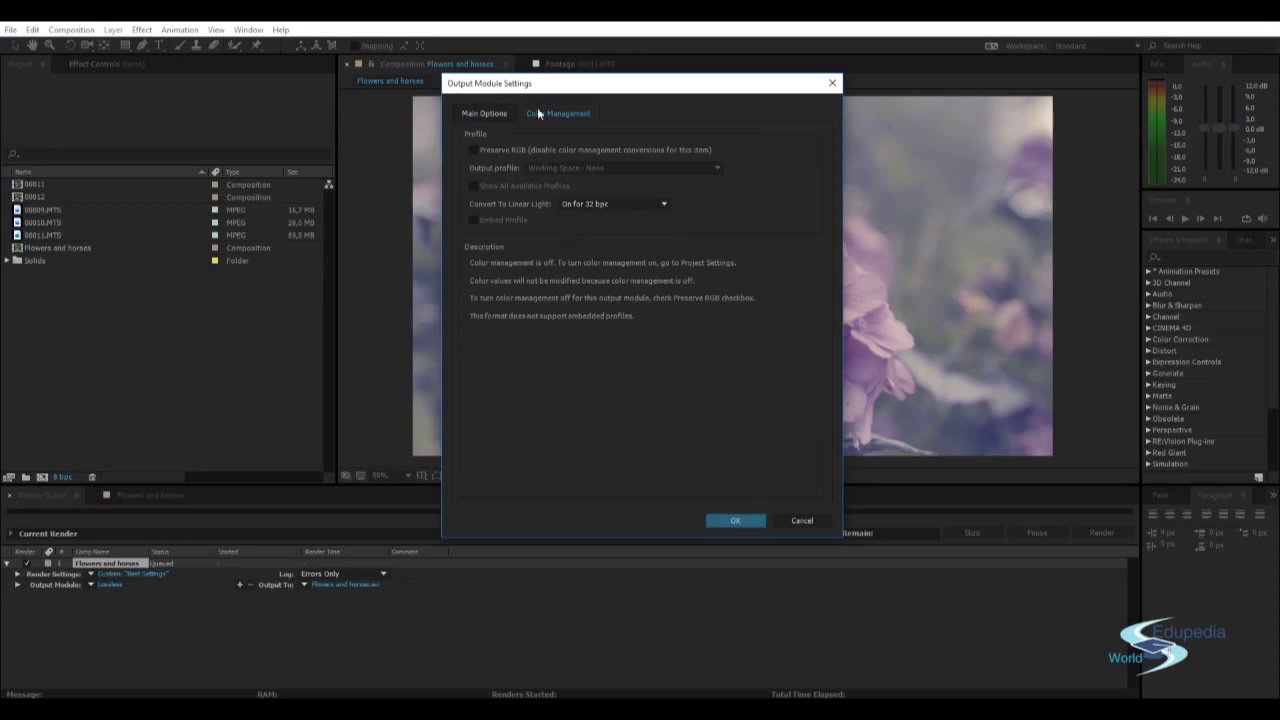
Keep QuickTime as the format in the main output settings and confirm the output module.
left_click(486, 113)
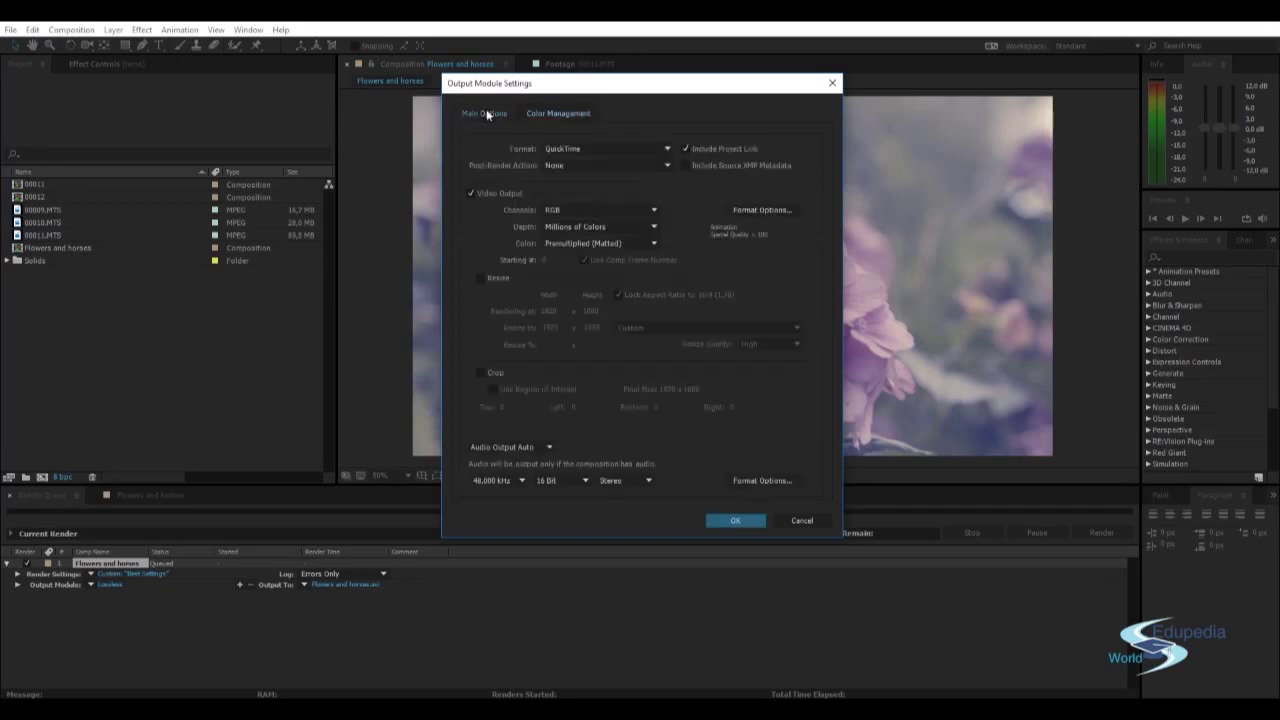
left_click(596, 148)
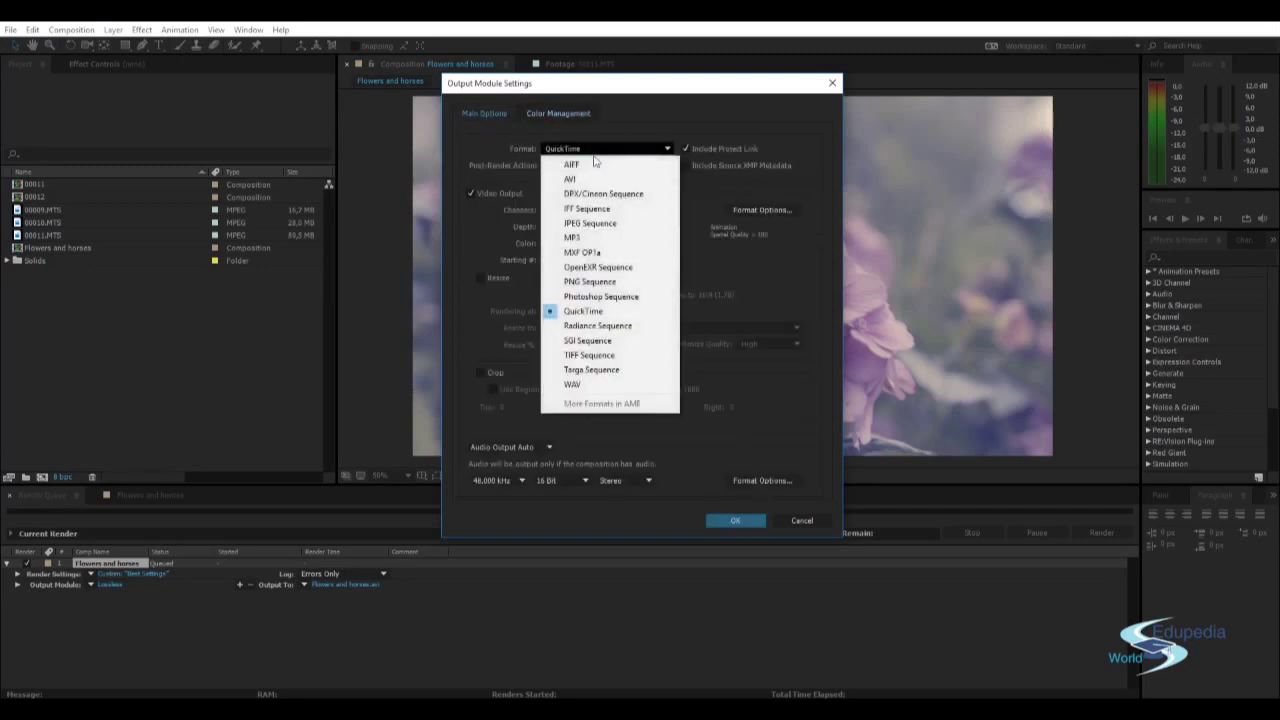
left_click(599, 312)
left_click(736, 520)
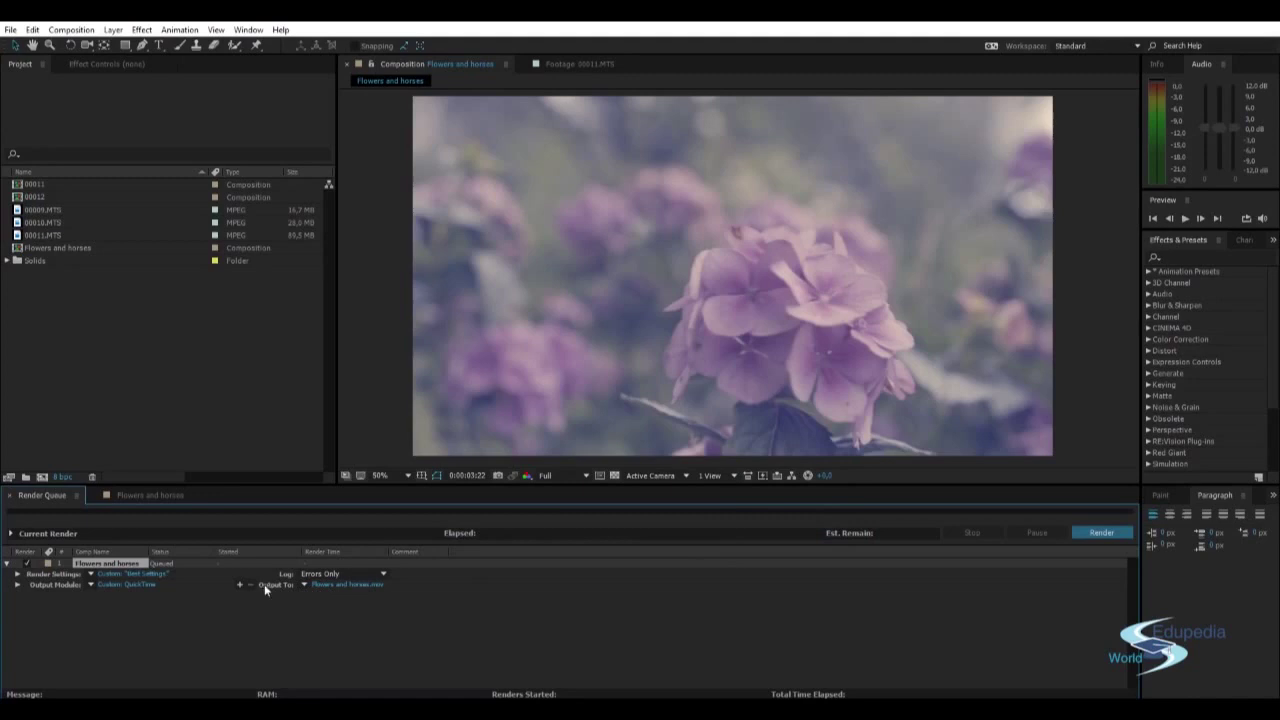
Save the output as Flowers and horses.mov in the Renders folder on Raid 0 (E:), then render.
left_click(348, 583)
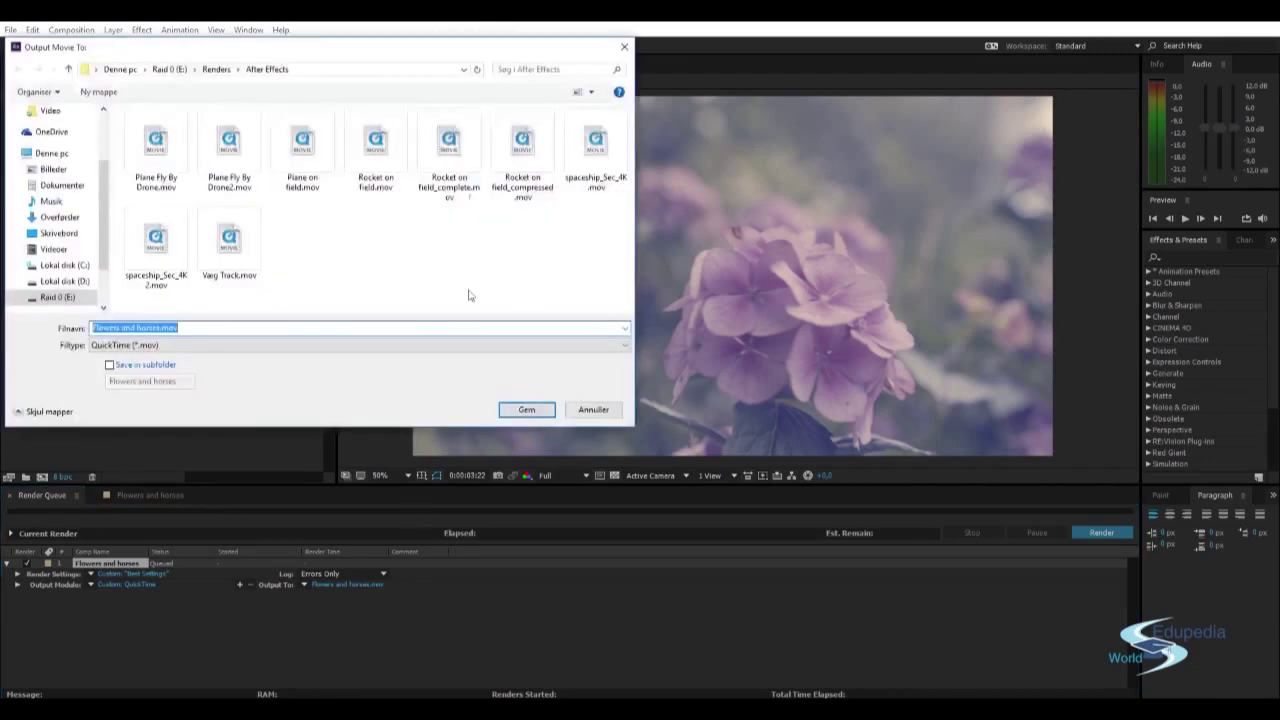
left_click_drag(298, 56, 546, 87)
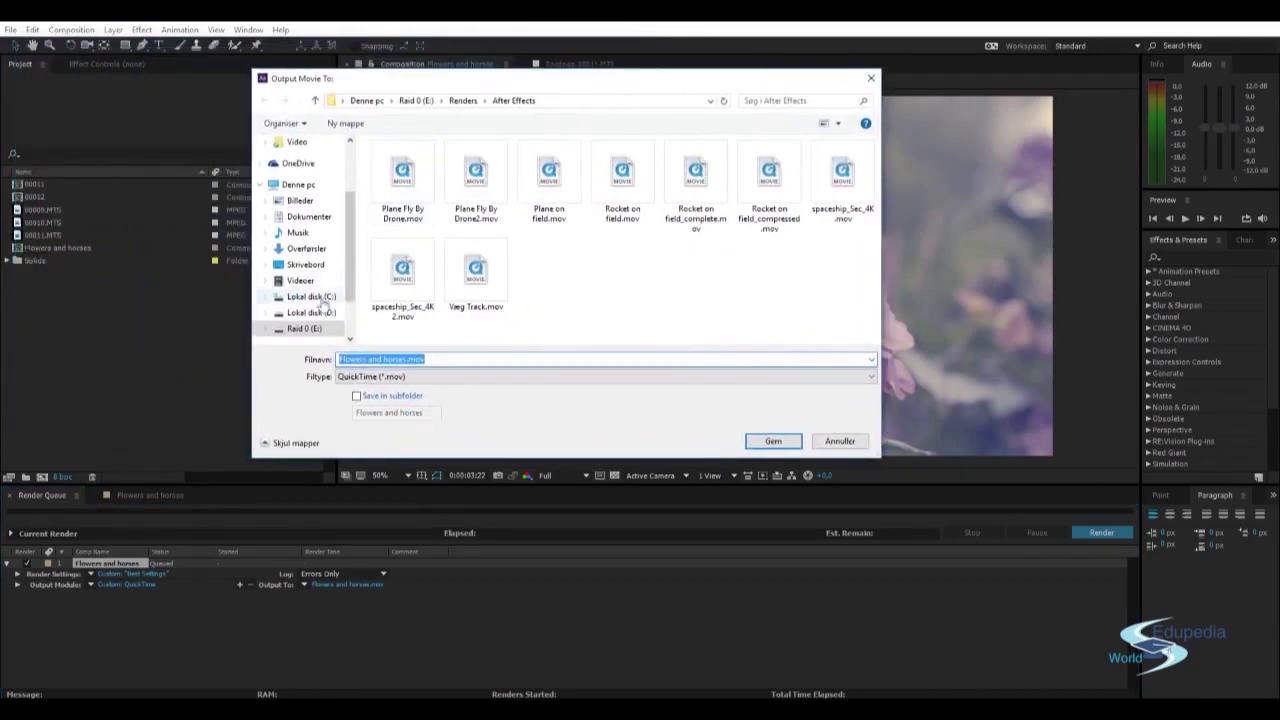
left_click(466, 101)
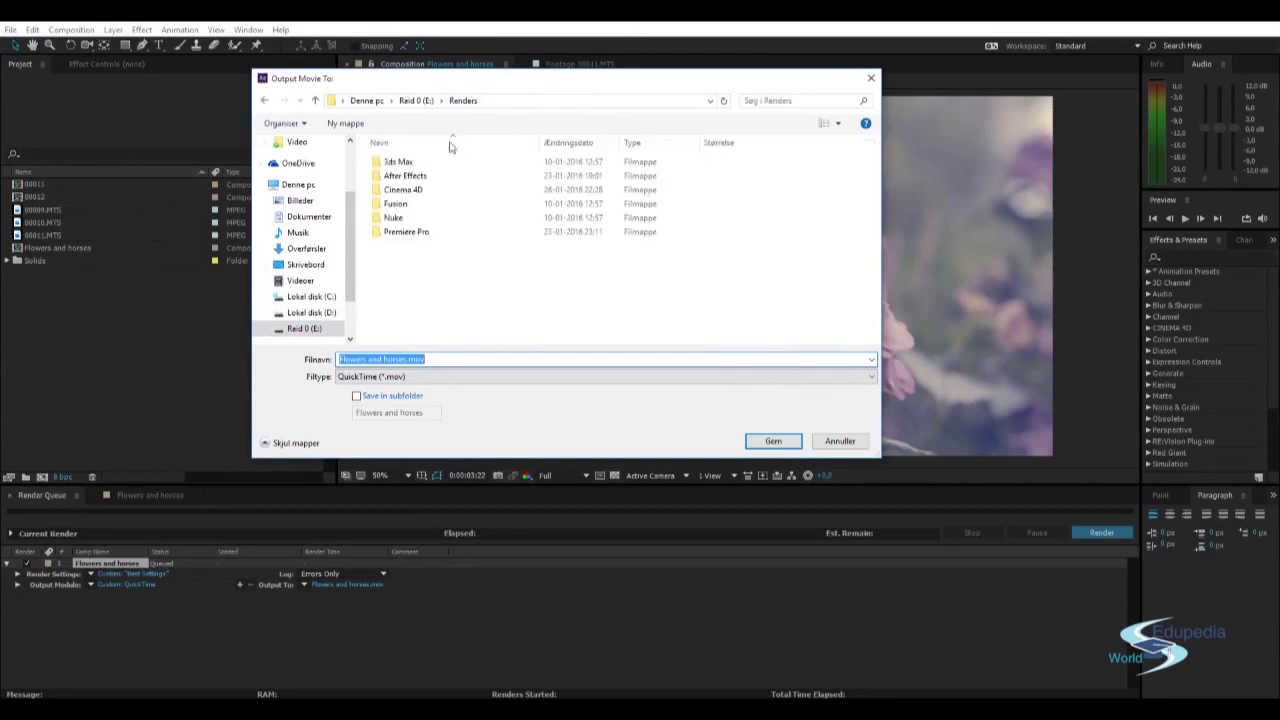
left_click(437, 296)
left_click(442, 358)
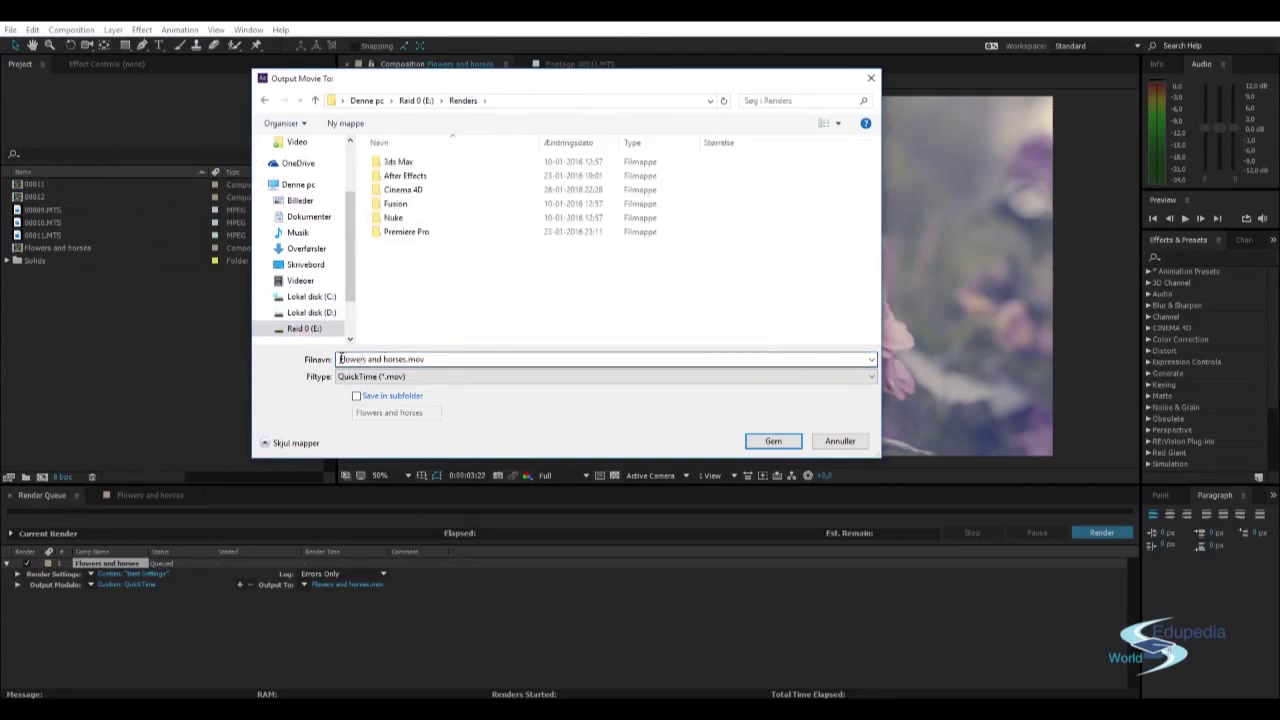
left_click_drag(340, 359, 428, 359)
left_click(403, 358)
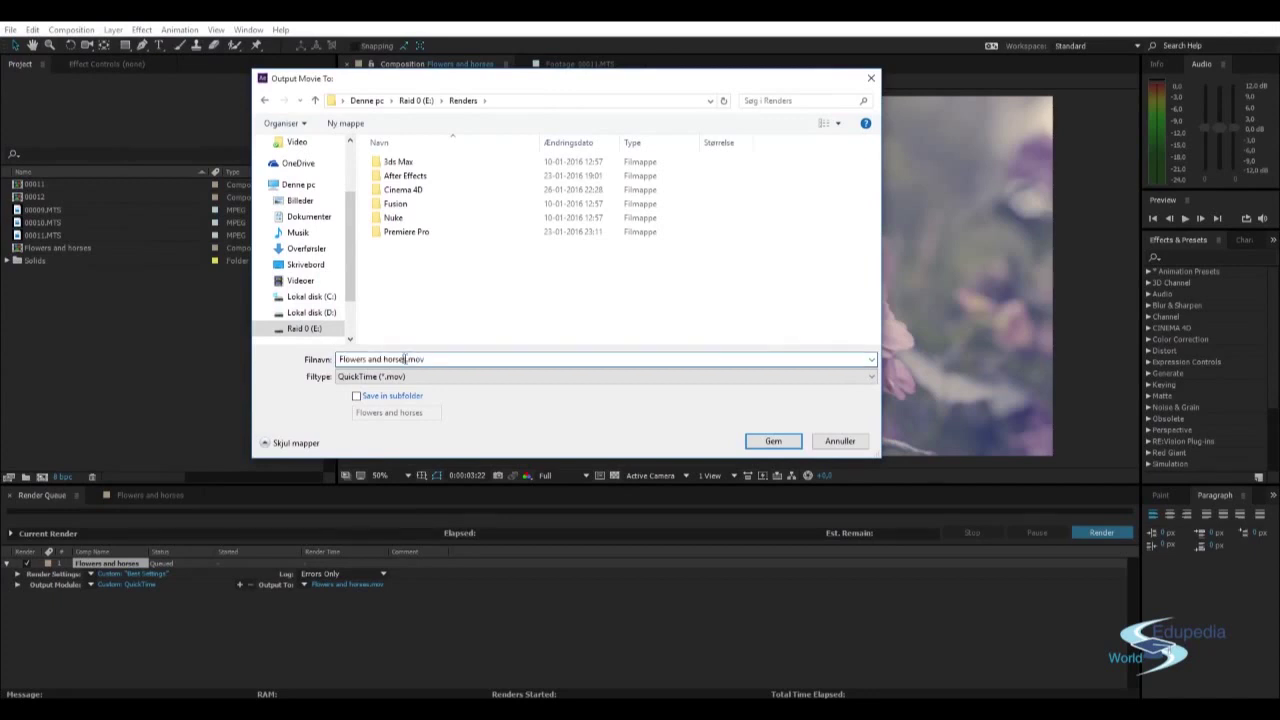
left_click(773, 441)
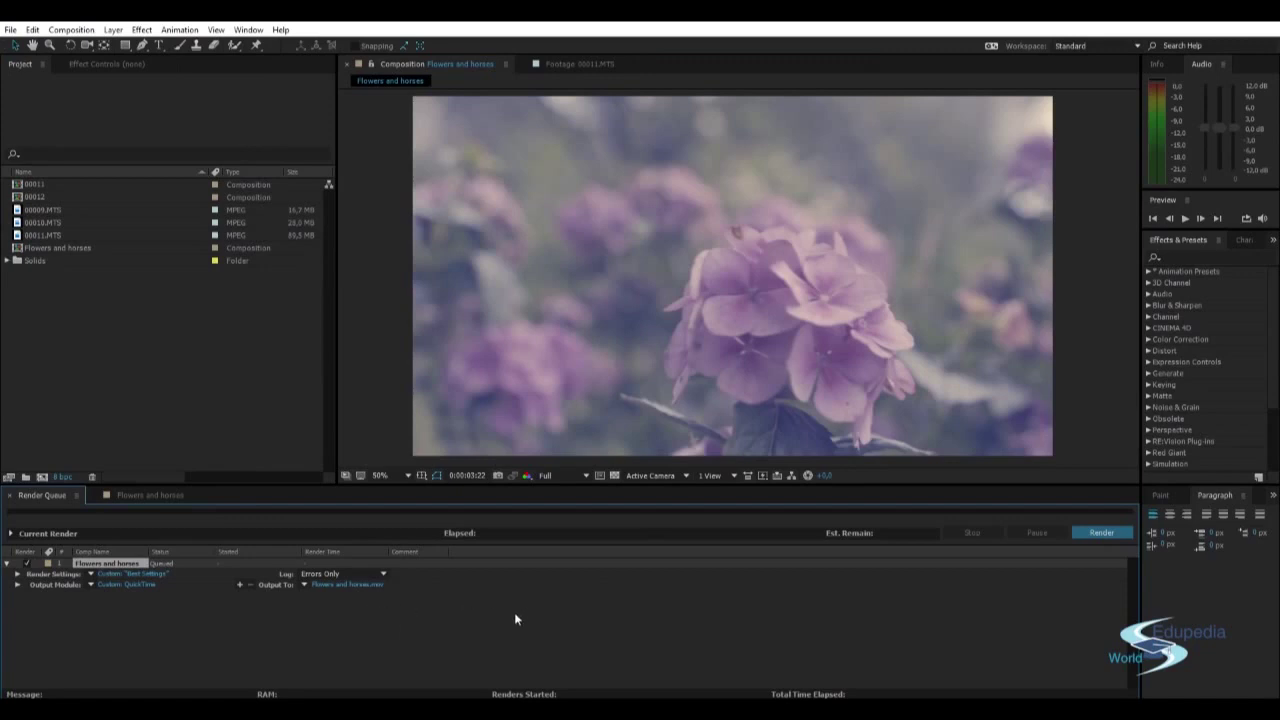
left_click(1102, 532)
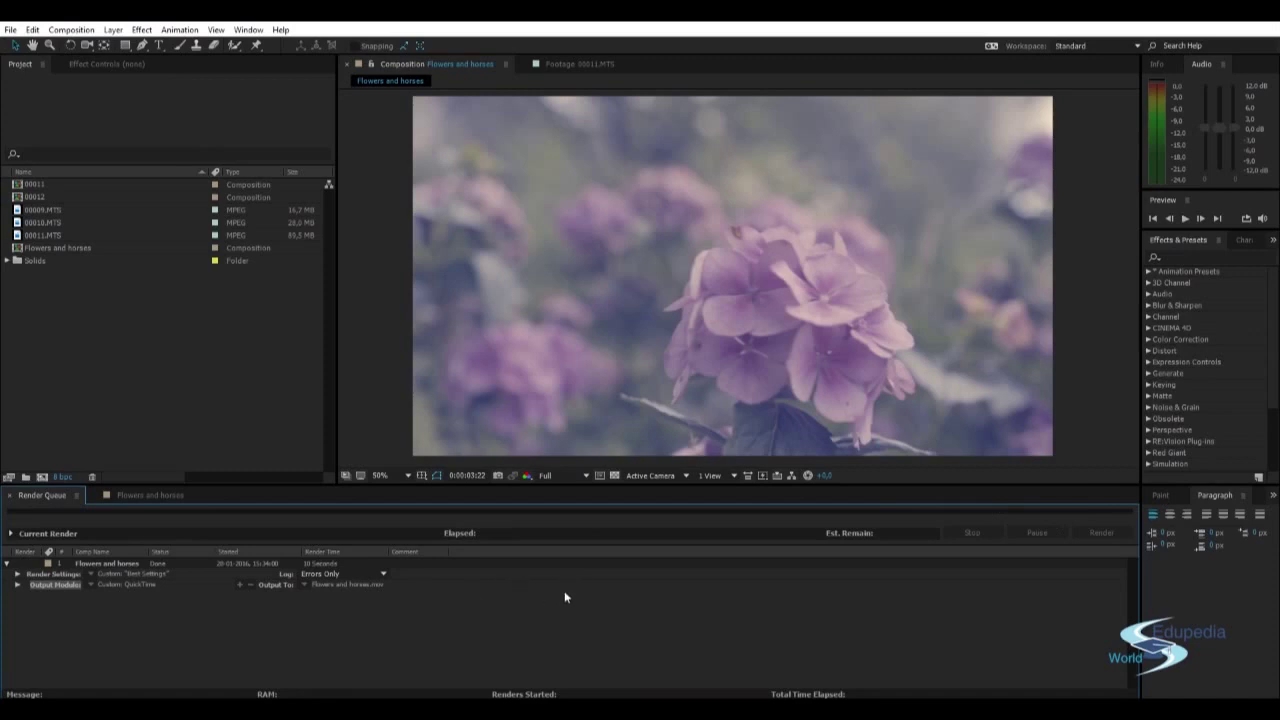
Bring up the Windows Start menu once the render is done.
key("super")
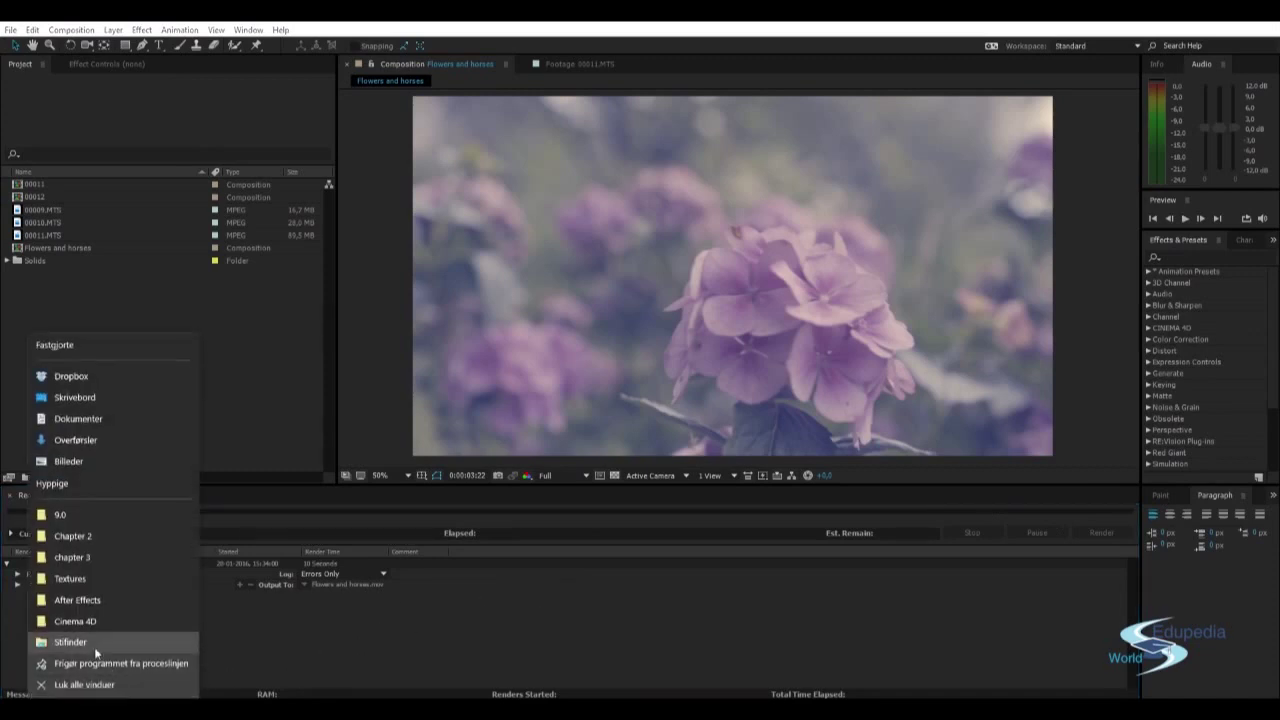
Open File Explorer, go to Raid 0 (E:) > Renders, and open Flowers and horses.mov.
left_click(70, 643)
left_click(365, 539)
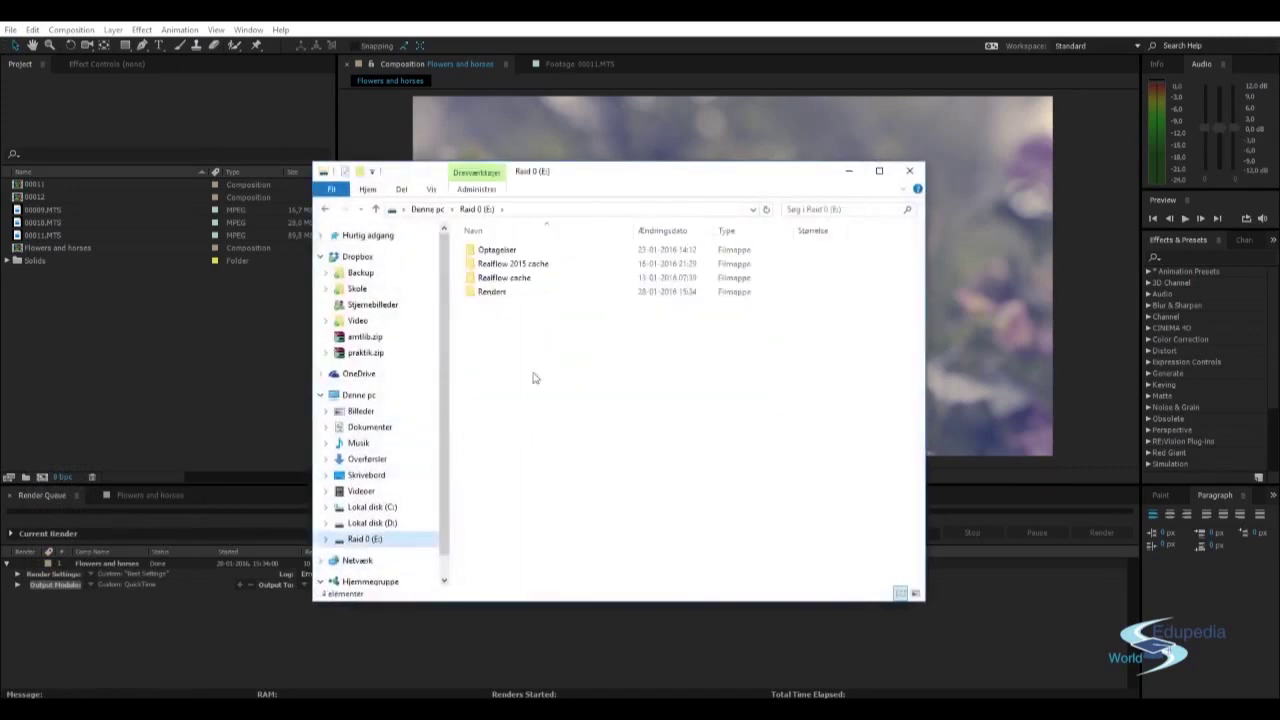
double_click(520, 291)
left_click(555, 334)
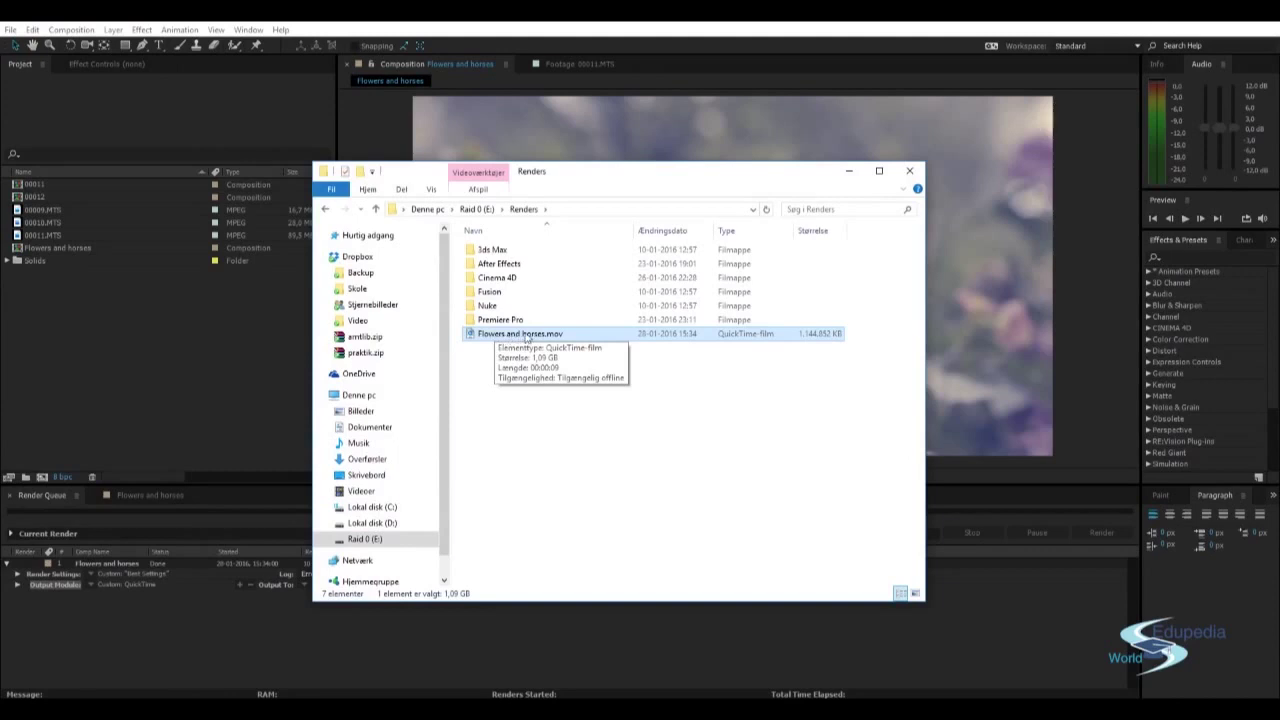
double_click(519, 338)
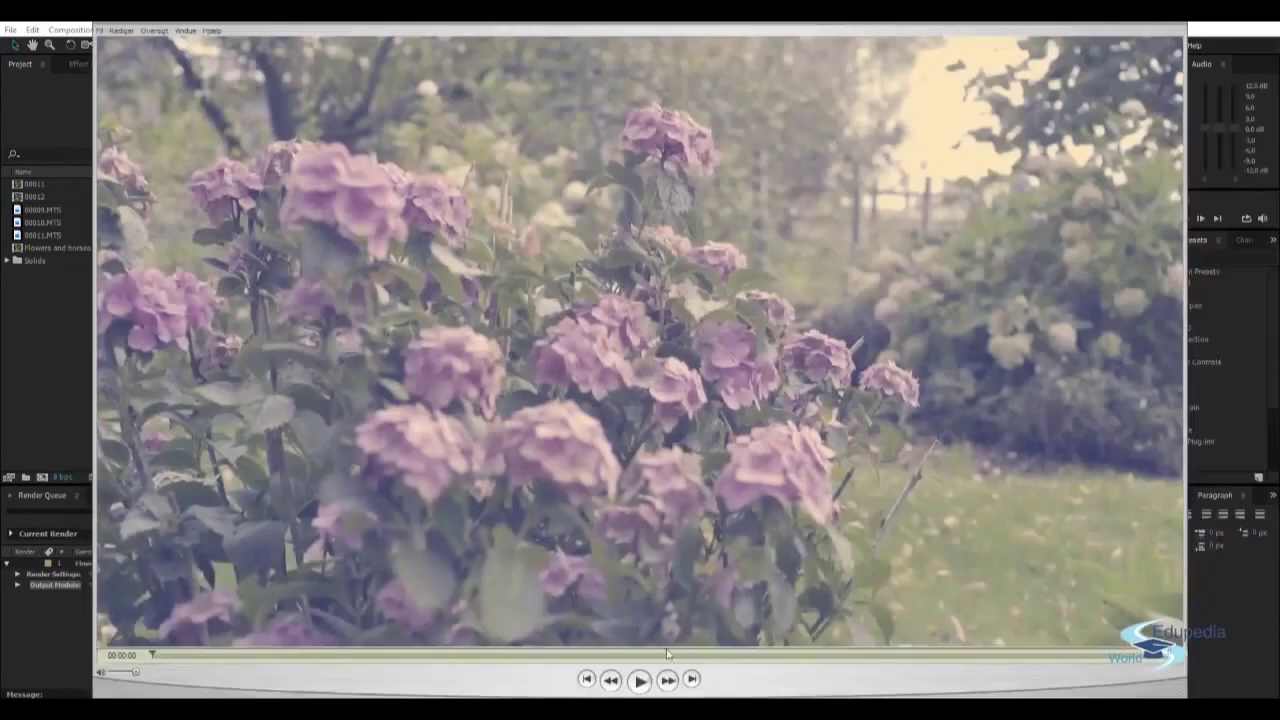
Play and pause Flowers and horses.mov in QuickTime Player, then close the player.
left_click(640, 681)
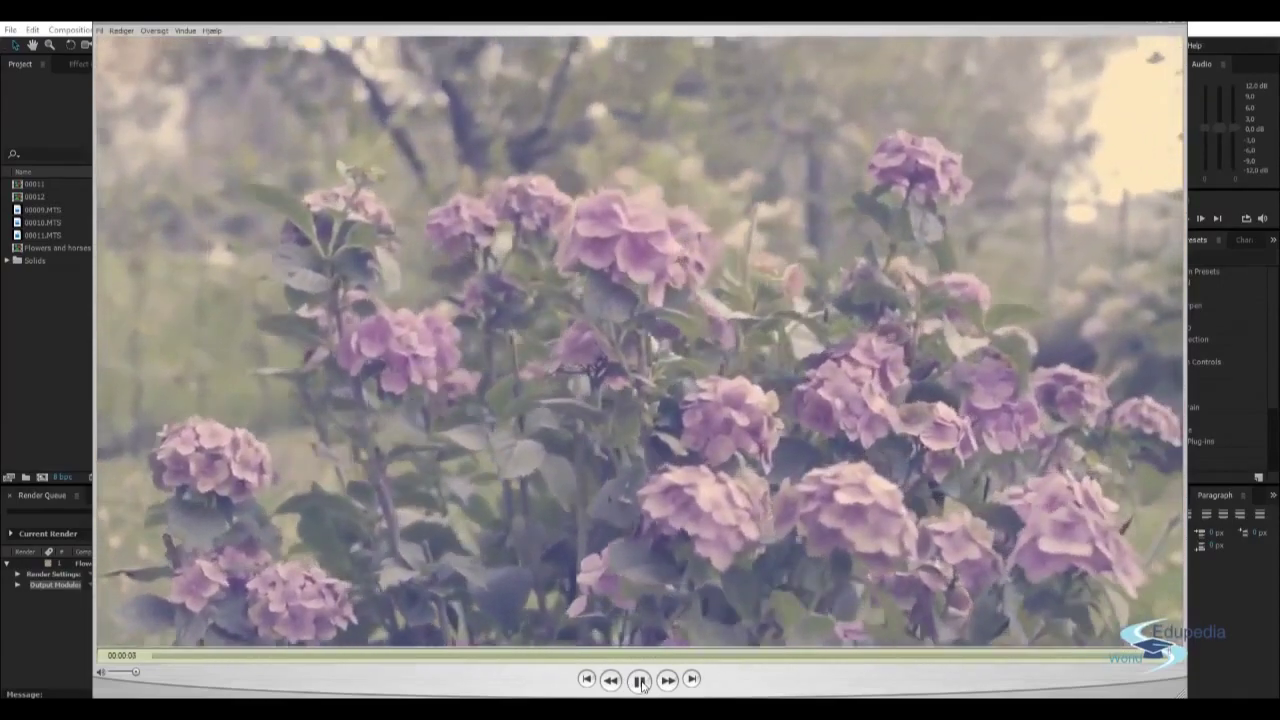
left_click(641, 681)
left_click(1176, 24)
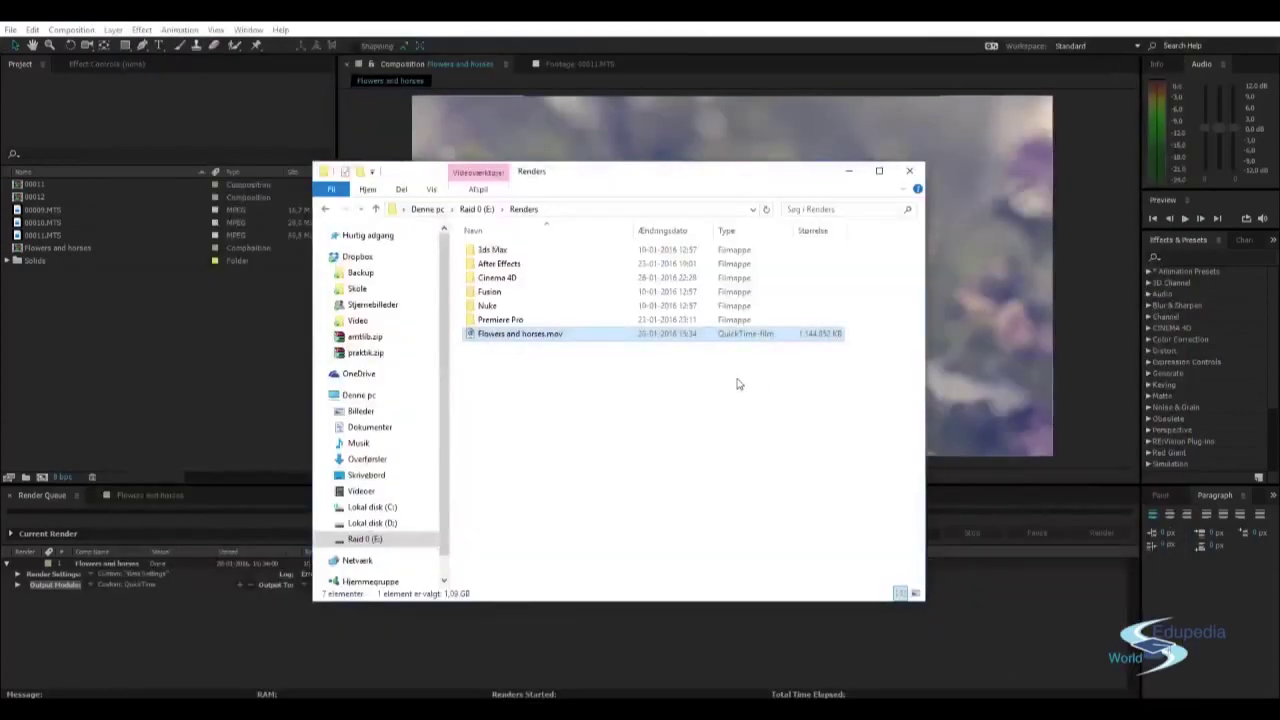
right_click(558, 340)
left_click(603, 588)
left_click(659, 368)
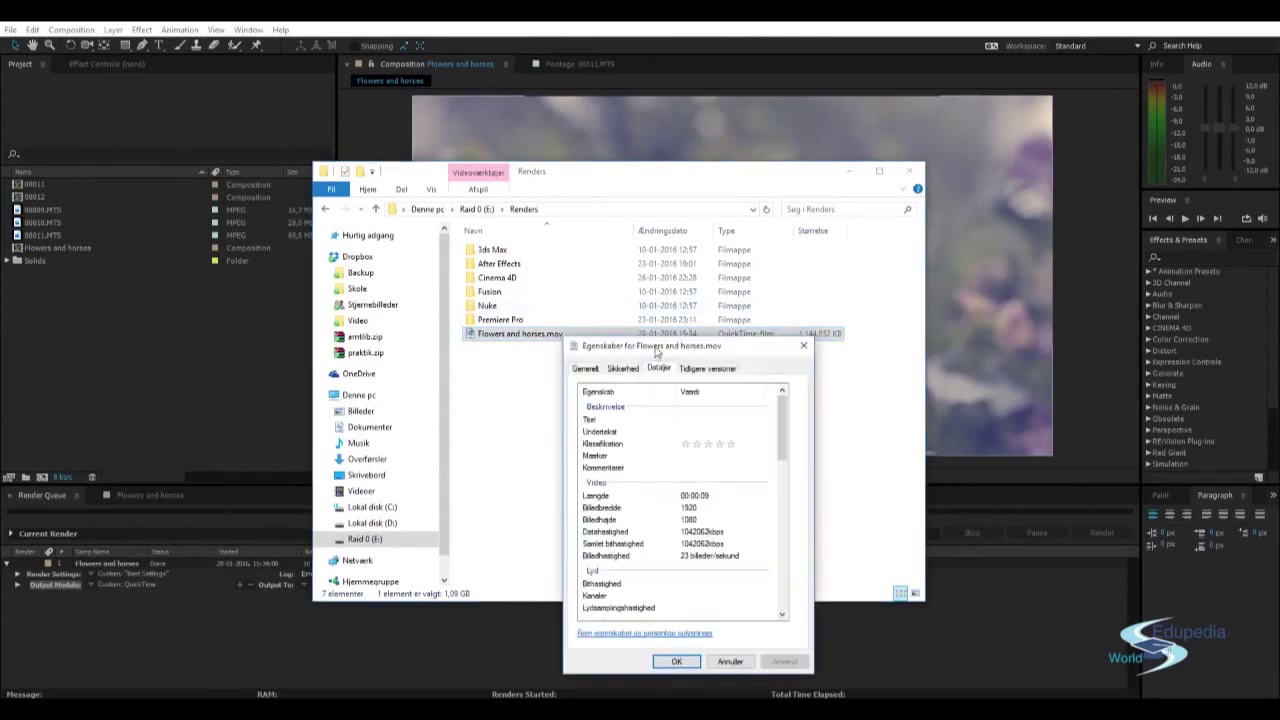
left_click_drag(659, 352, 647, 288)
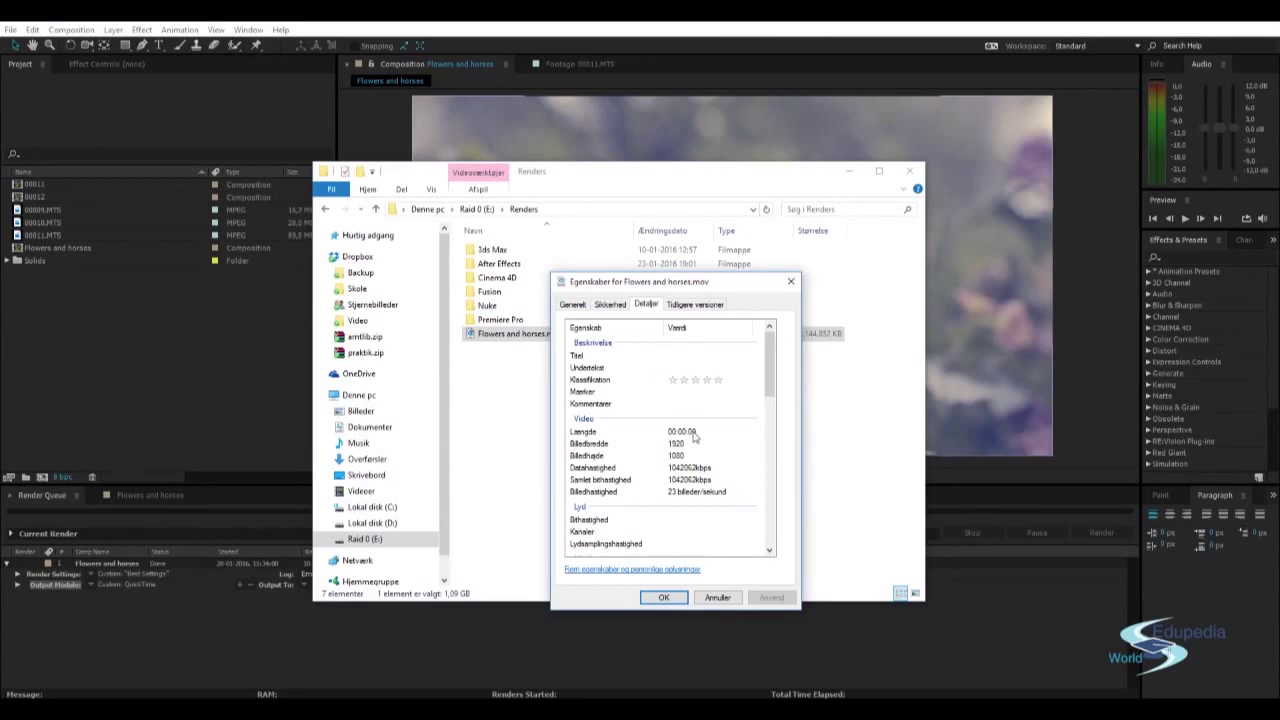
left_click(714, 598)
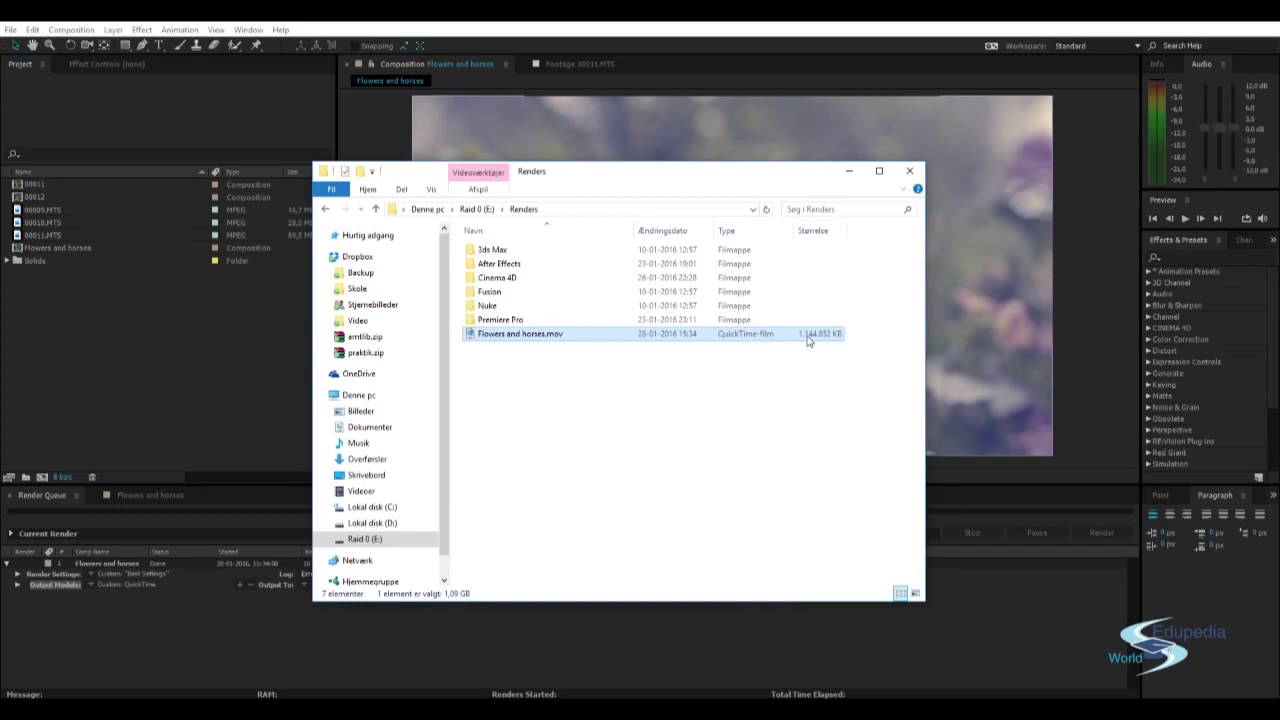
left_click(600, 362)
left_click(520, 337)
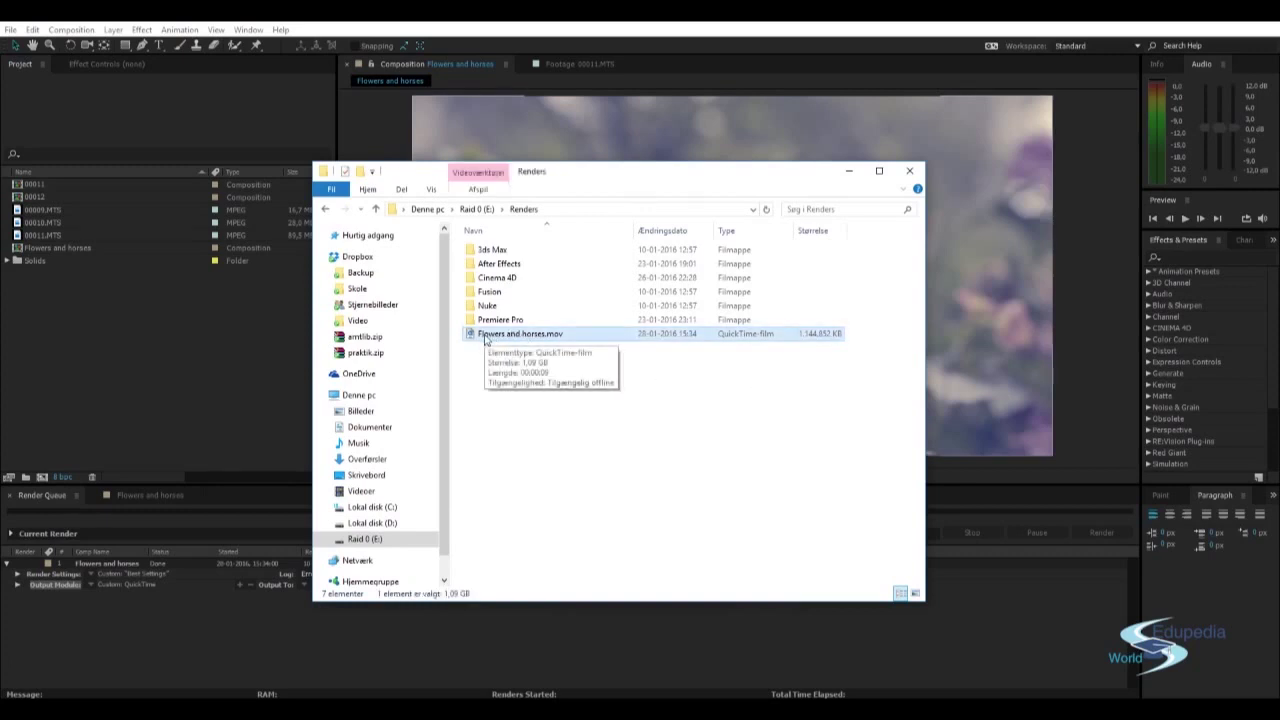
left_click(580, 397)
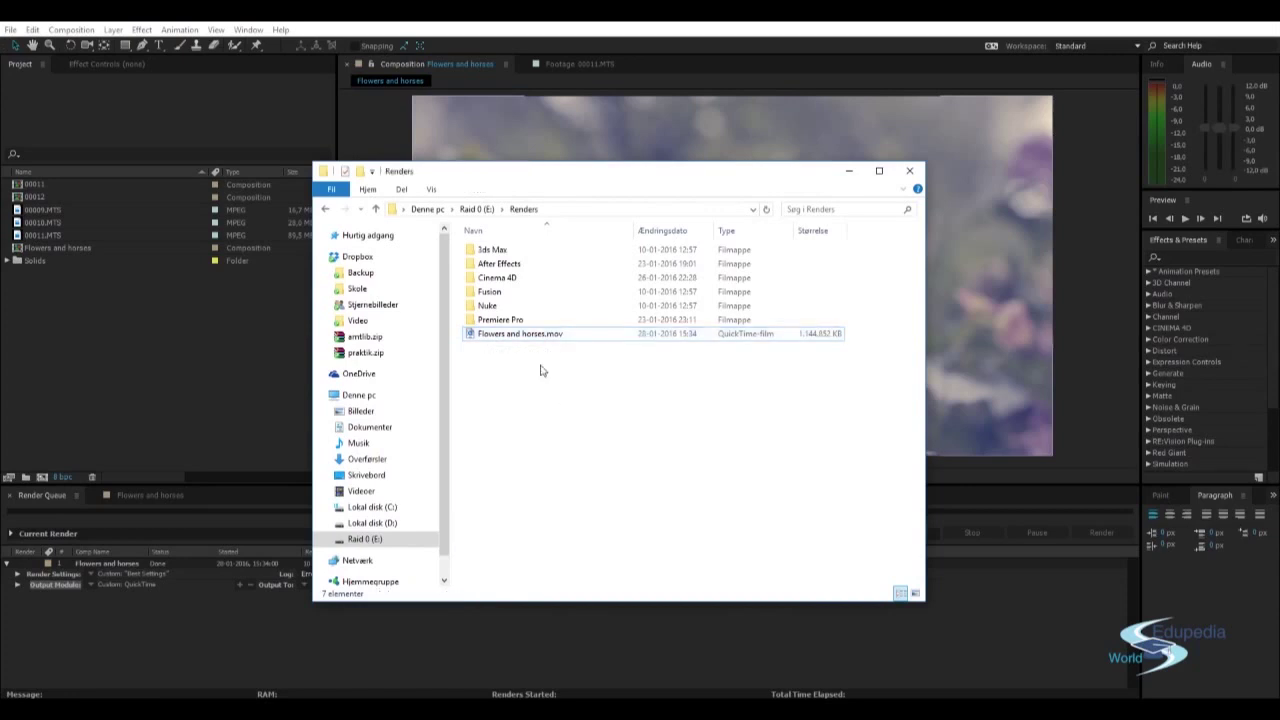
left_click(514, 341)
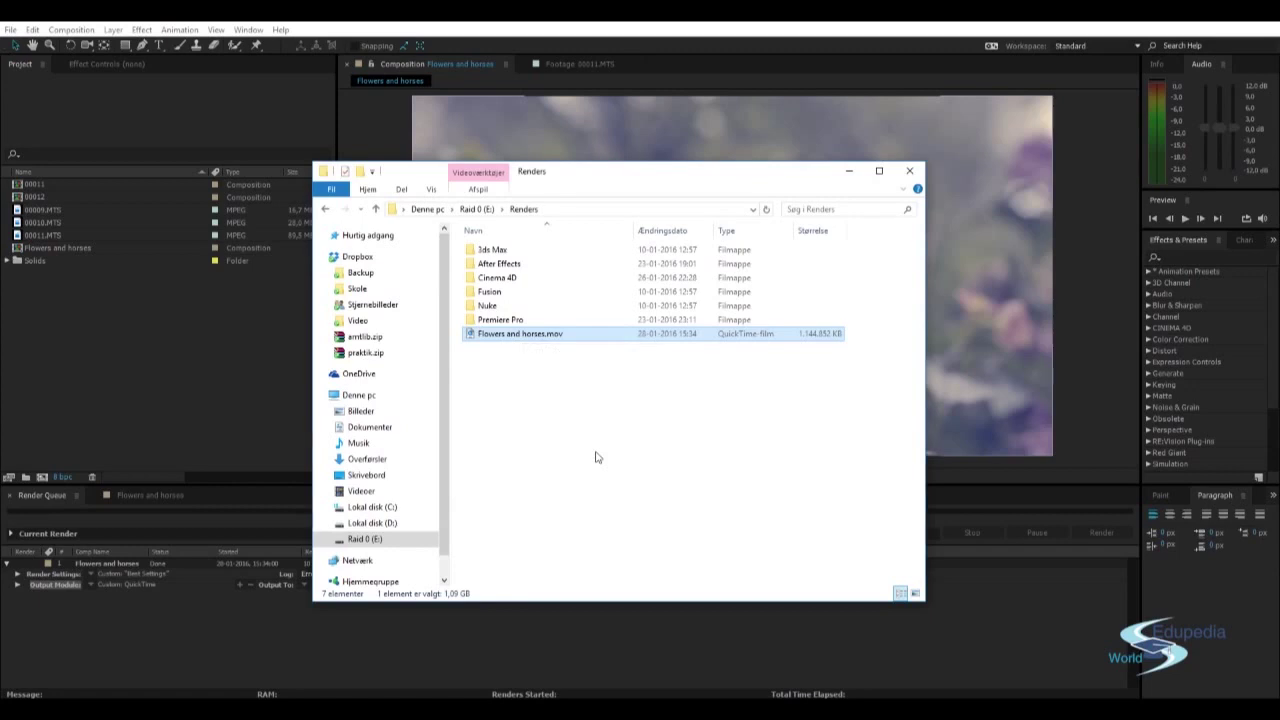
Launch HandBrake by searching 'handbrake' from the Start menu.
key("super")
type("handbrake")
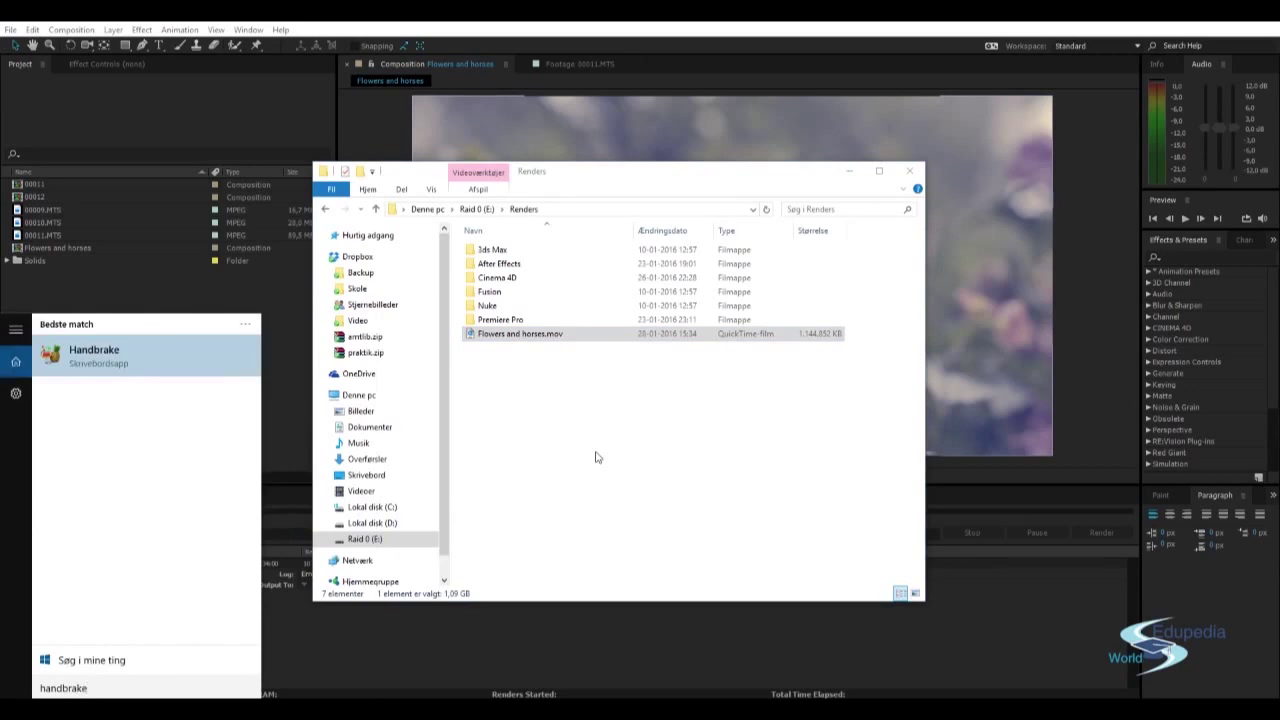
left_click(115, 352)
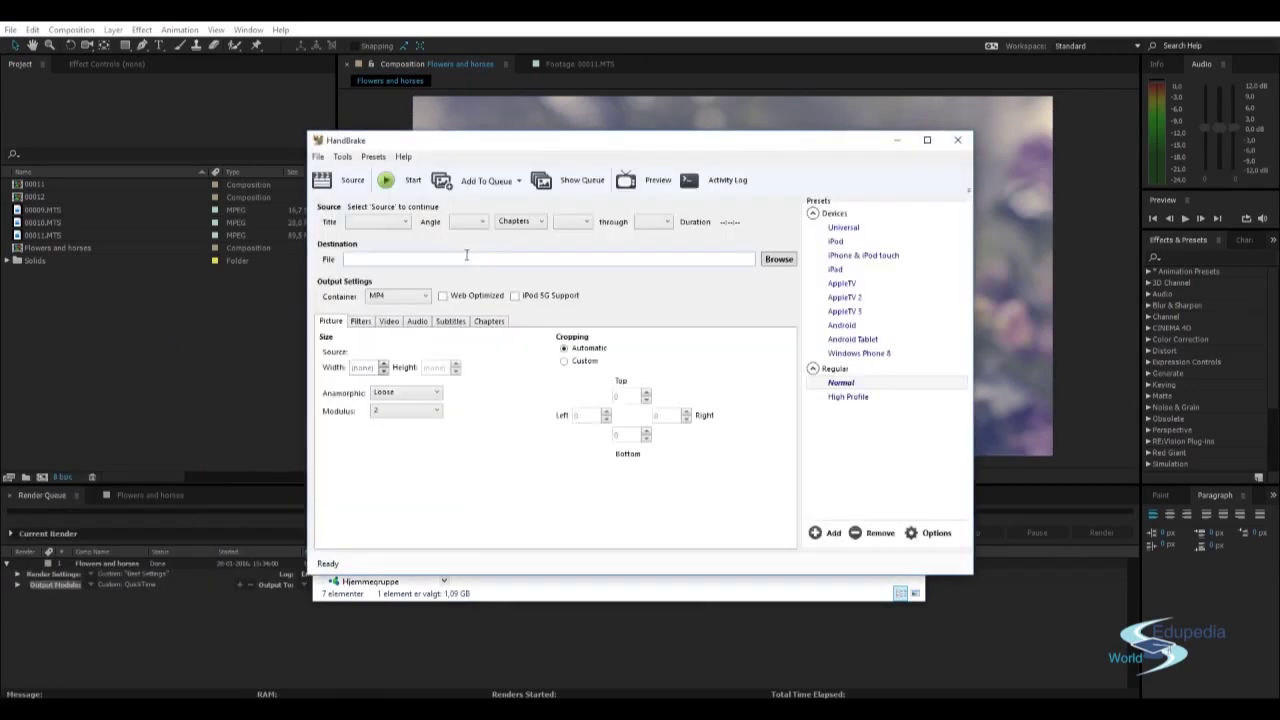
Arrange the HandBrake window beside the Explorer window showing the Renders folder.
left_click_drag(528, 148, 799, 87)
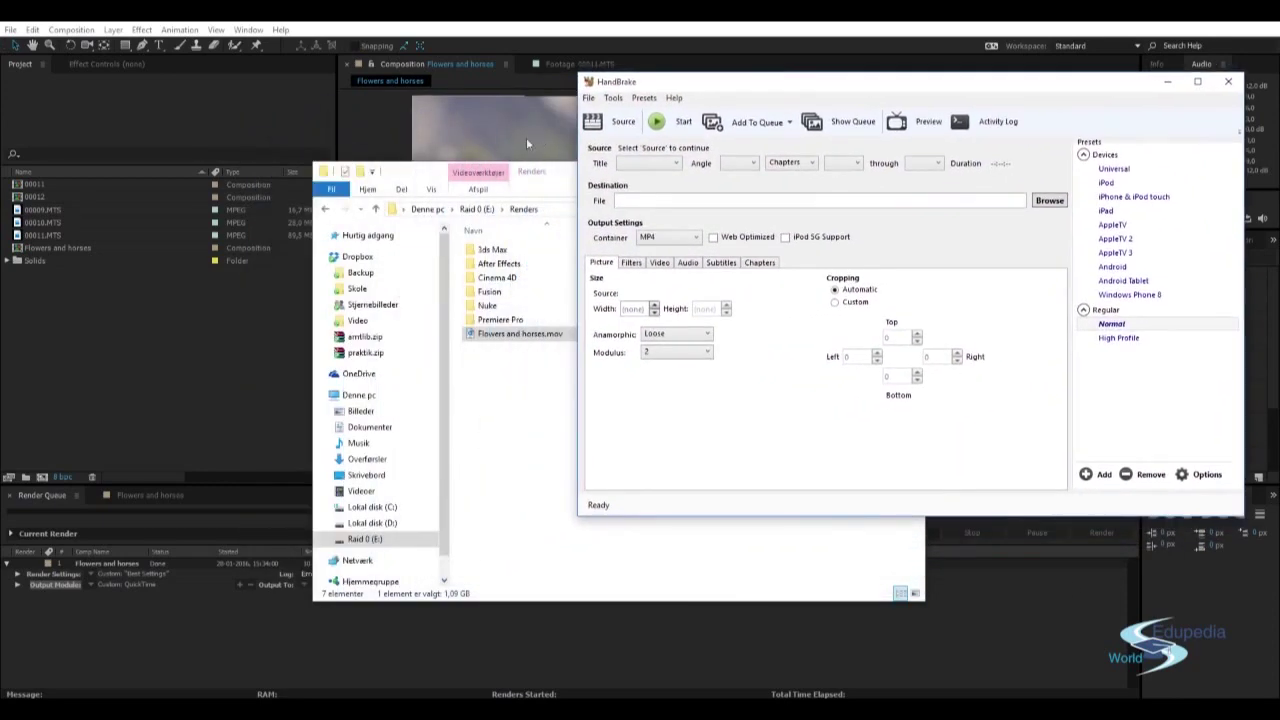
left_click_drag(568, 174, 306, 193)
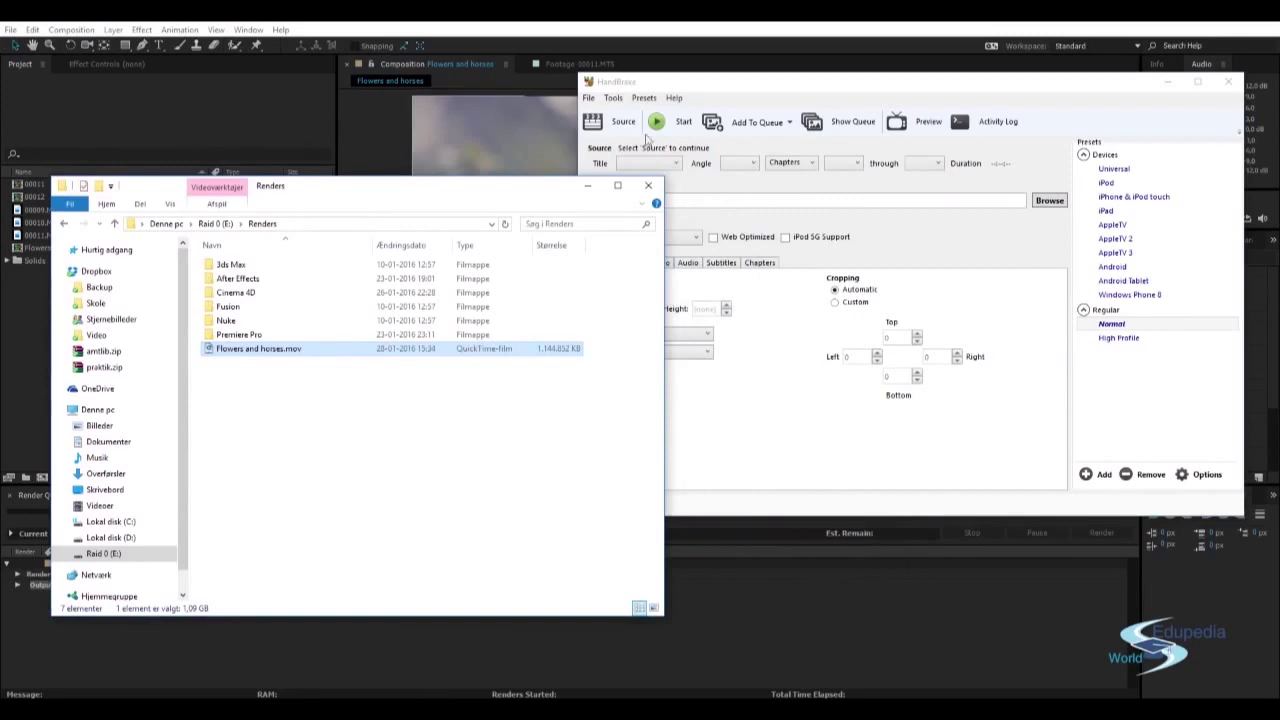
left_click_drag(741, 87, 721, 114)
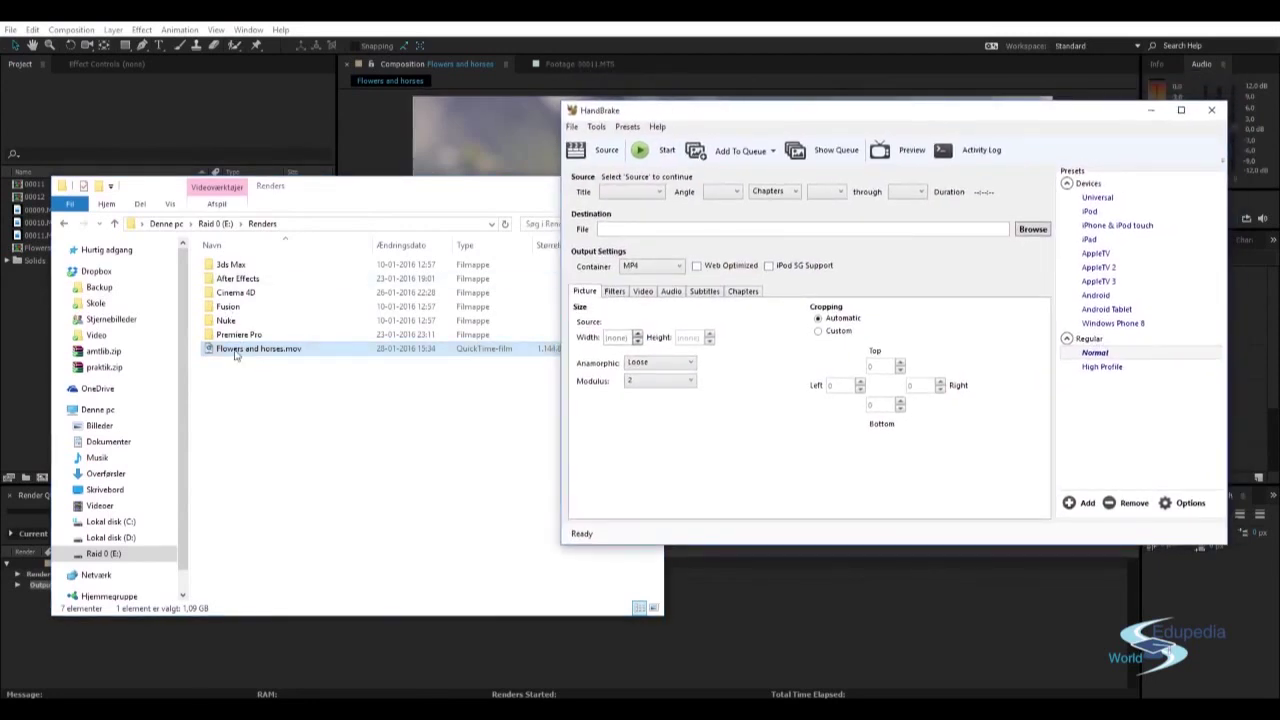
left_click(461, 181)
left_click_drag(461, 197, 453, 173)
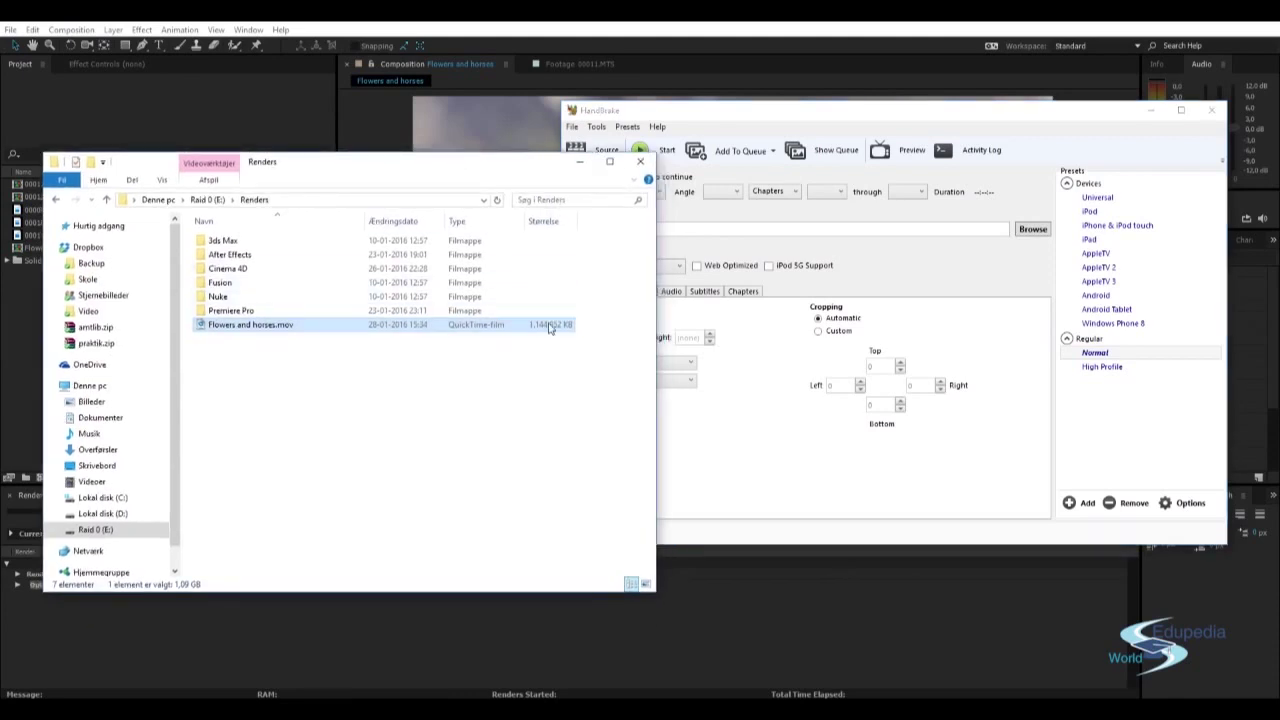
left_click_drag(707, 113, 704, 127)
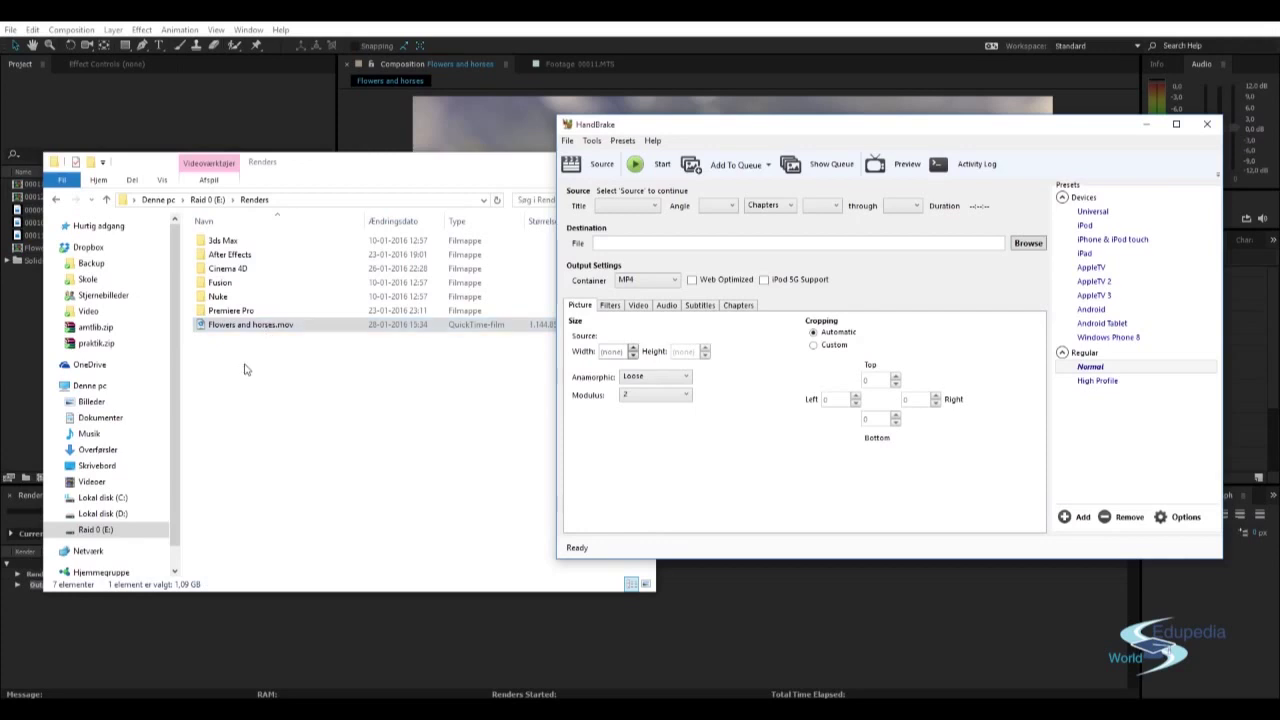
mouse_move(699, 130)
left_mouse_down()
mouse_move(705, 142)
mouse_move(698, 132)
left_mouse_up()
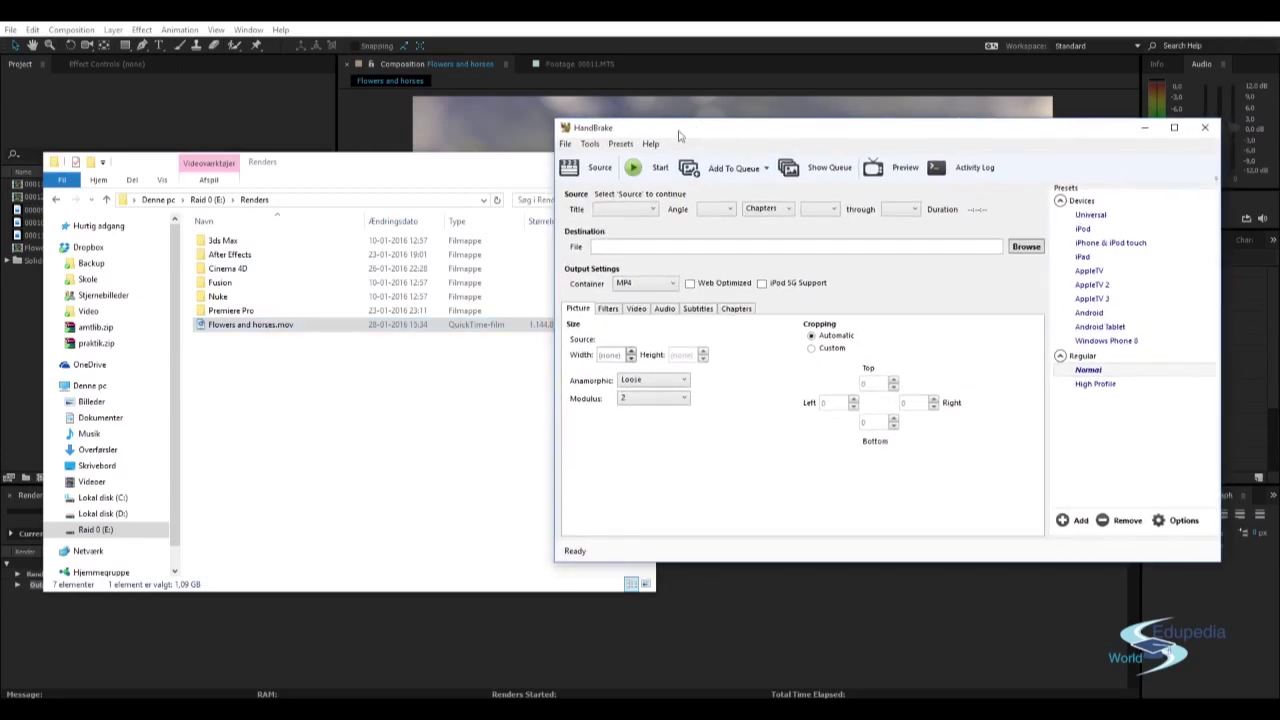
Load Flowers and horses.mov into HandBrake and browse to the Renders folder on E:.
left_click_drag(240, 333, 614, 226)
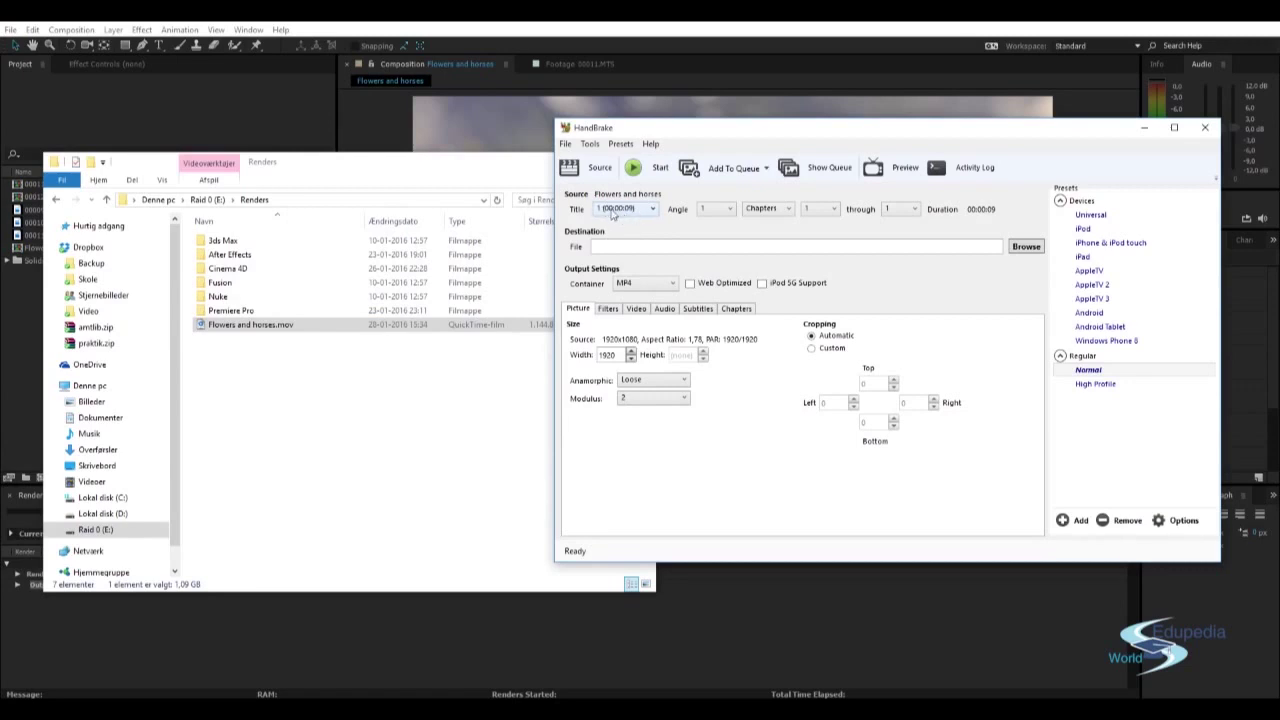
left_click(1022, 249)
left_click(612, 398)
left_click(718, 276)
double_click(718, 276)
Name the output file Flowers and horses.mp4 and confirm the save location.
left_click(690, 428)
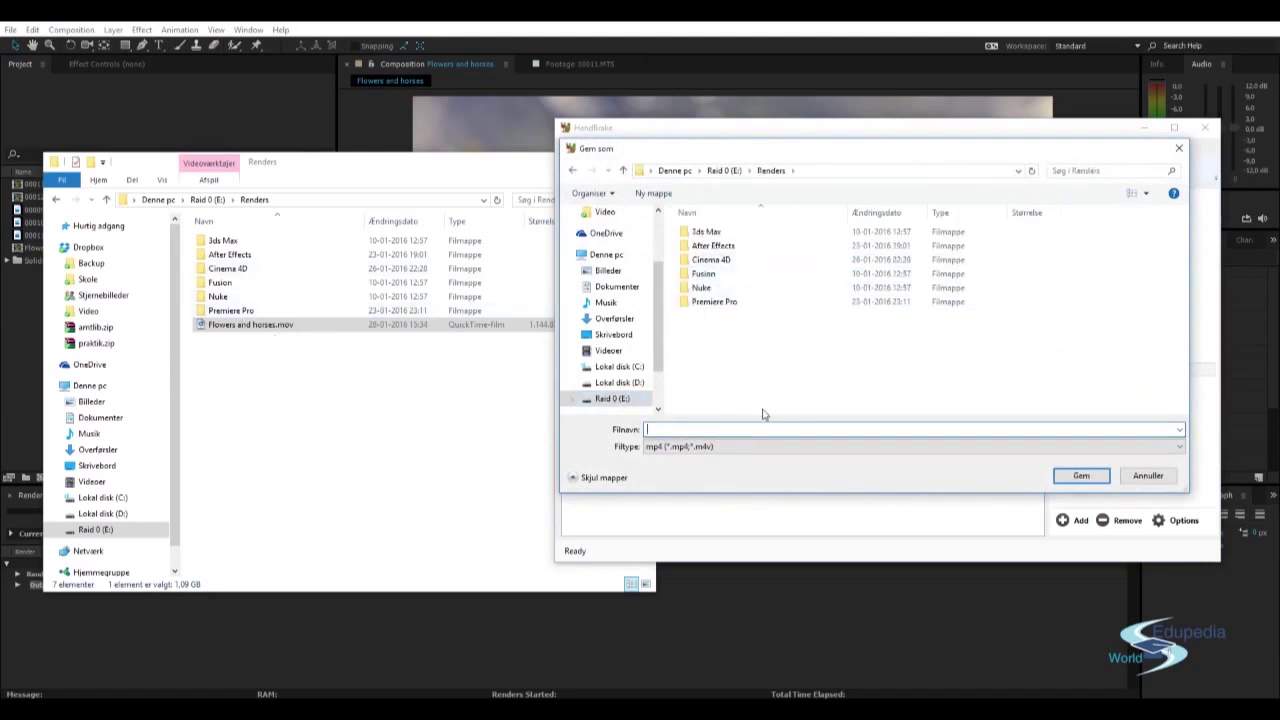
type("Flo")
key("Down")
key("BackSpace")
key("Return")
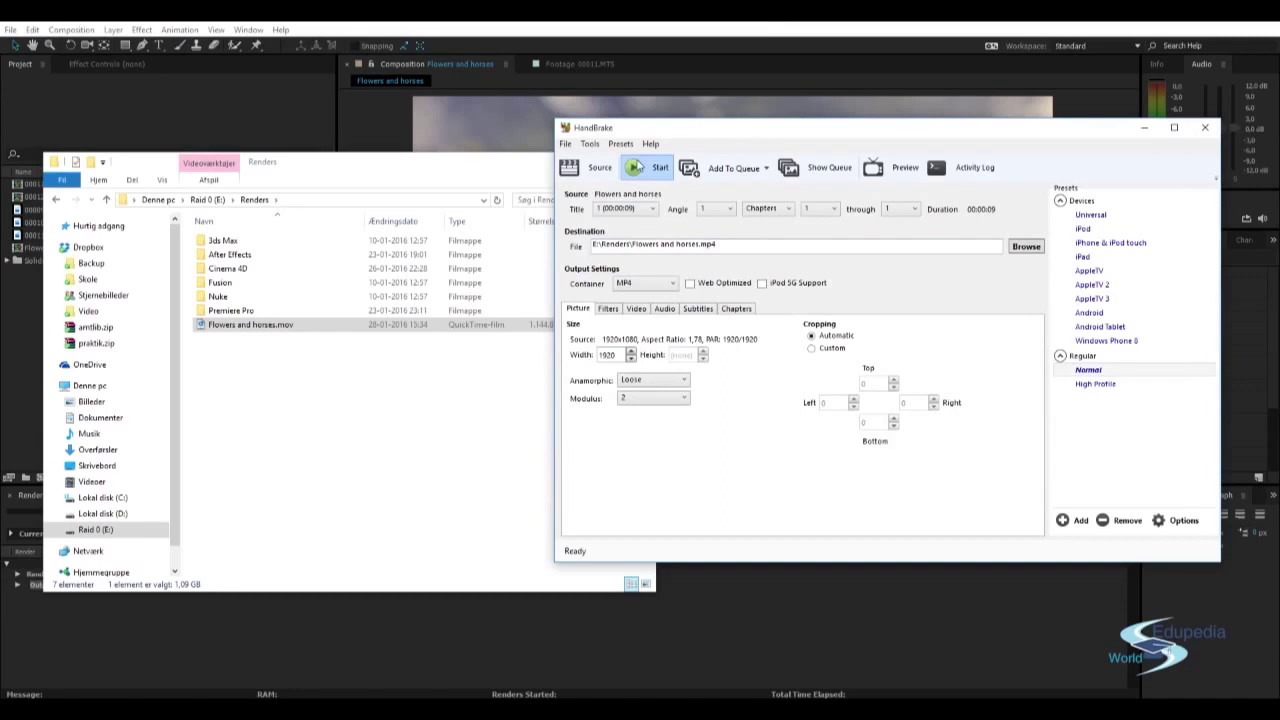
Encode to mp4, close HandBrake, and select the new 5,329 KB Flowers and horses.mp4.
left_click(638, 168)
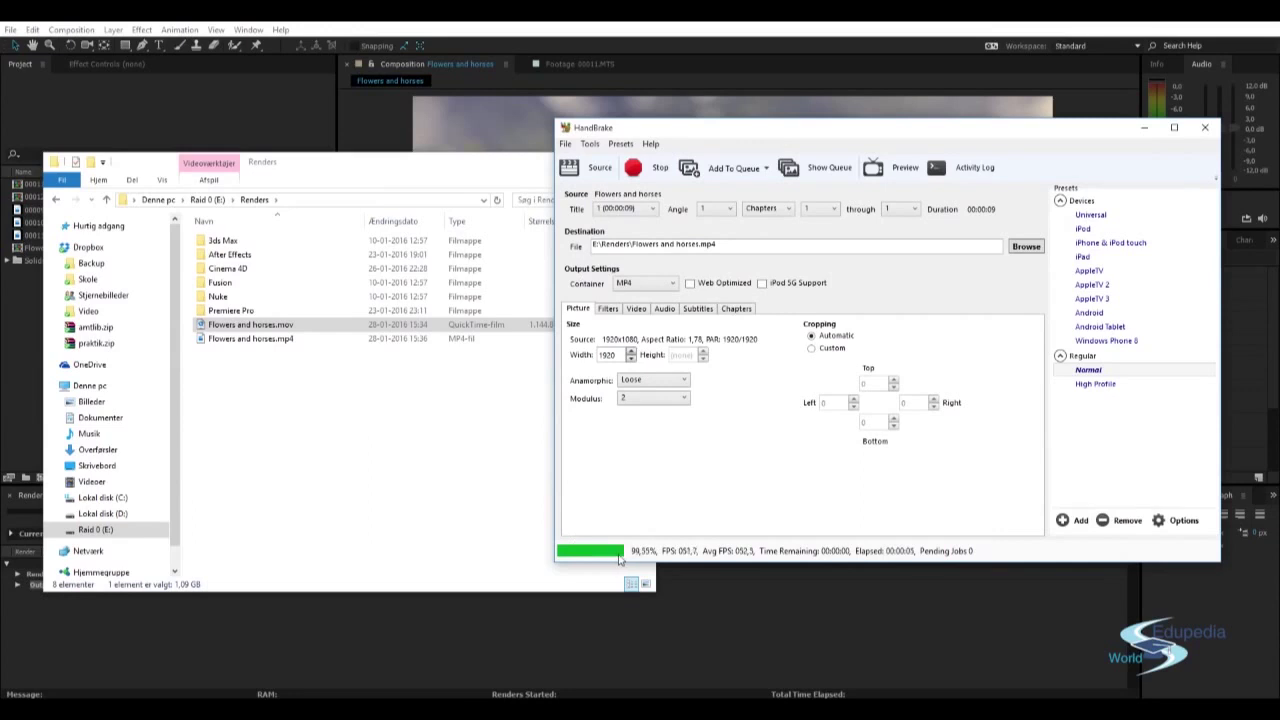
left_click(1205, 127)
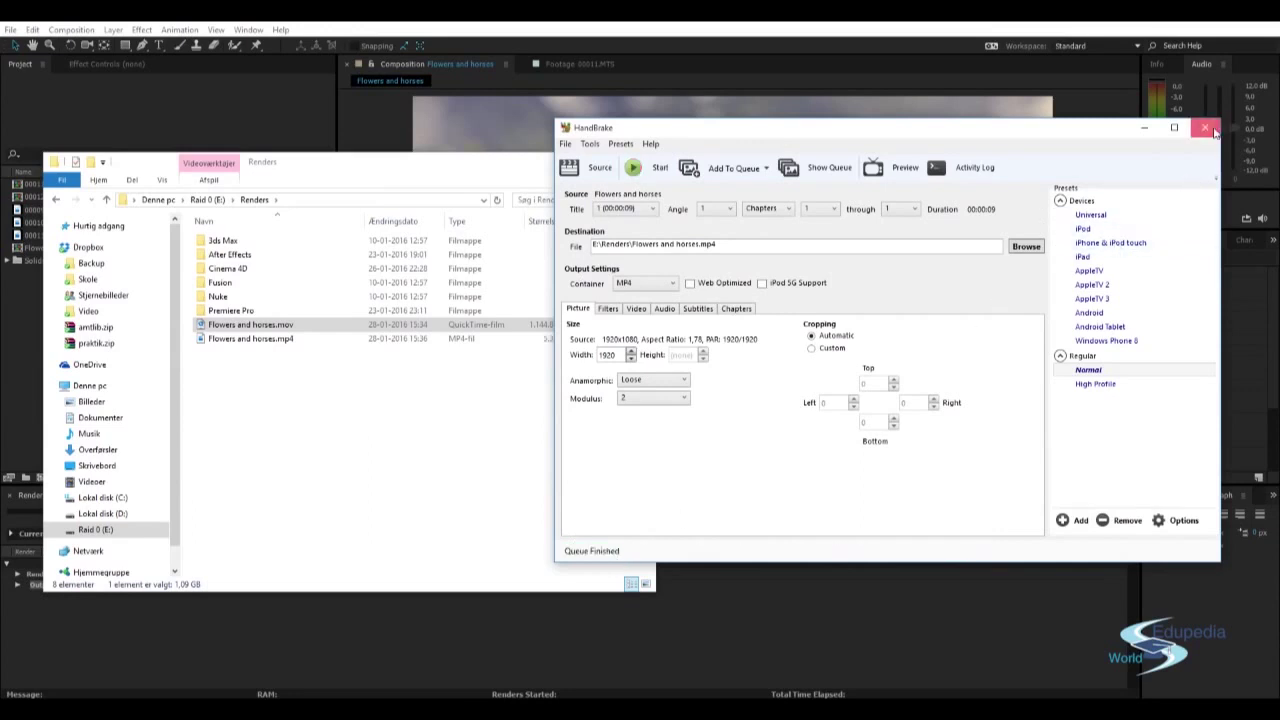
left_click(236, 340)
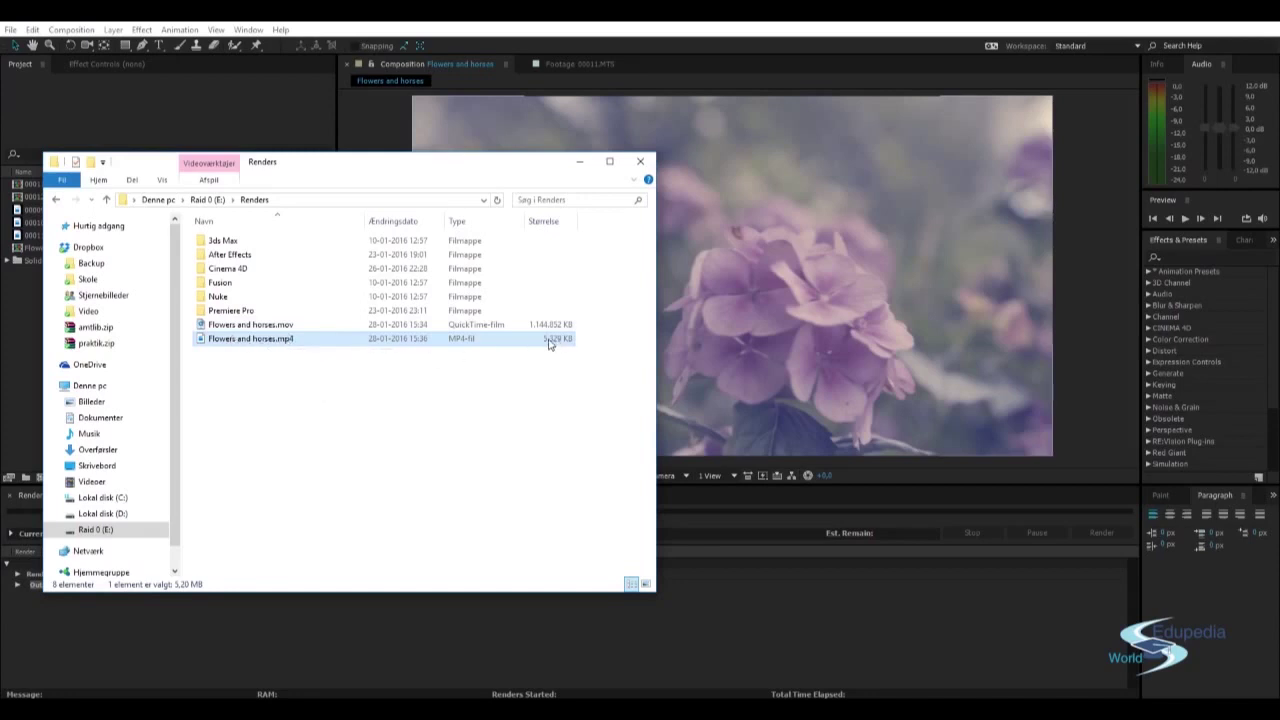
double_click(267, 340)
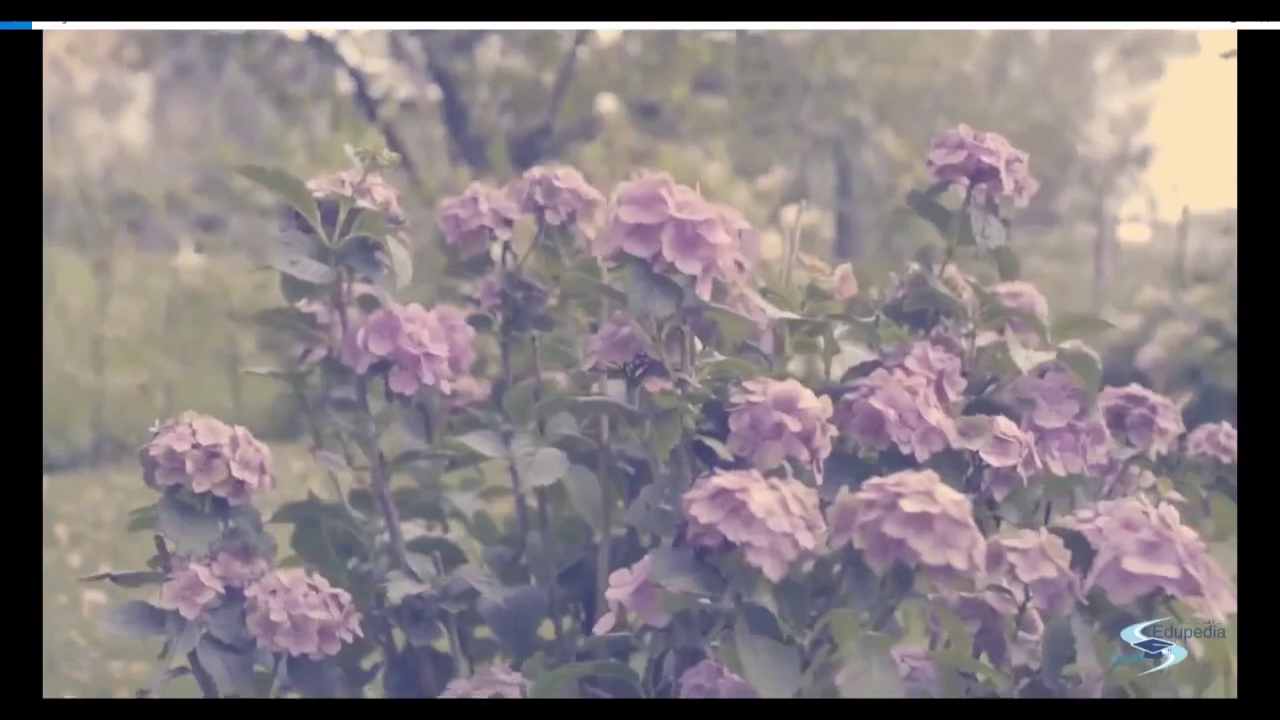
left_click(1264, 25)
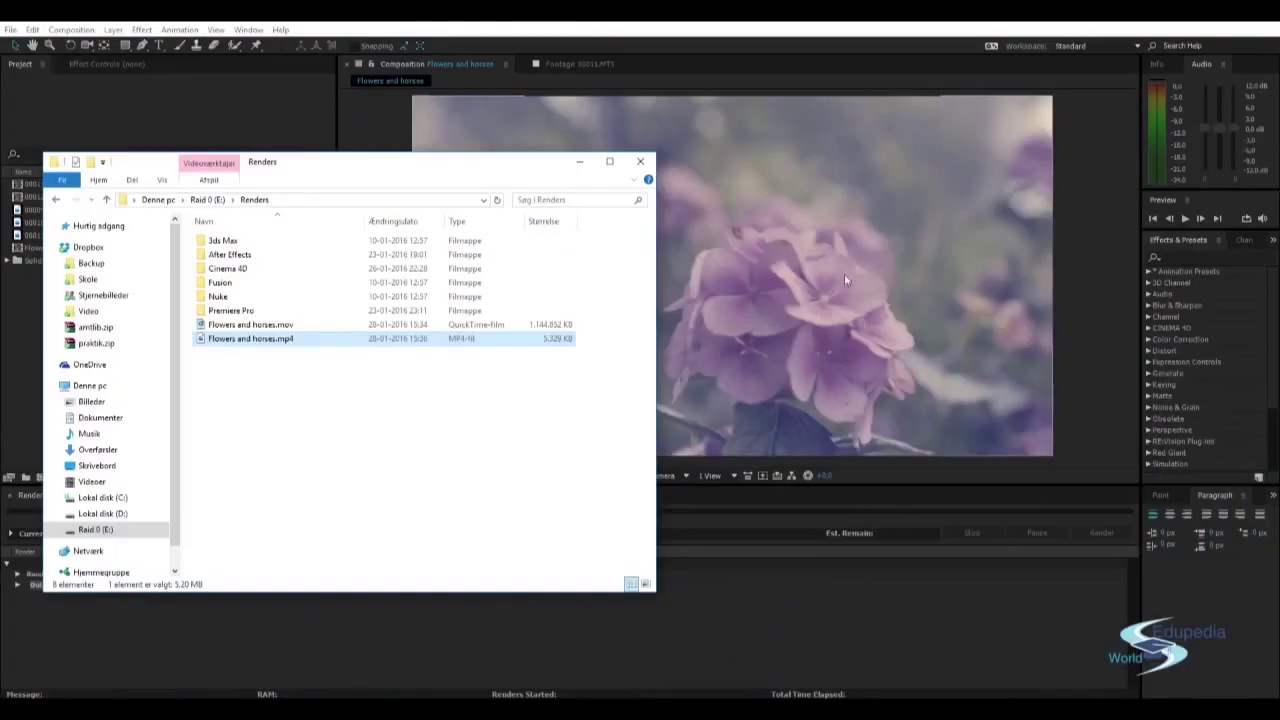
left_click(546, 329)
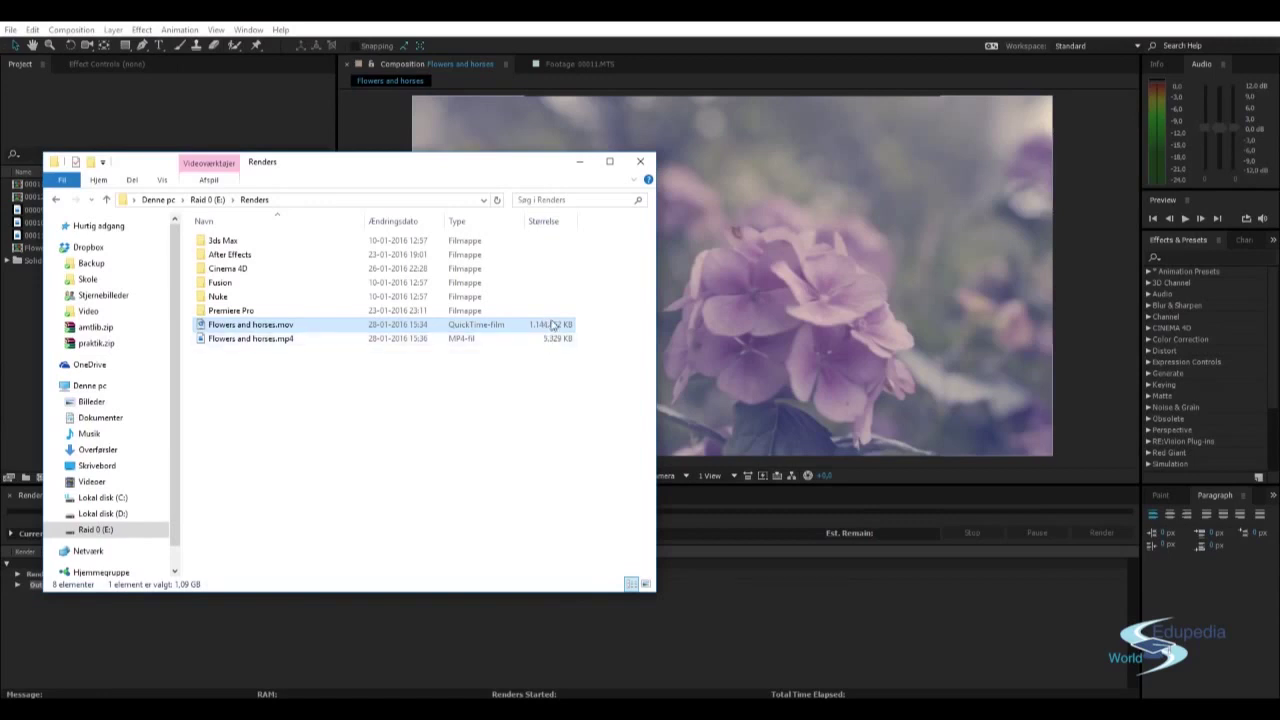
left_click(540, 339)
left_click(500, 326)
left_click(318, 340)
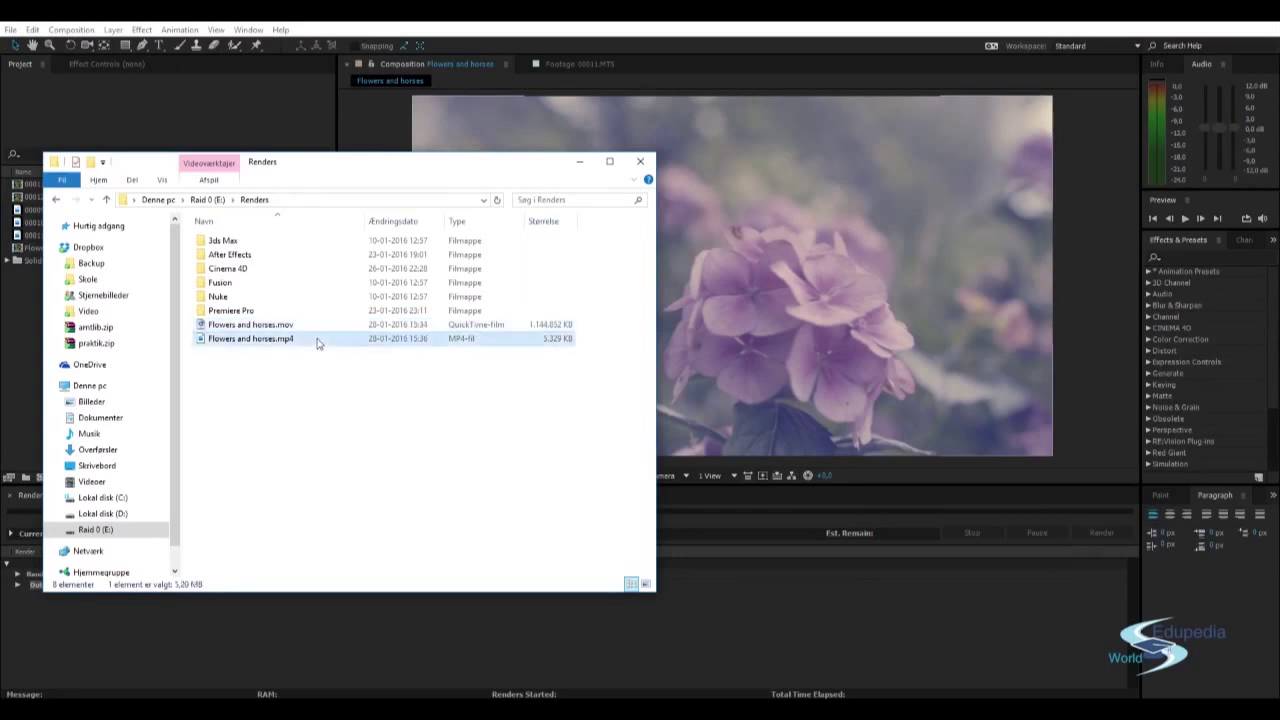
key("F2")
key("Return")
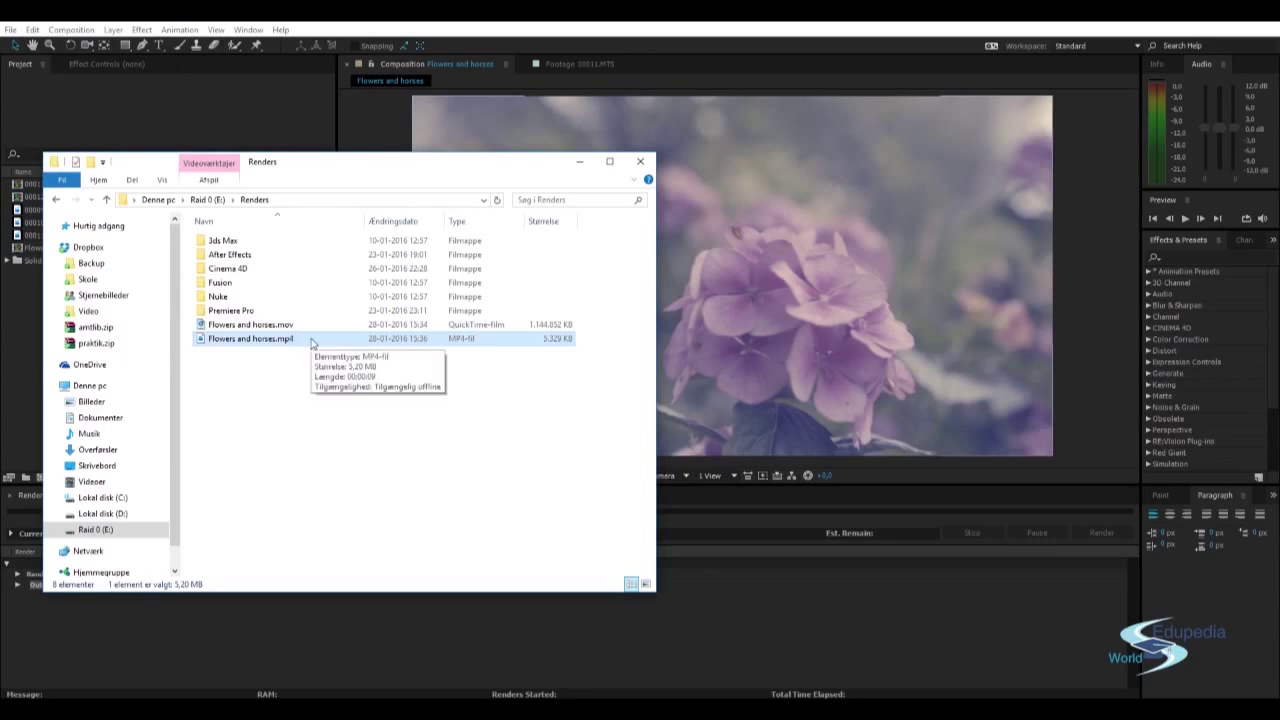
left_click(313, 378)
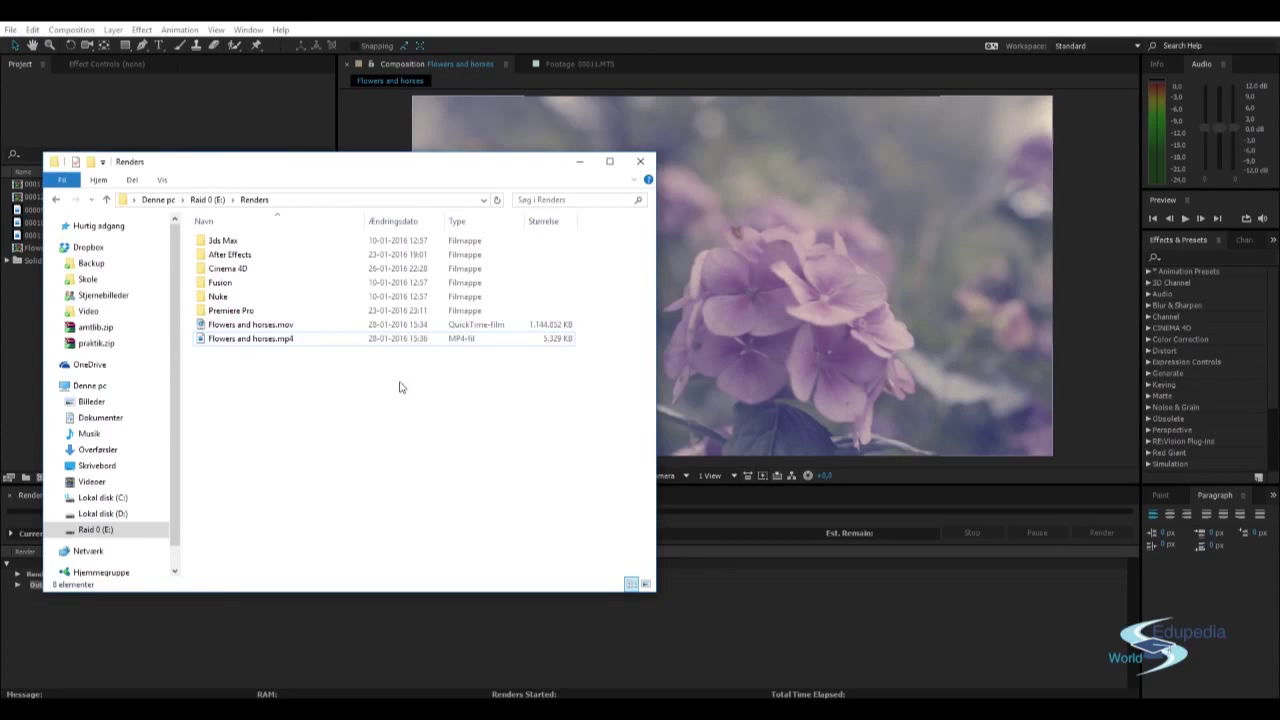
left_click(312, 338)
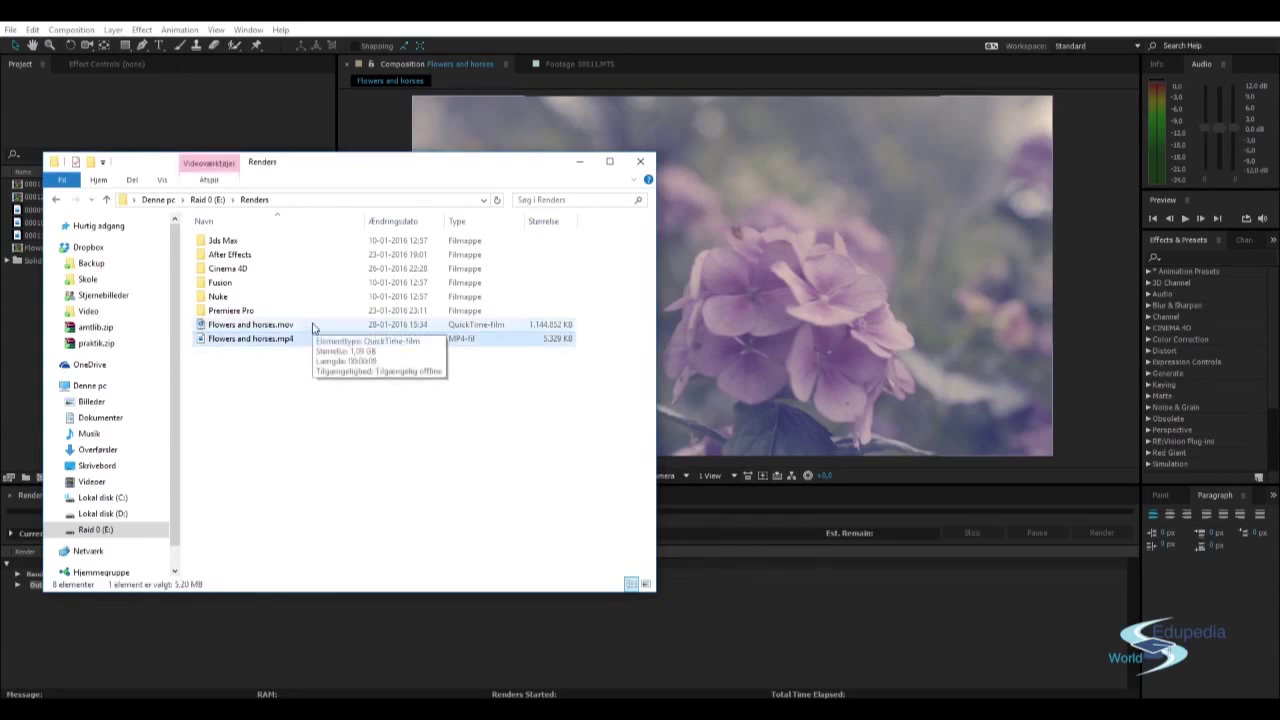
left_click(313, 328)
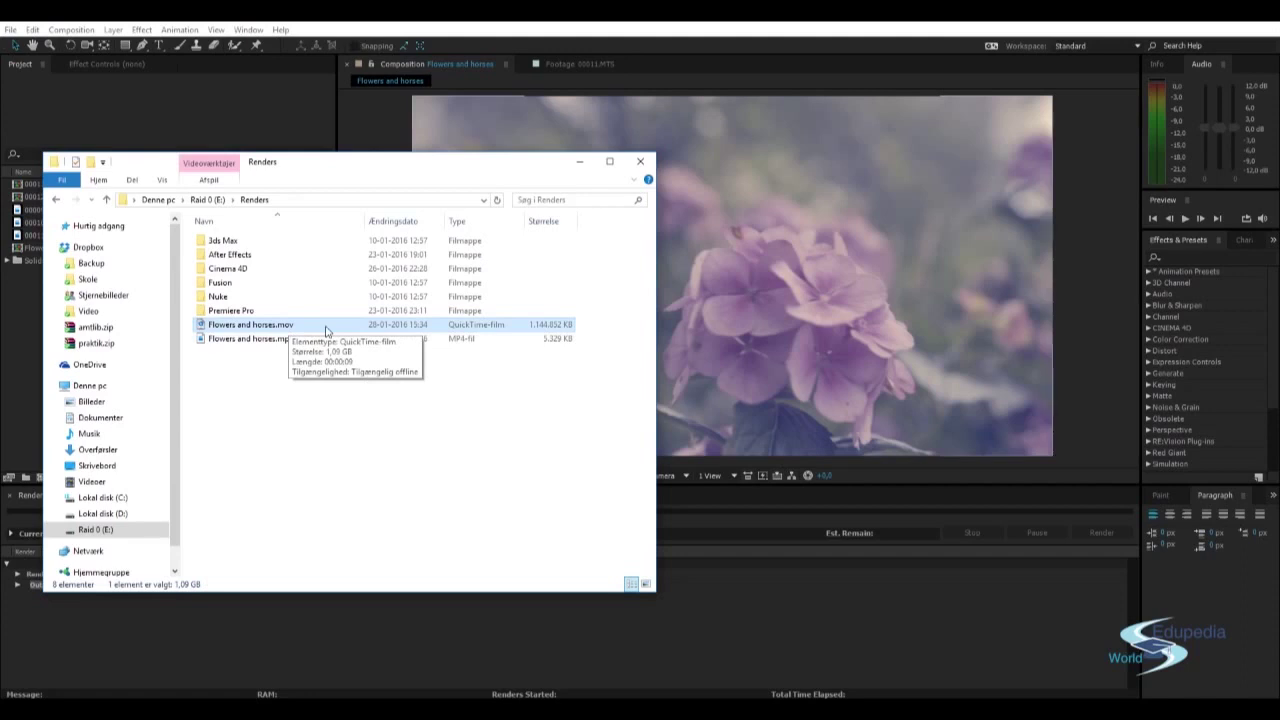
left_click(245, 338)
left_click(234, 324)
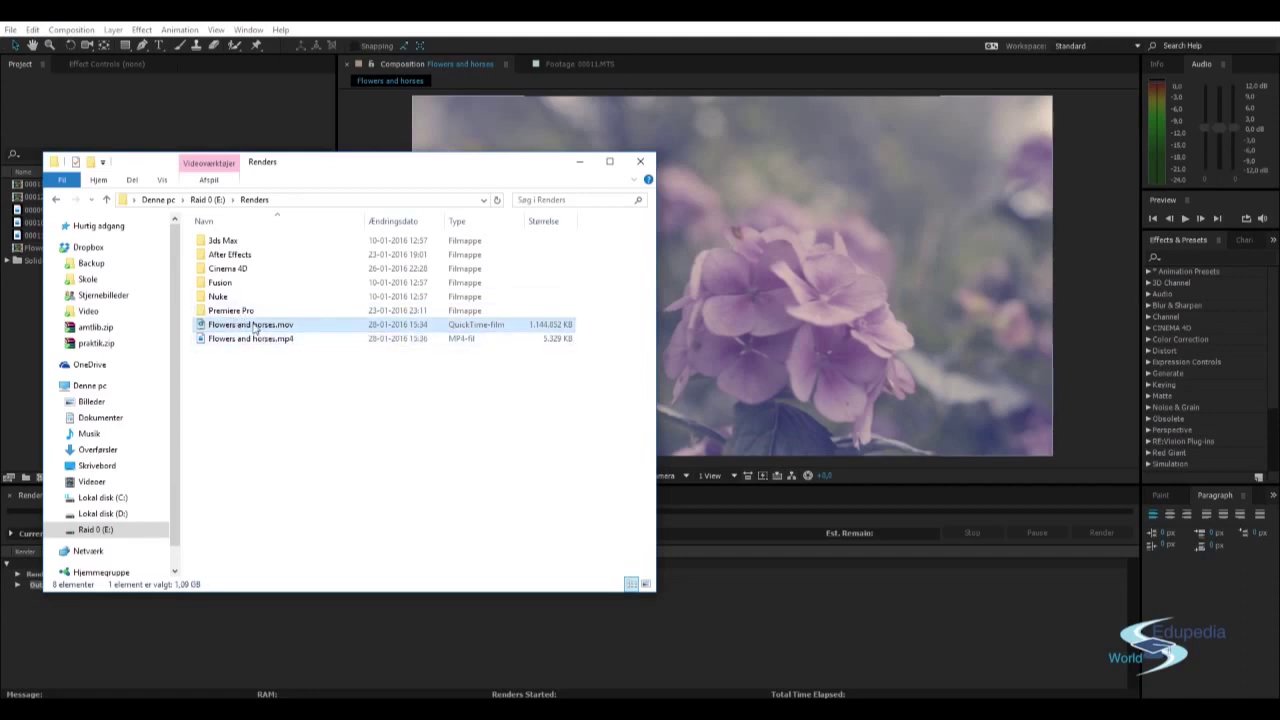
Delete the original Flowers and horses.mov, leaving the mp4 selected.
key("Delete")
key("Return")
left_click(250, 325)
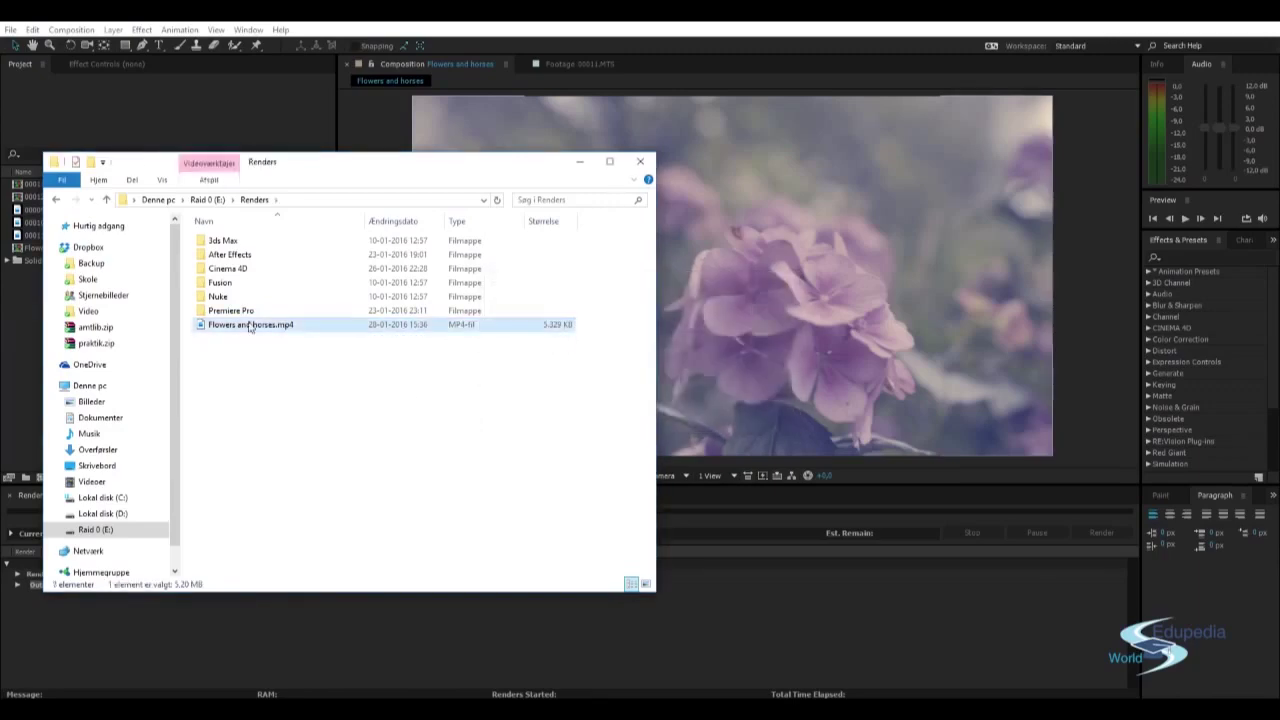
Play Flowers and horses.mp4 in Film og TV in a smaller window, then close the player.
double_click(248, 324)
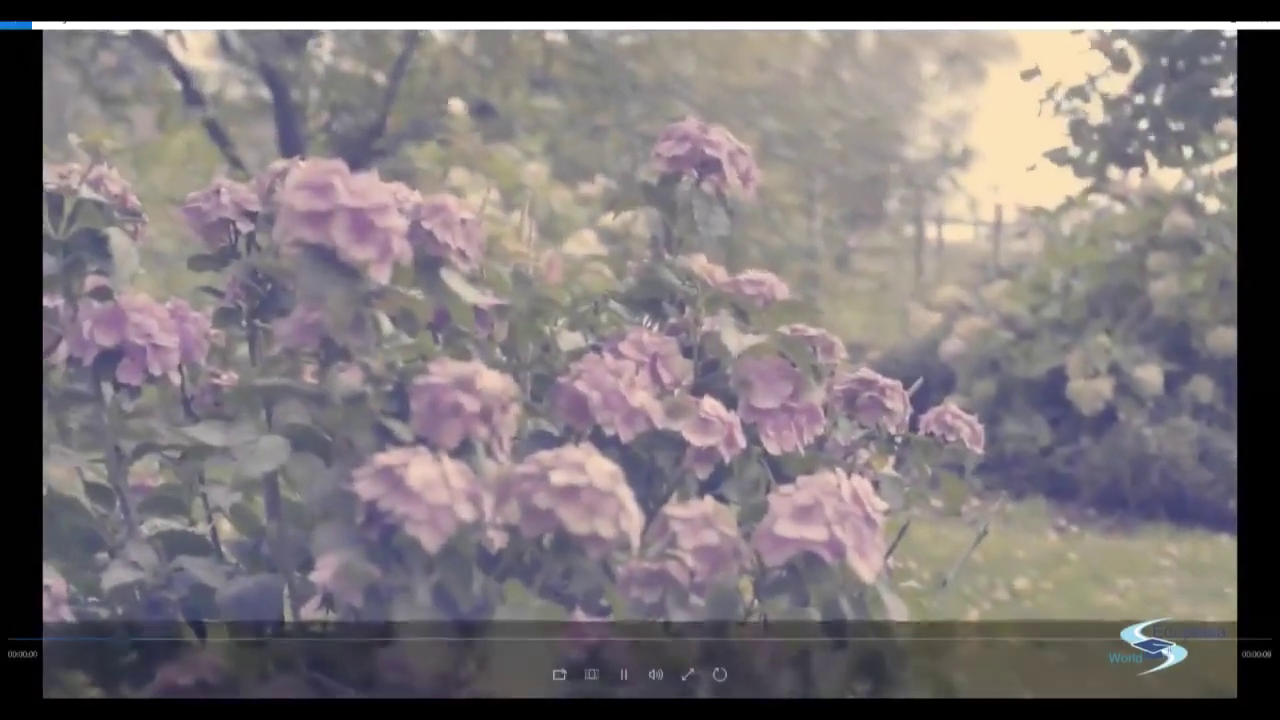
left_click_drag(755, 12, 630, 96)
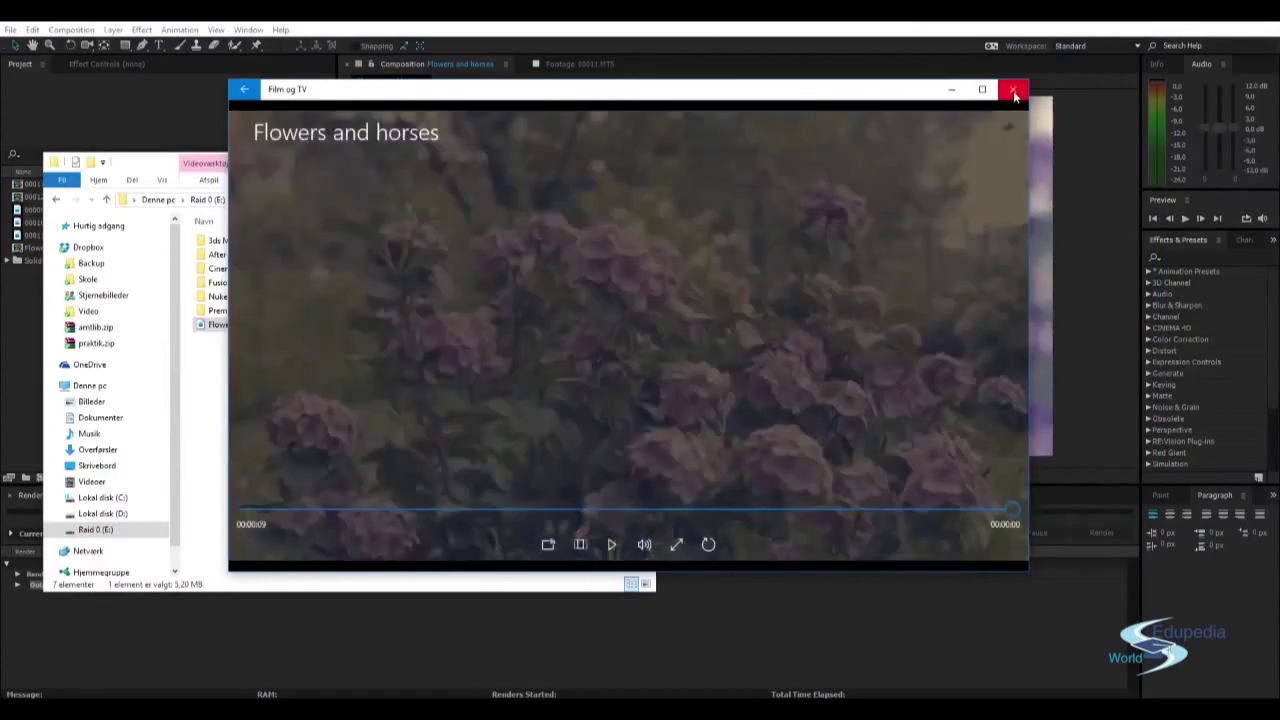
left_click(1014, 91)
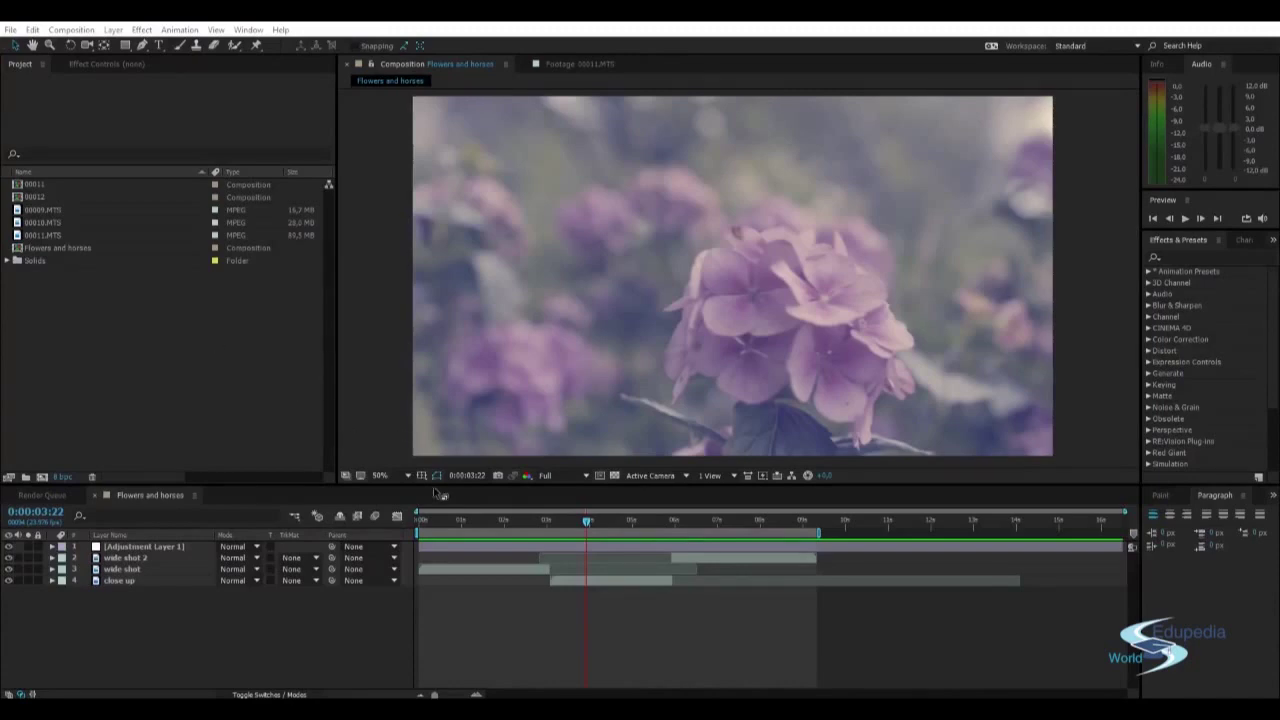
Scrub the Flowers and horses timeline from the start and back, parking at 0:00:06:00.
left_click(417, 522)
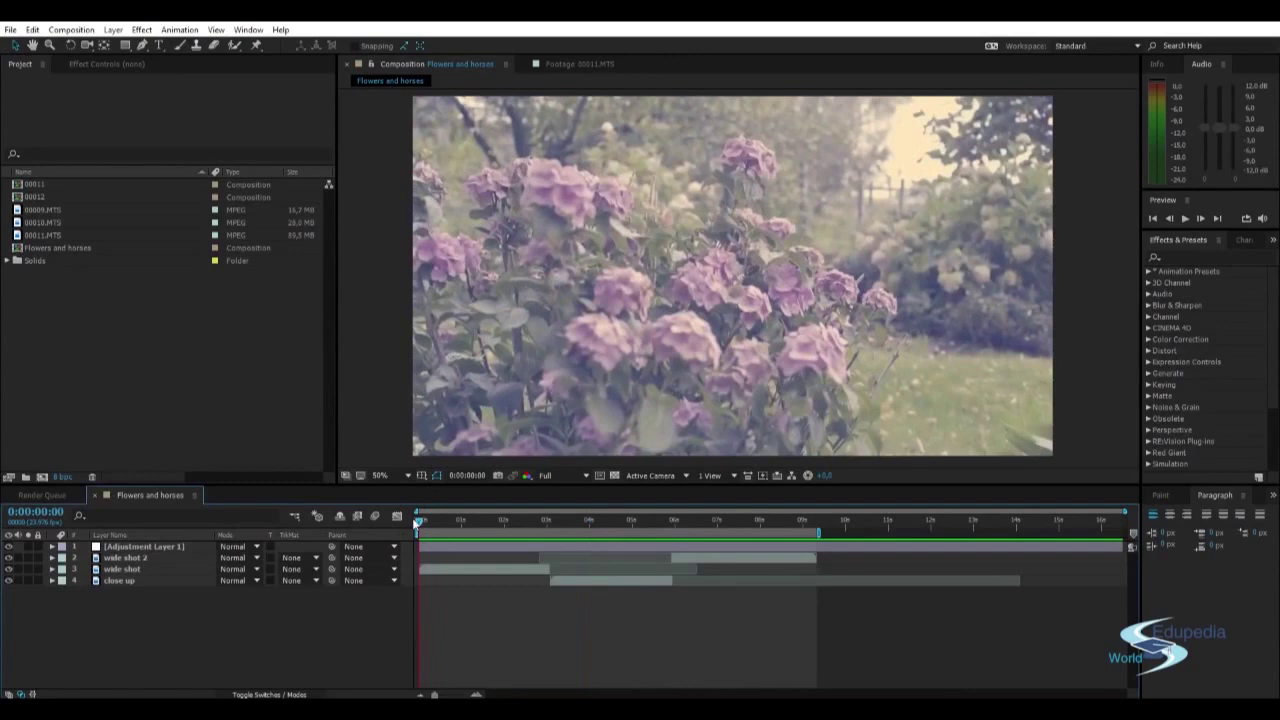
left_click_drag(418, 522, 816, 522)
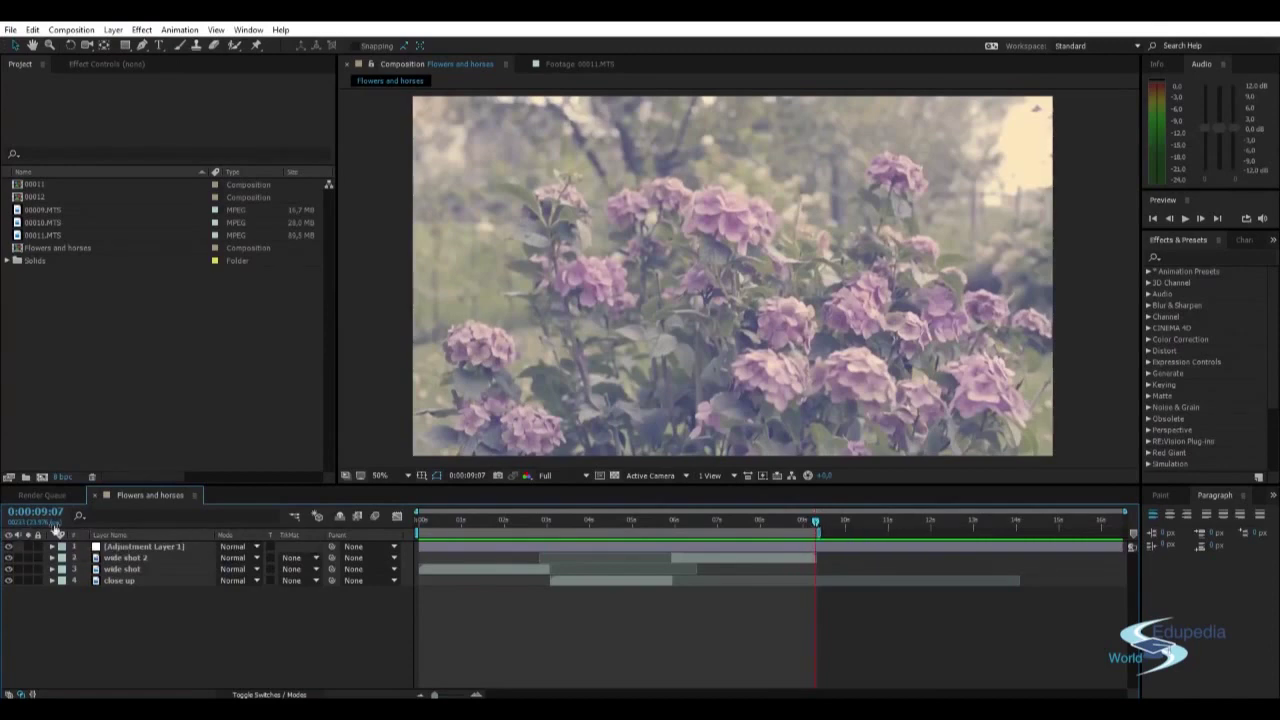
left_click_drag(816, 527, 721, 523)
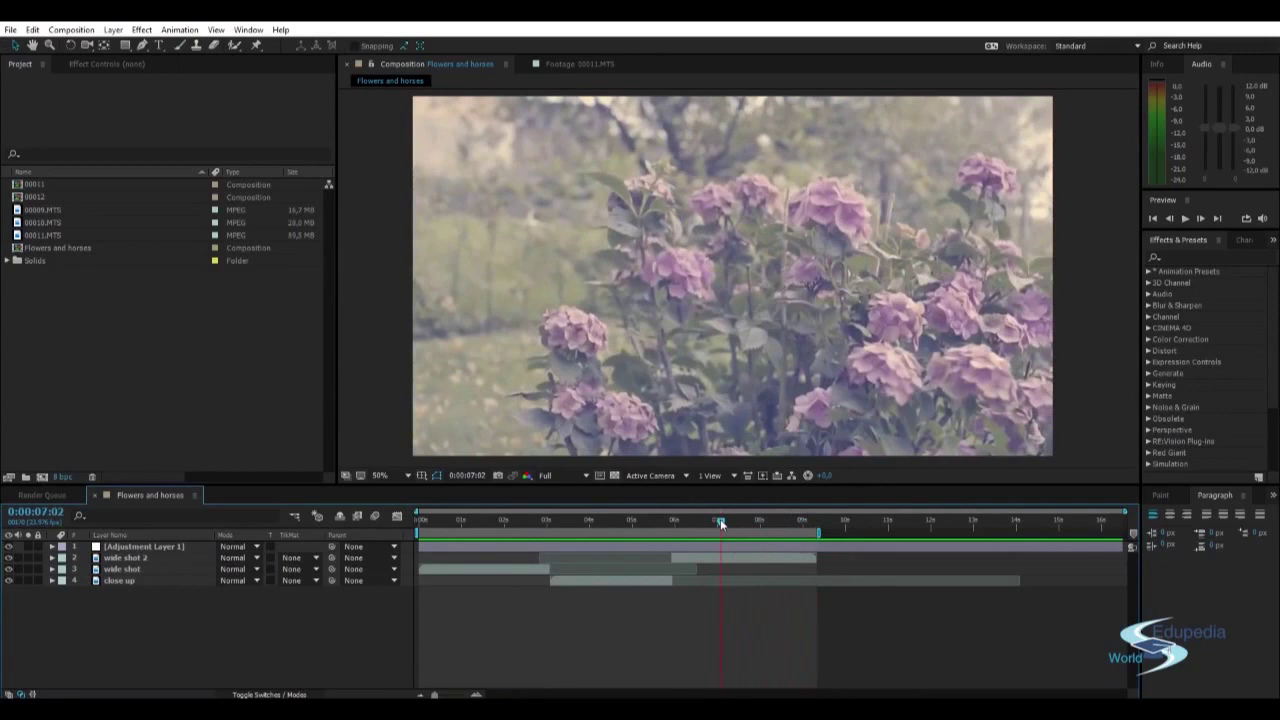
left_click_drag(721, 523, 675, 512)
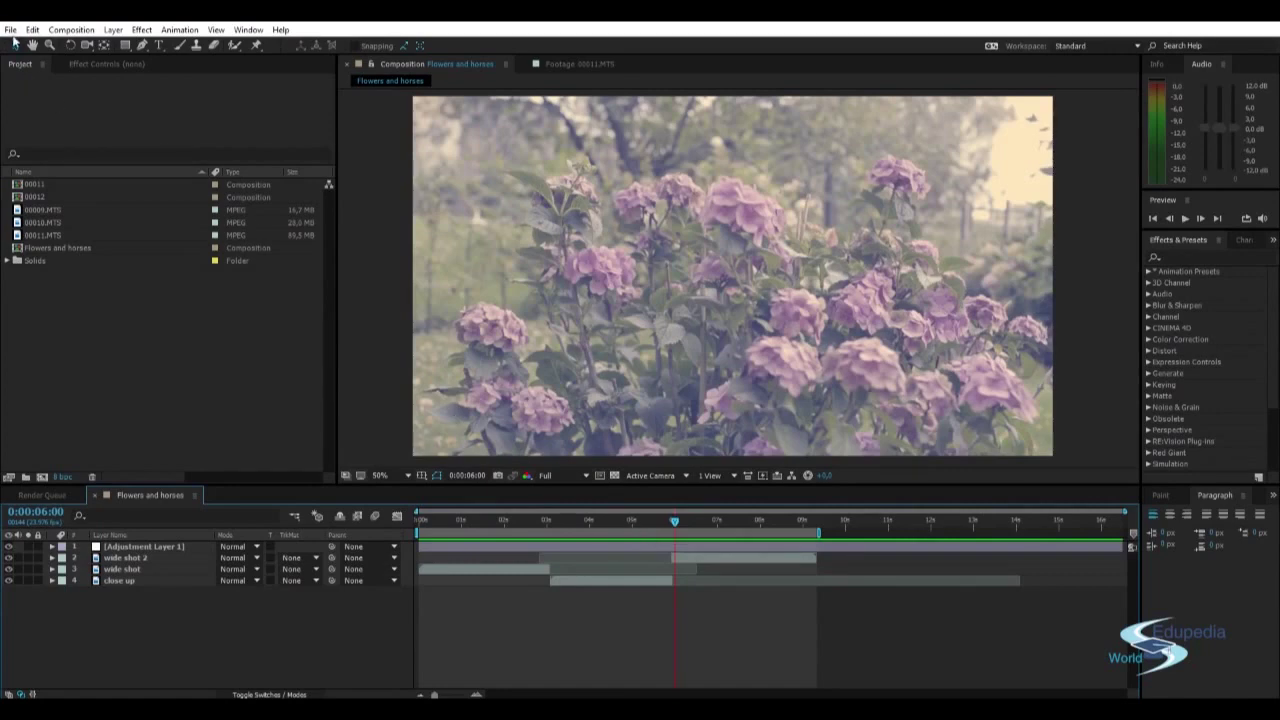
left_click(11, 30)
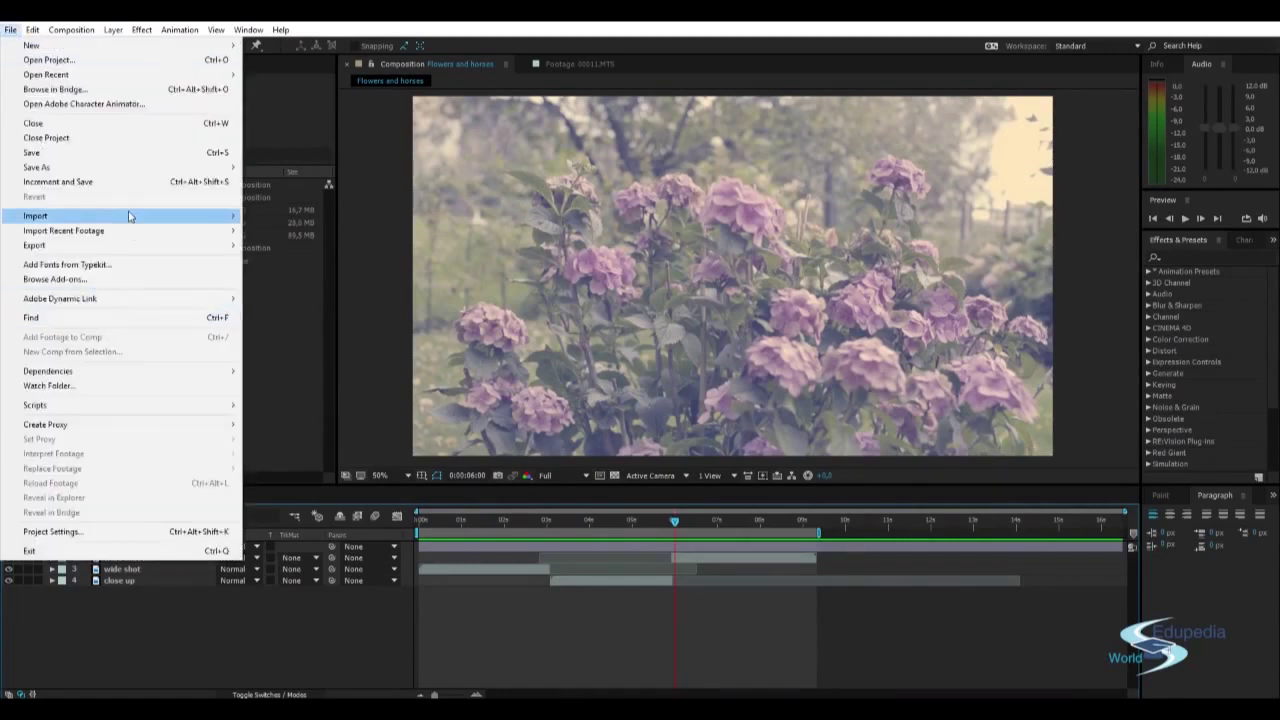
Add Flowers and horses to the Render Queue and open its Lossless output module settings.
mouse_move(157, 250)
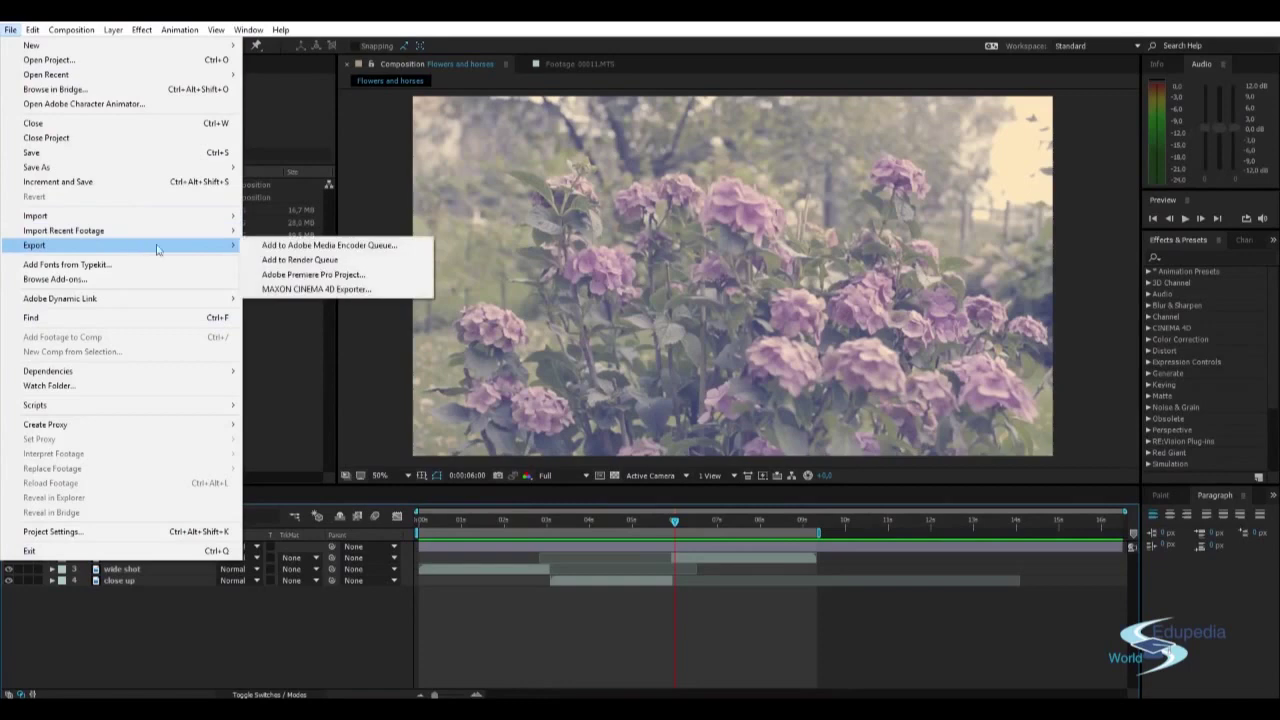
left_click(297, 262)
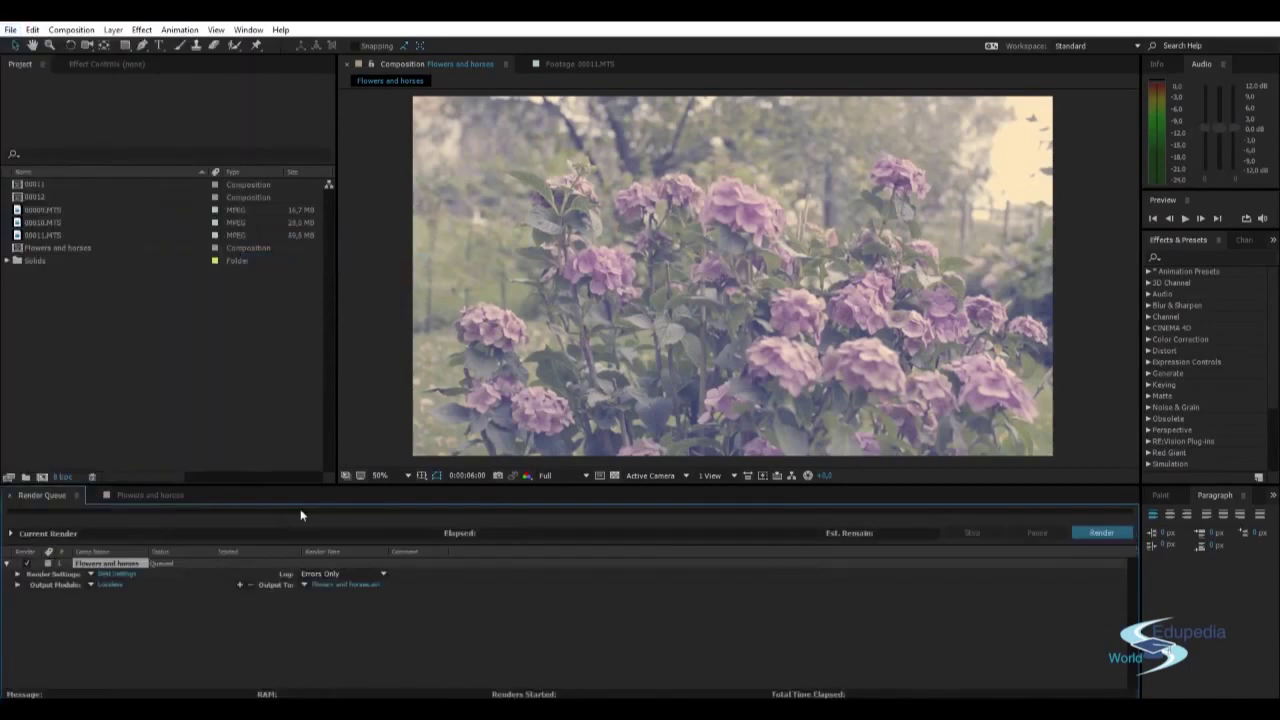
left_click(104, 575)
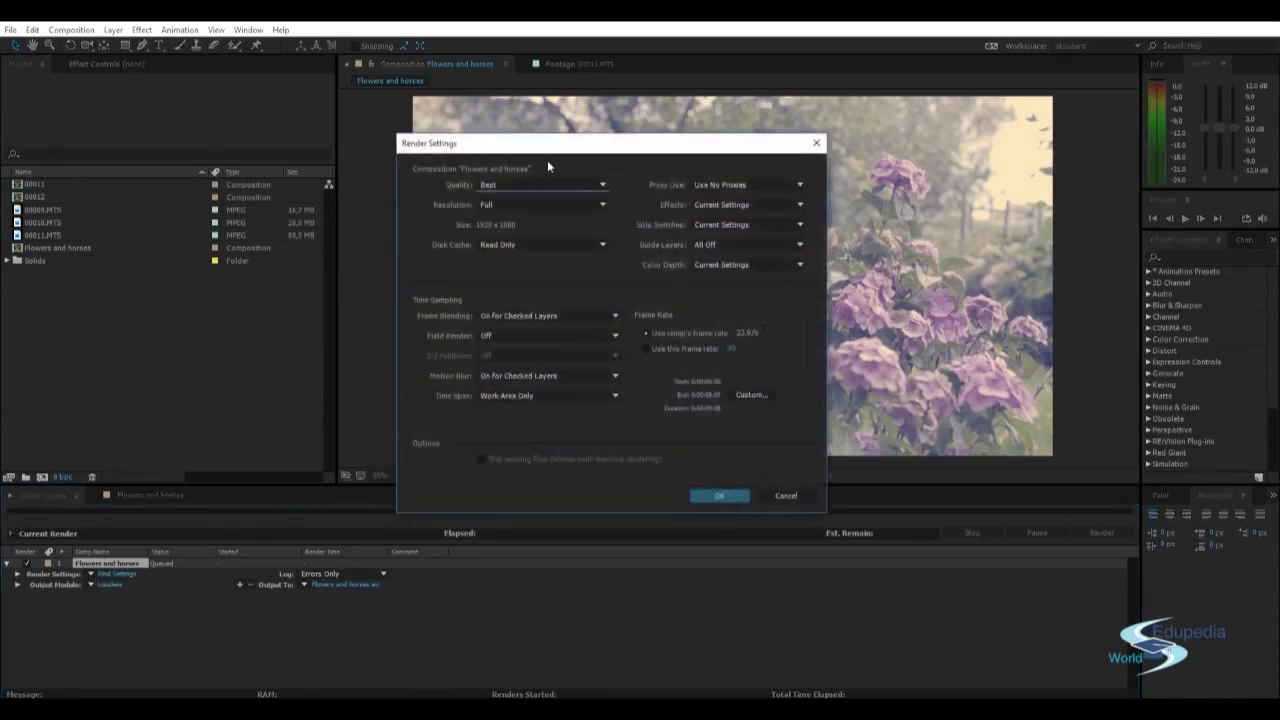
left_click(816, 143)
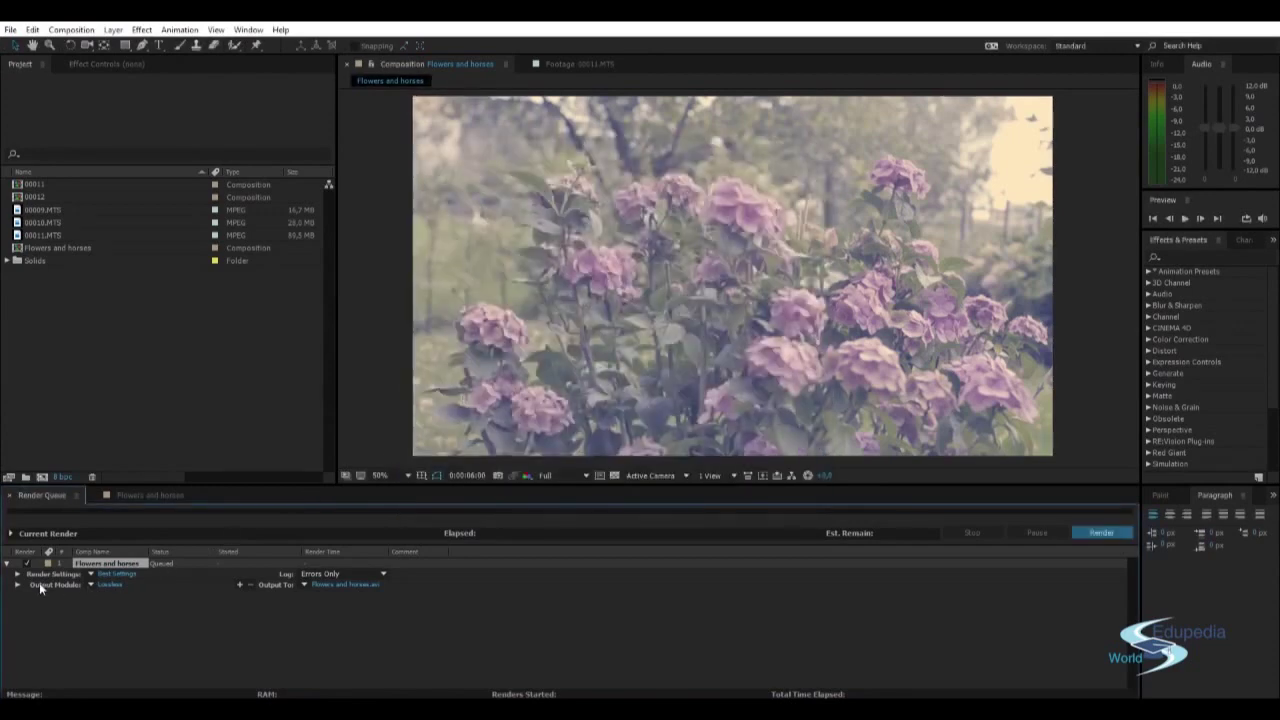
left_click(110, 583)
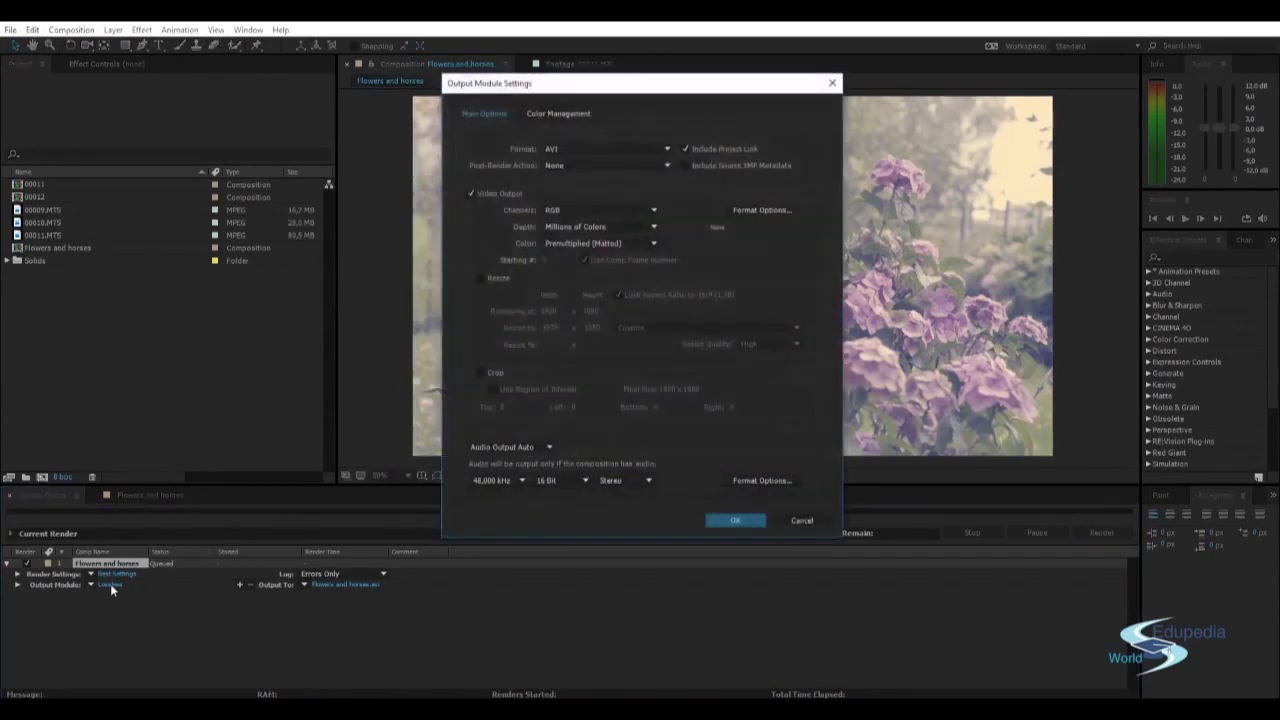
Change the output module format from AVI to PNG Sequence and confirm.
left_click_drag(651, 92, 651, 83)
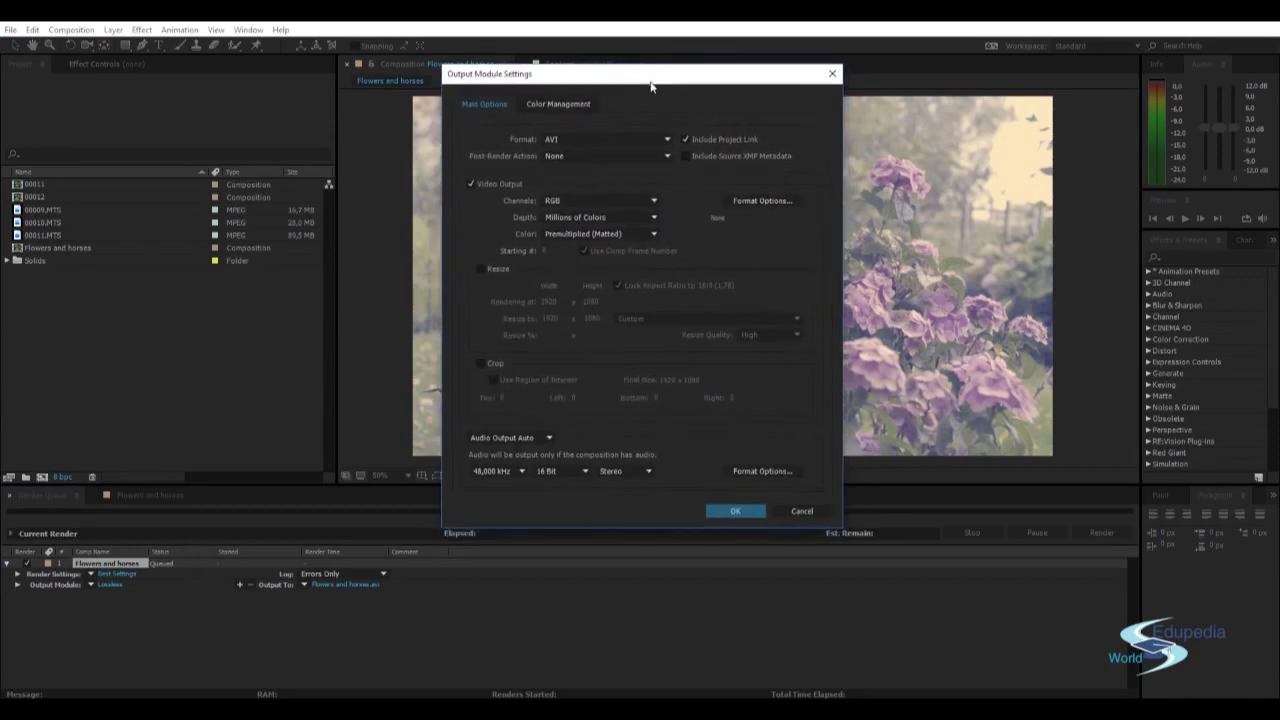
left_click(561, 140)
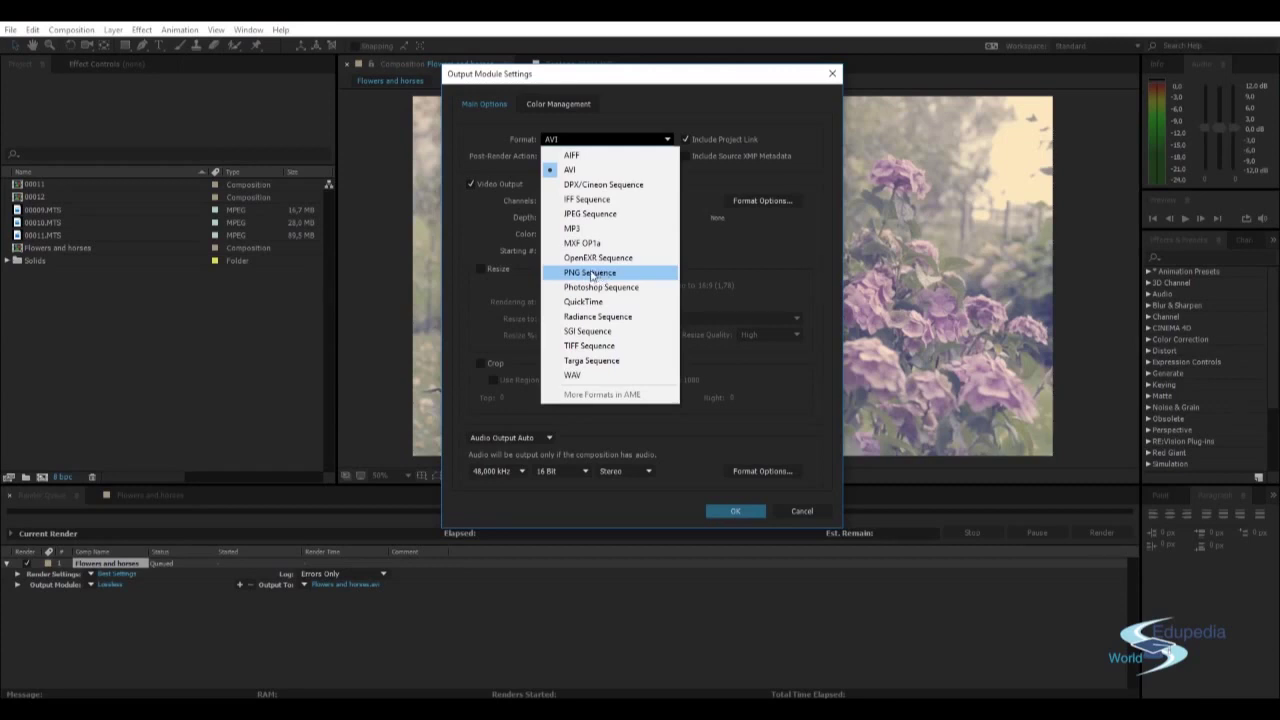
left_click(592, 274)
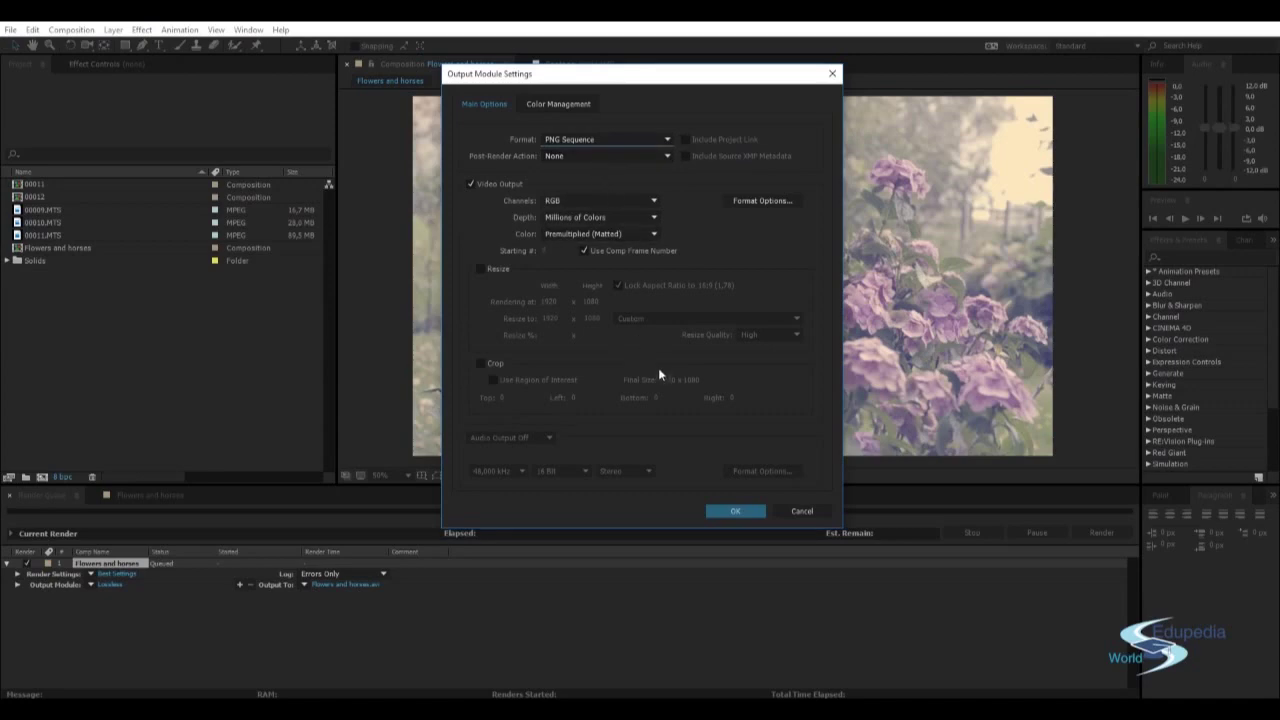
left_click(735, 512)
Point the render output to the Renders > Tutorial > Image sequence folder.
left_click(343, 585)
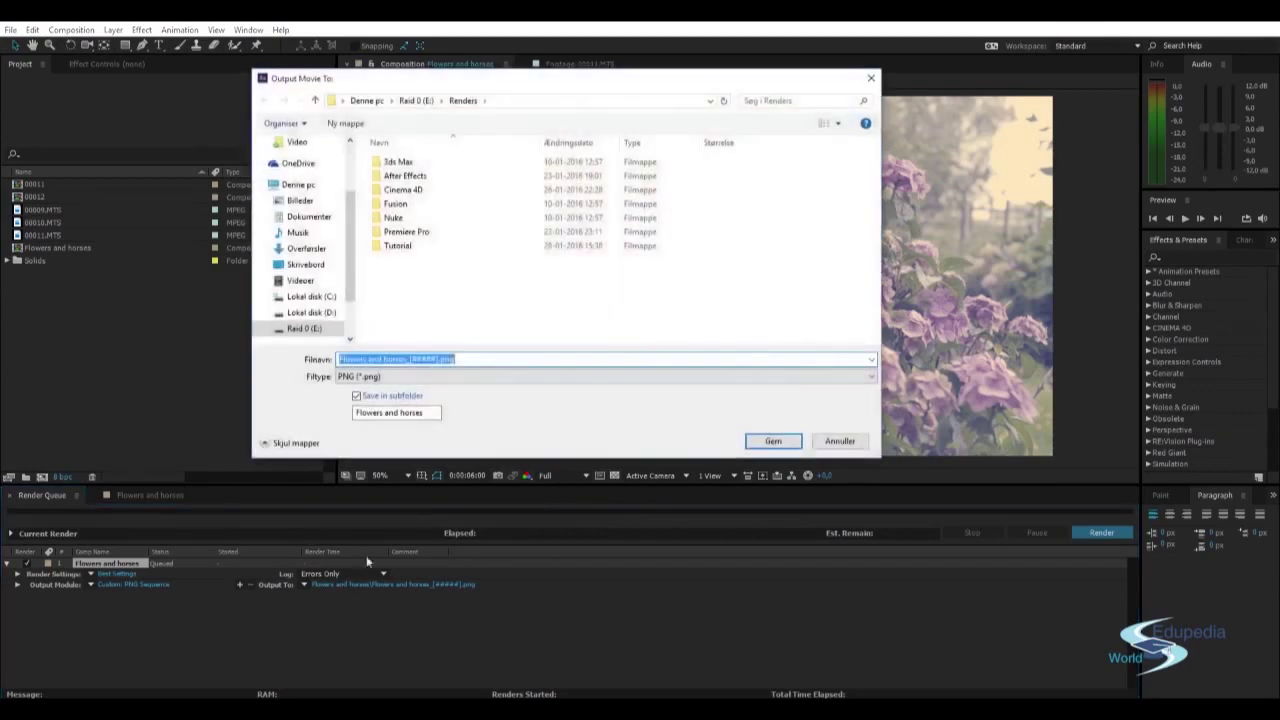
double_click(410, 247)
double_click(417, 163)
Keep the [#####] frame-numbered file name, save, and start rendering the PNG sequence.
left_click(476, 360)
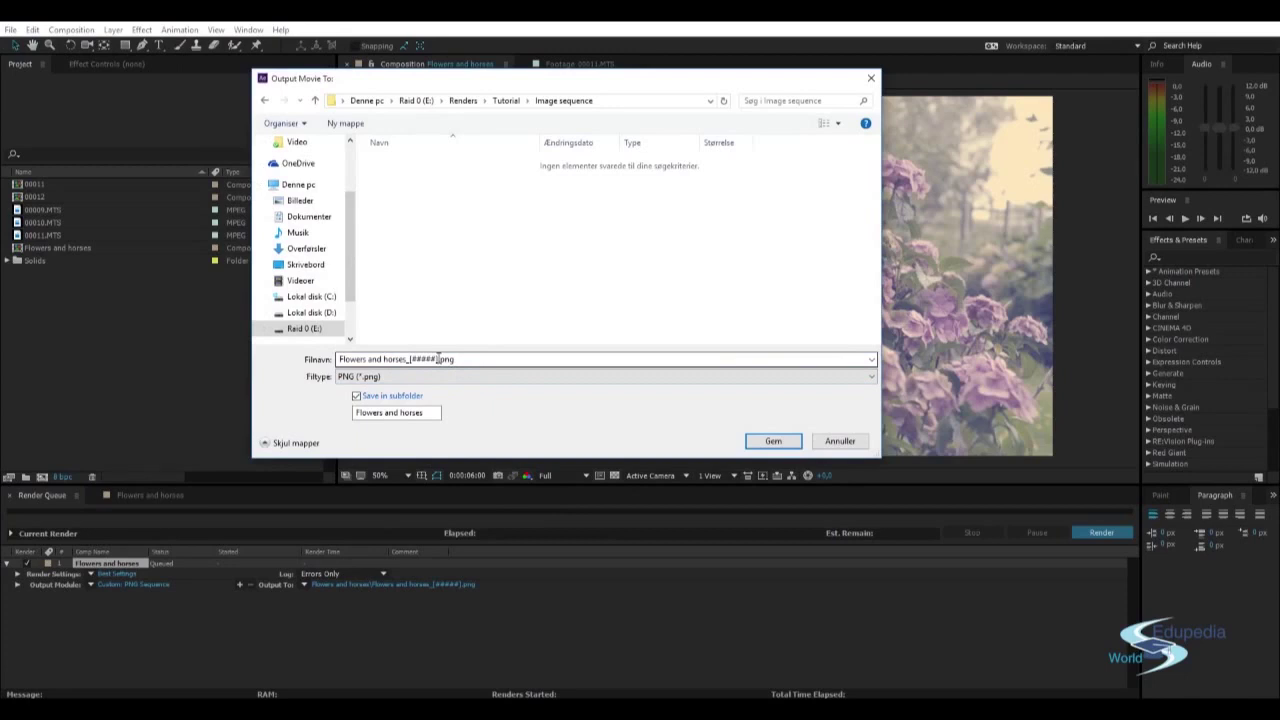
double_click(422, 359)
left_click(430, 359)
left_click_drag(434, 359, 412, 359)
left_click(416, 359)
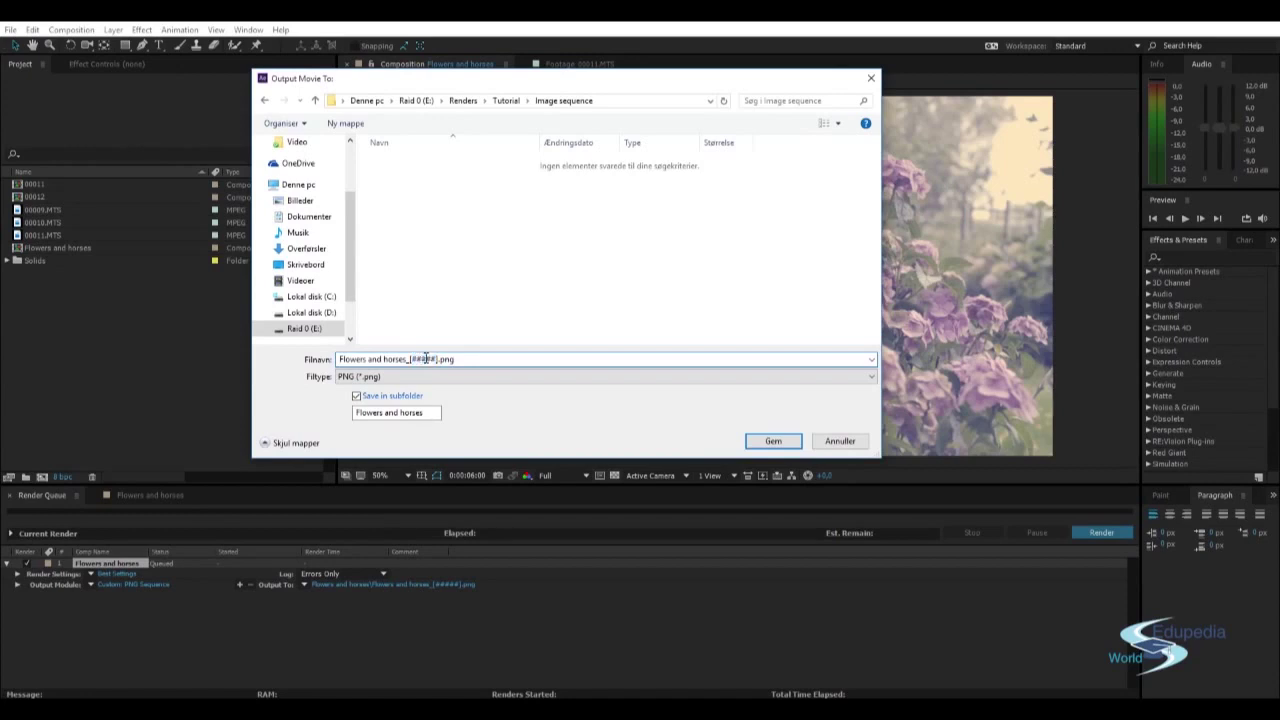
left_click_drag(423, 359, 411, 359)
left_click_drag(410, 359, 432, 358)
left_click(436, 359)
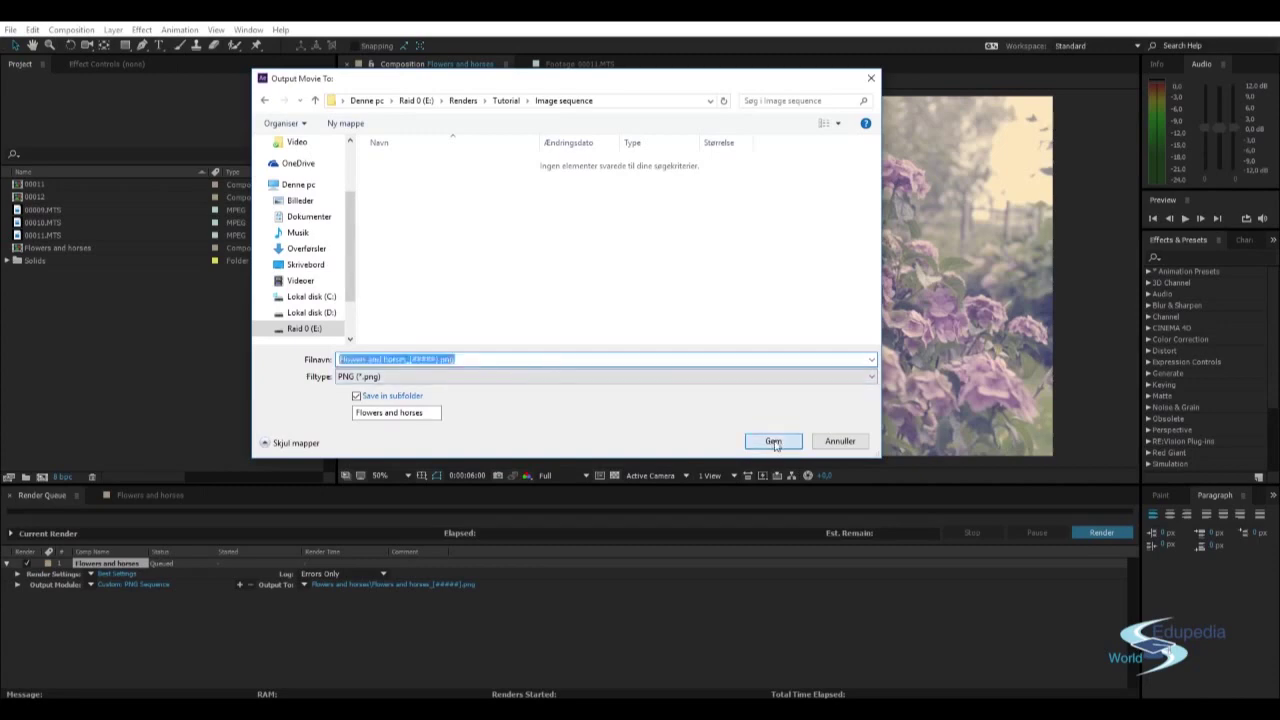
left_click(774, 442)
left_click(1103, 533)
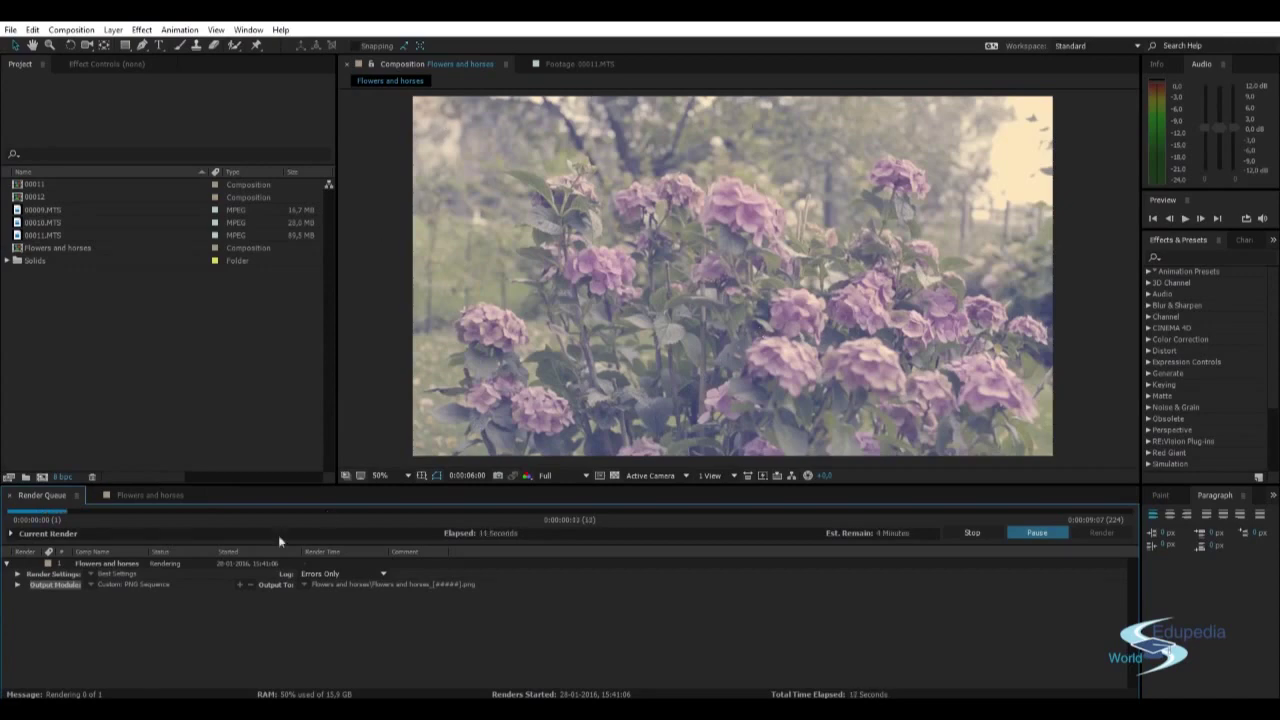
Browse to E:\Renders\Tutorial\Image sequence\Flowers and horses and open the first PNG frame.
mouse_move(112, 712)
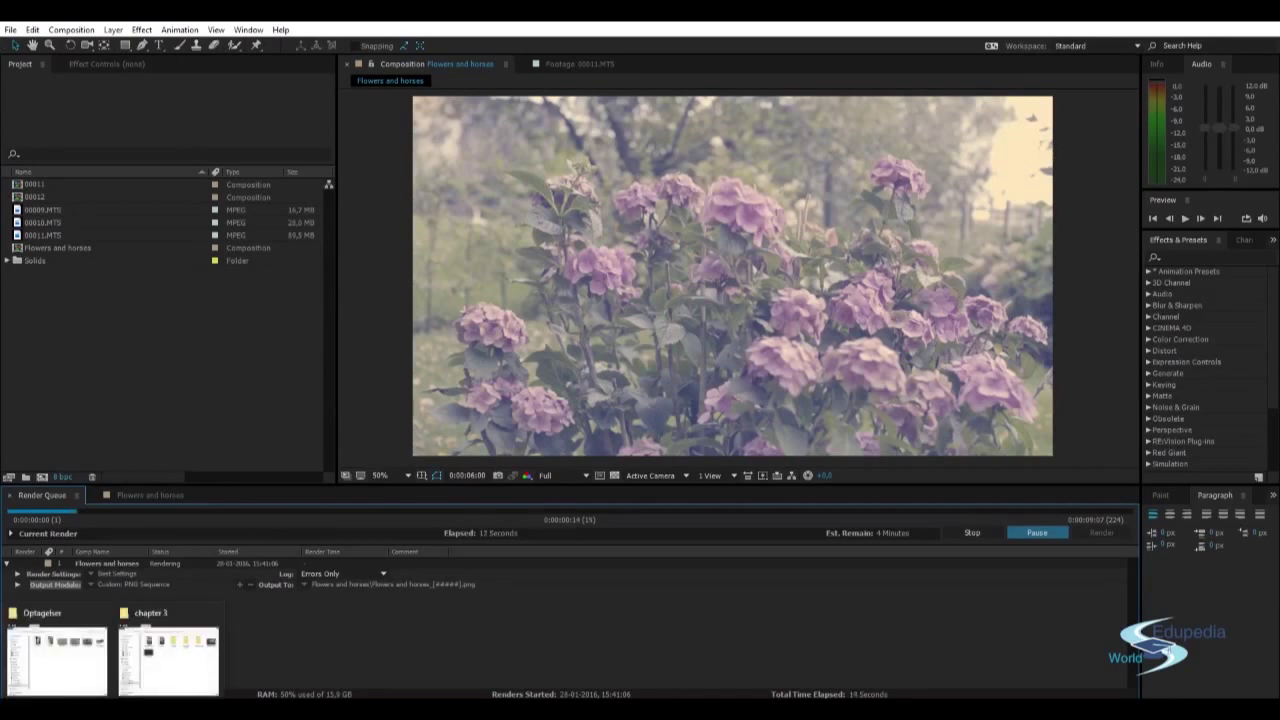
left_click(168, 660)
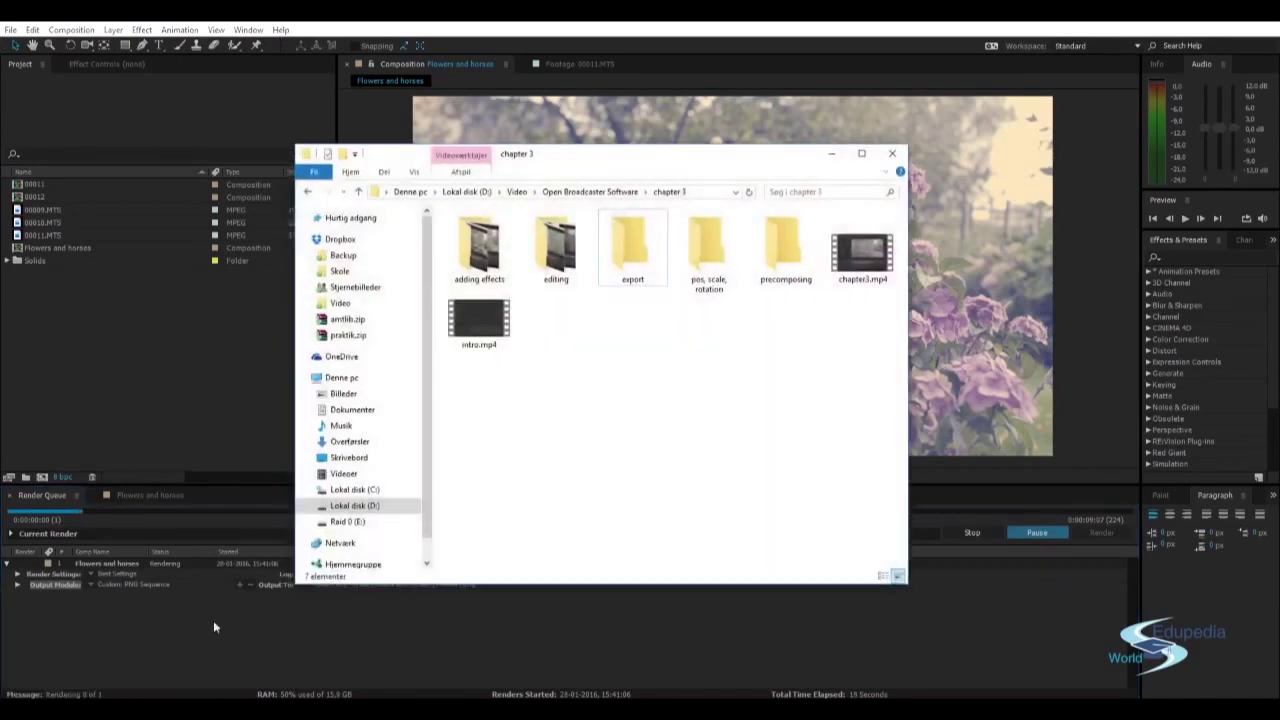
left_click(358, 524)
double_click(477, 275)
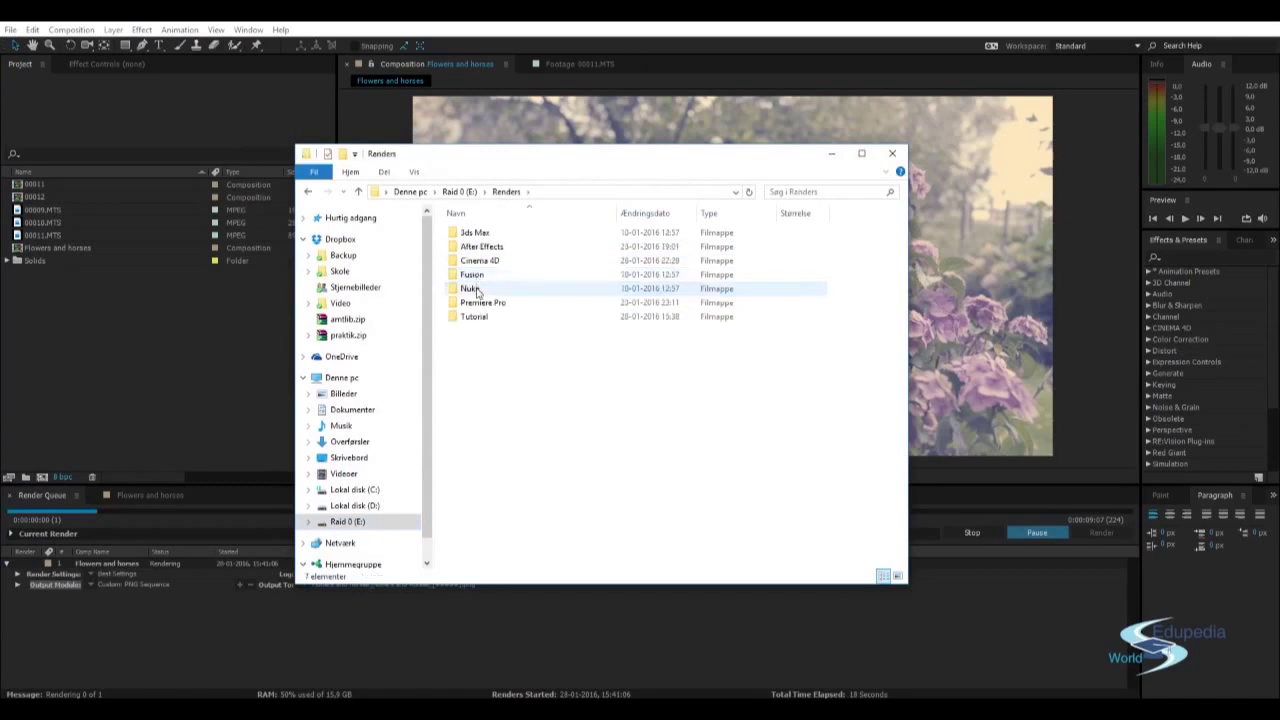
double_click(474, 316)
double_click(490, 234)
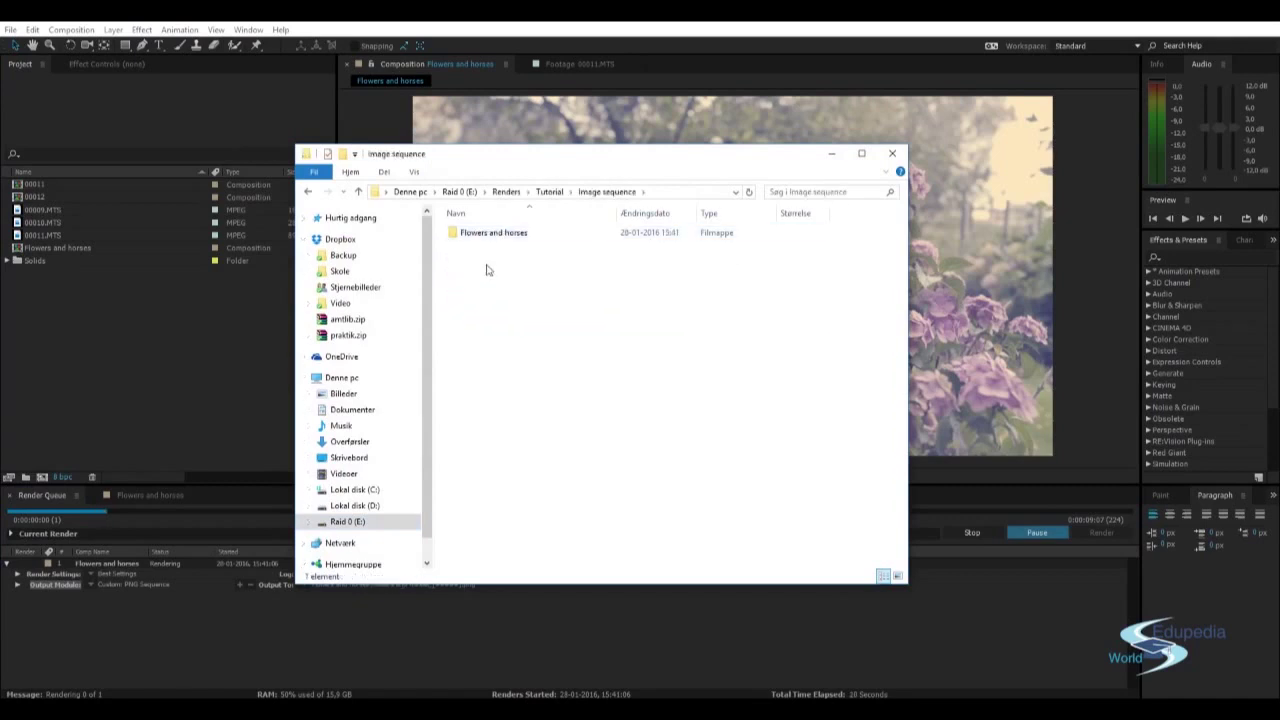
double_click(494, 234)
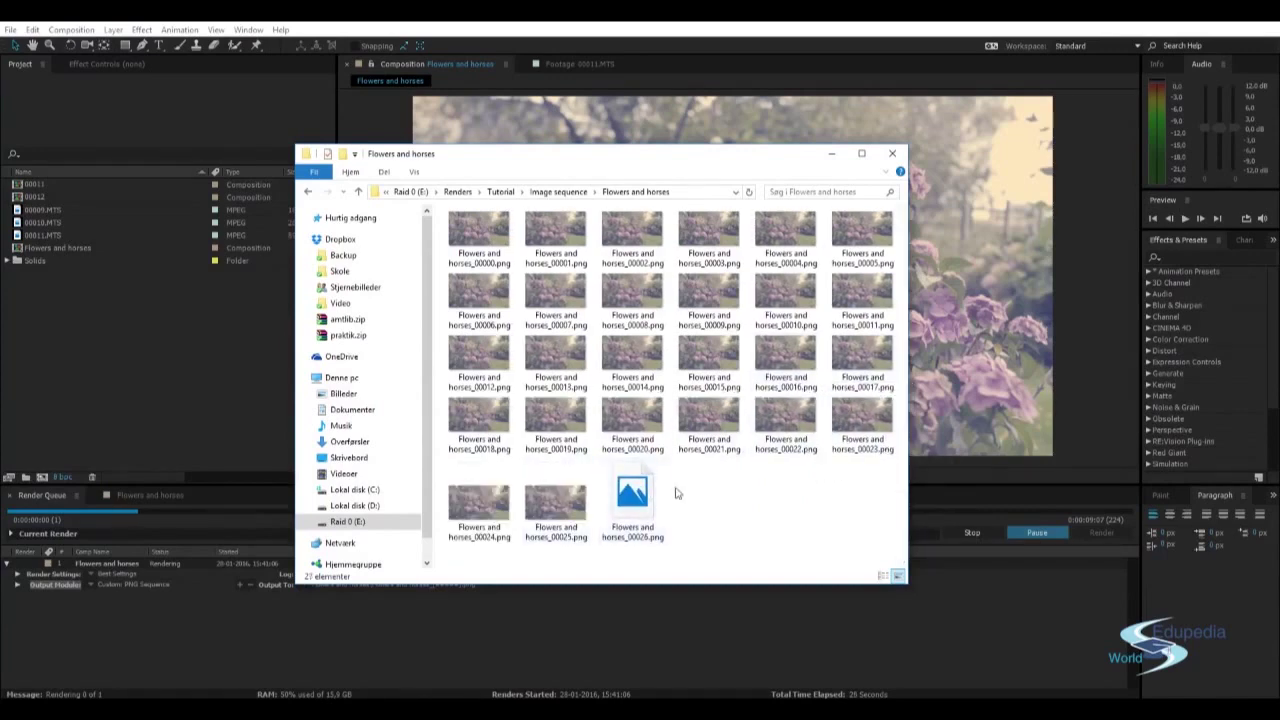
left_click(467, 223)
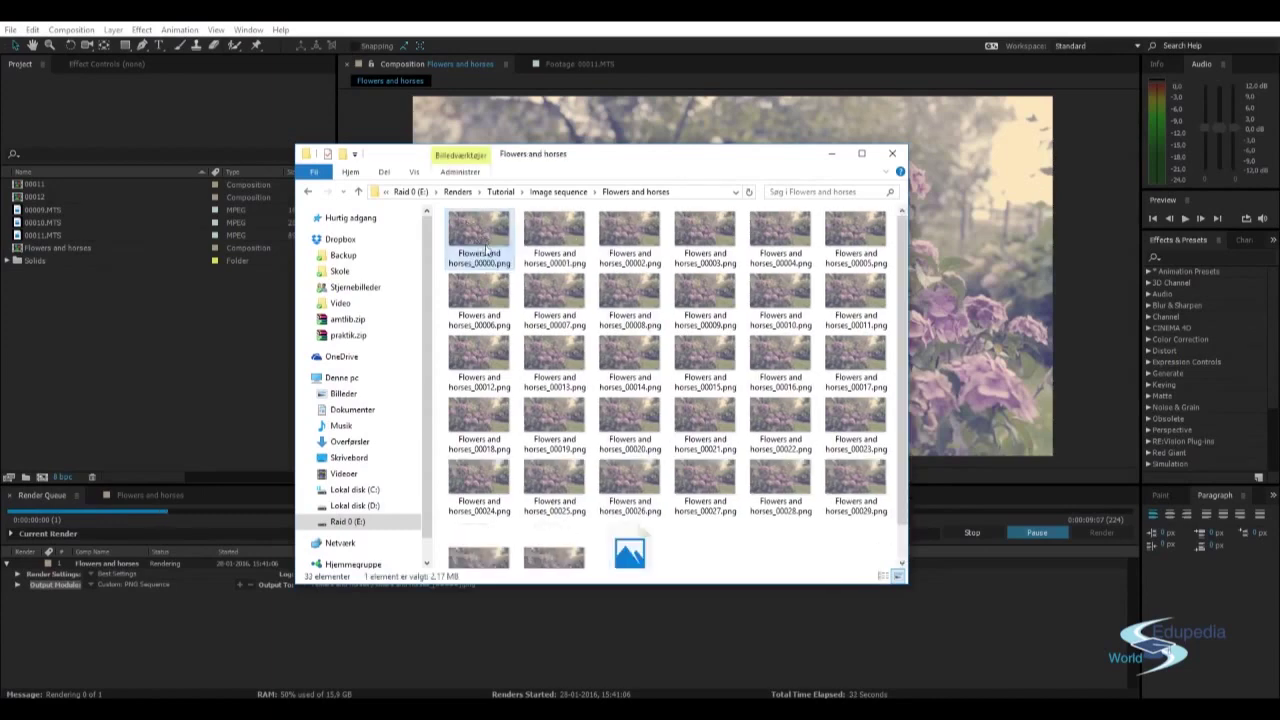
double_click(480, 234)
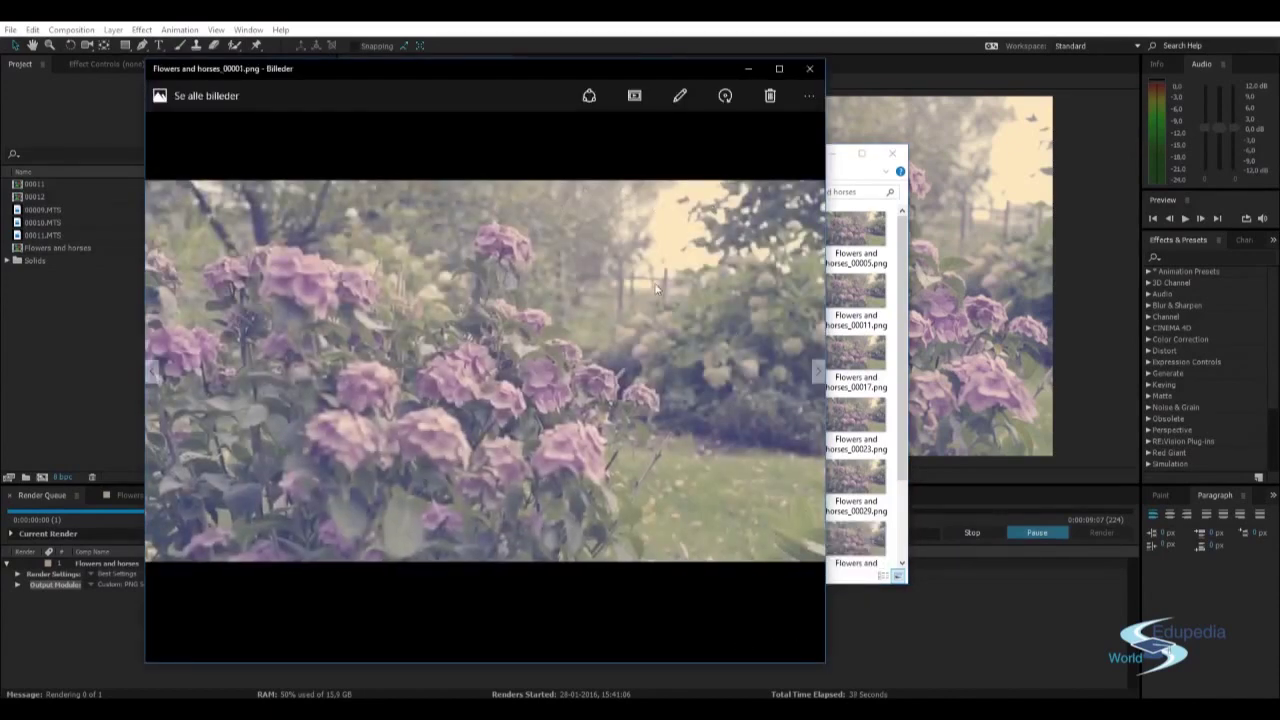
Step forward through the rendered PNG frames in Photos, then close the viewer.
key("Right")
key("Right")
key("Right")
key("Right")
key("Right")
key("Right")
key("Right")
key("Right")
key("Right")
key("Right")
key("Right")
key("Right")
key("Right")
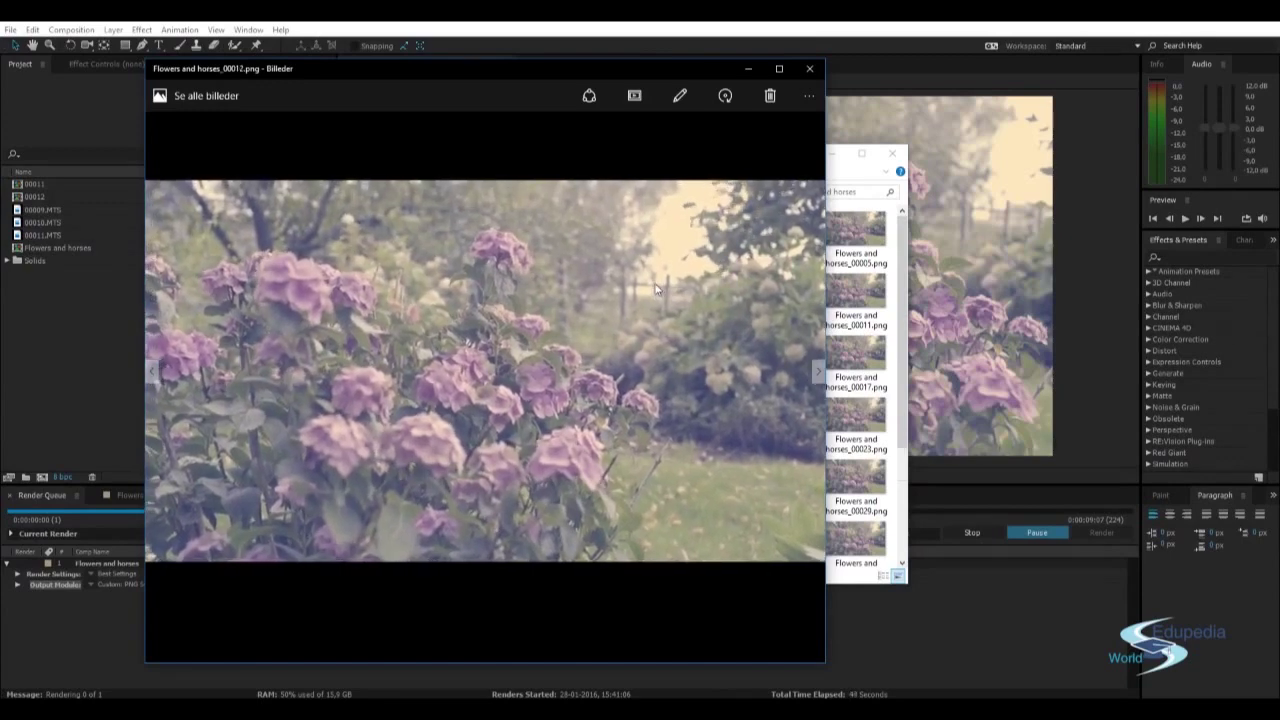
key("Right")
key("Right")
key("Right")
key("Right")
key("Right")
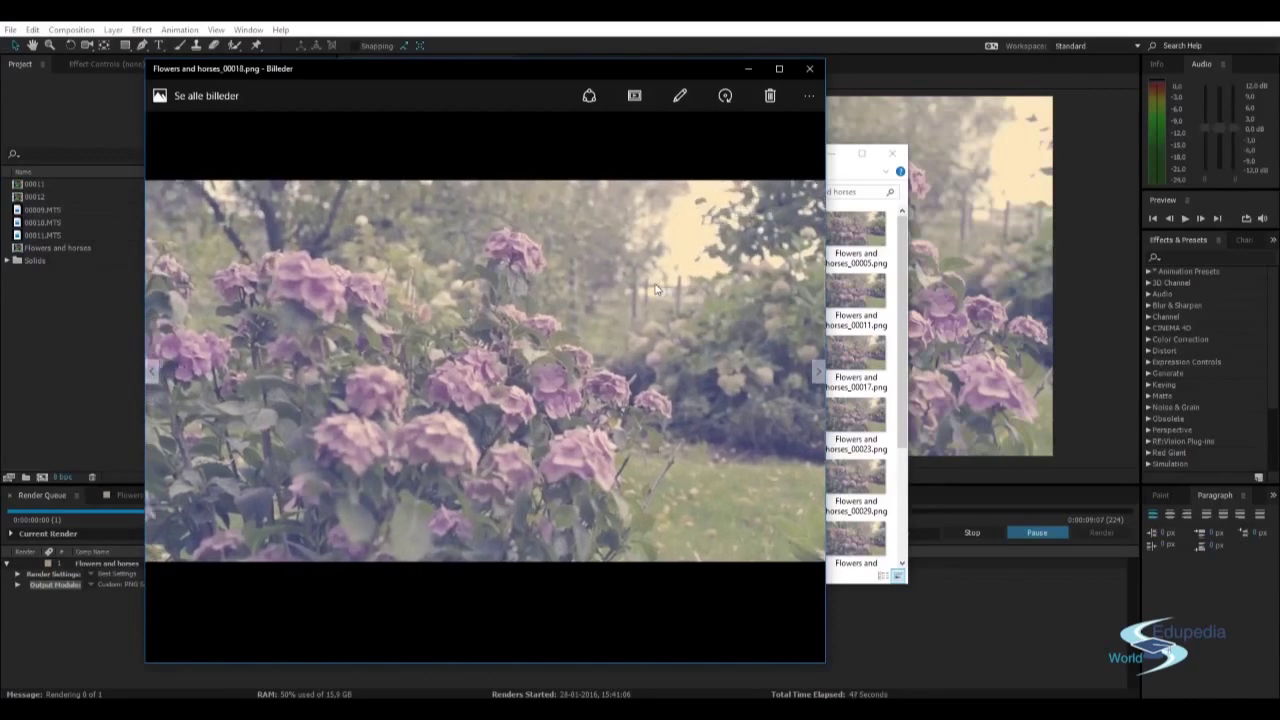
key("Right")
key("Right")
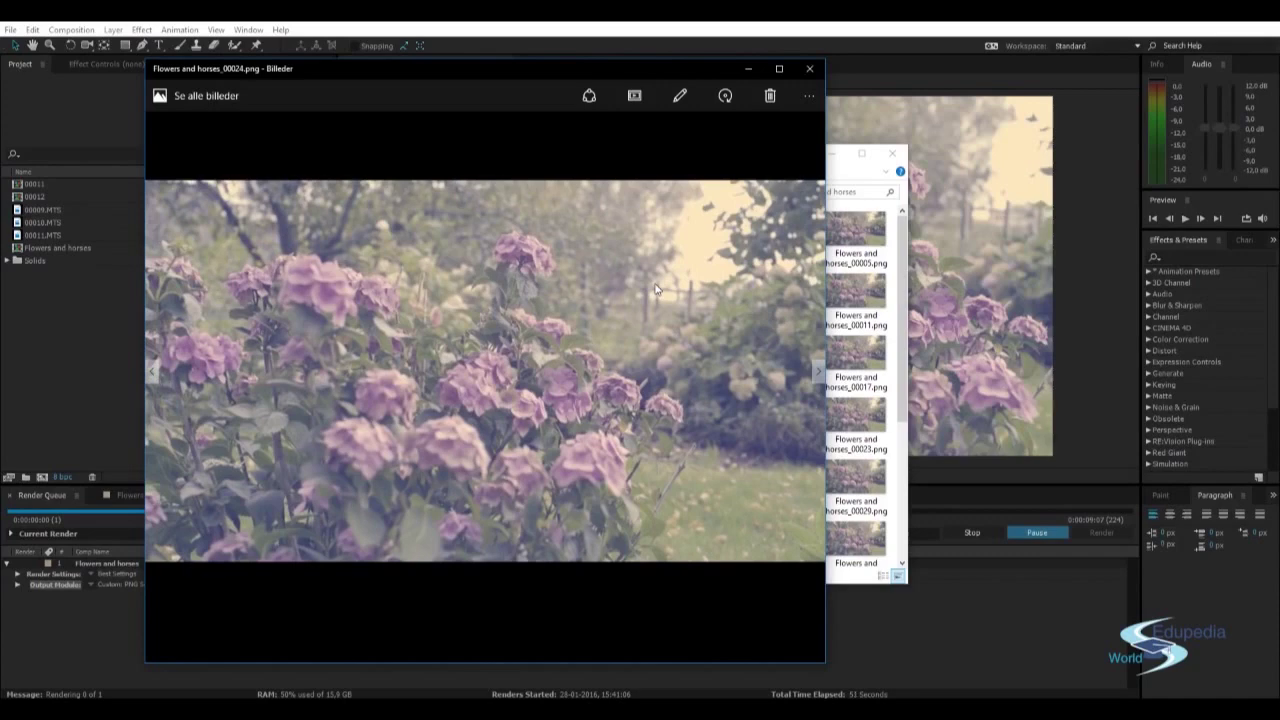
key("Right")
key("Right")
key("Right")
key("Right")
key("Right")
key("Right")
key("Right")
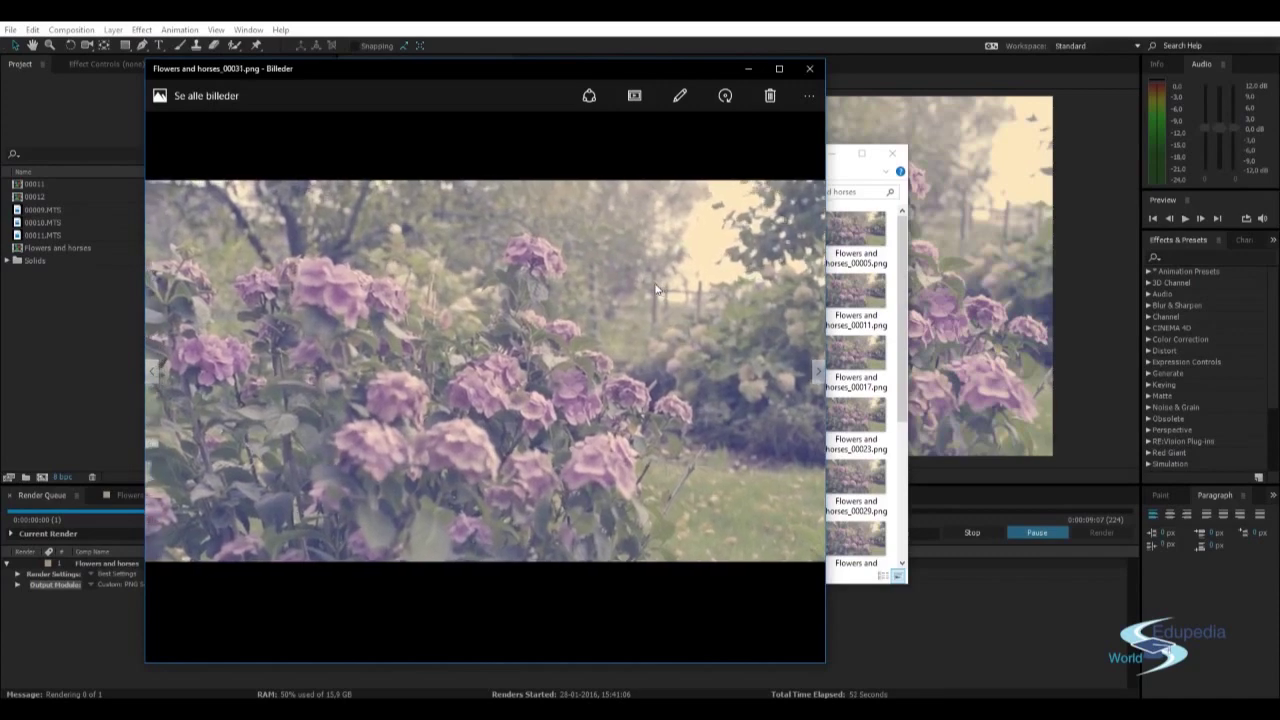
left_click(809, 68)
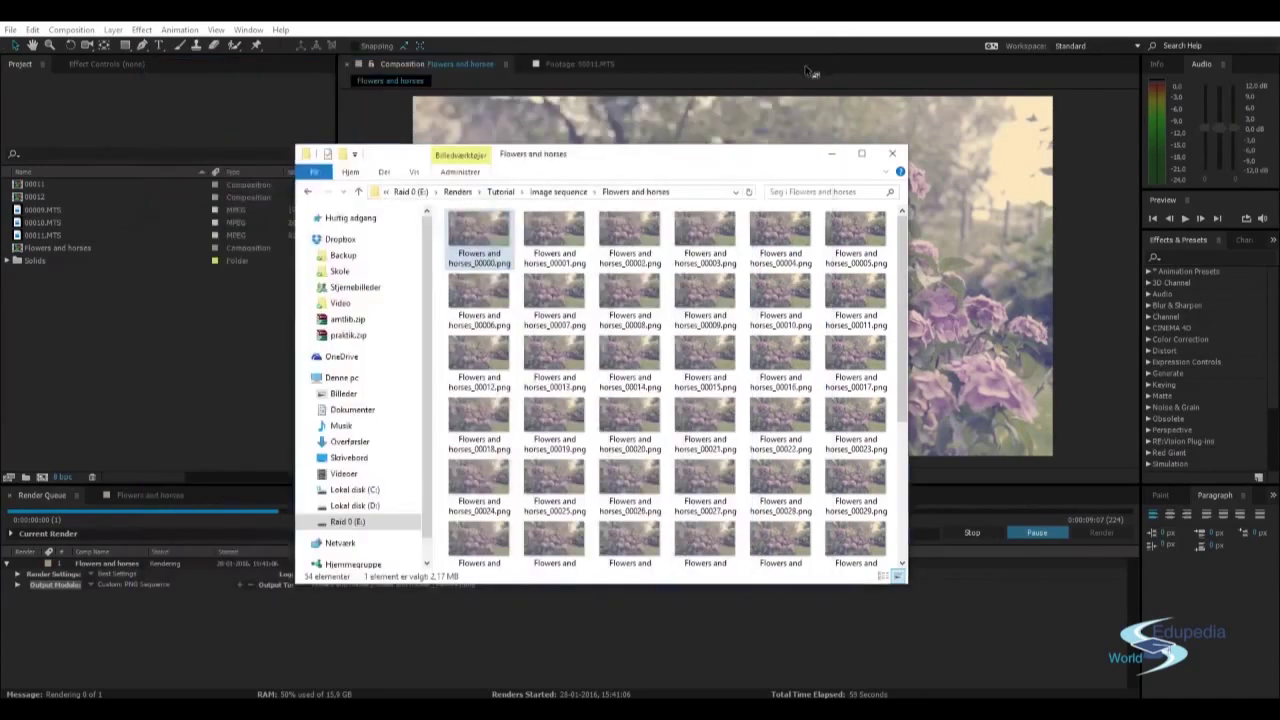
Close the frames folder window and stop the running render.
left_click_drag(735, 147, 714, 162)
left_click(871, 151)
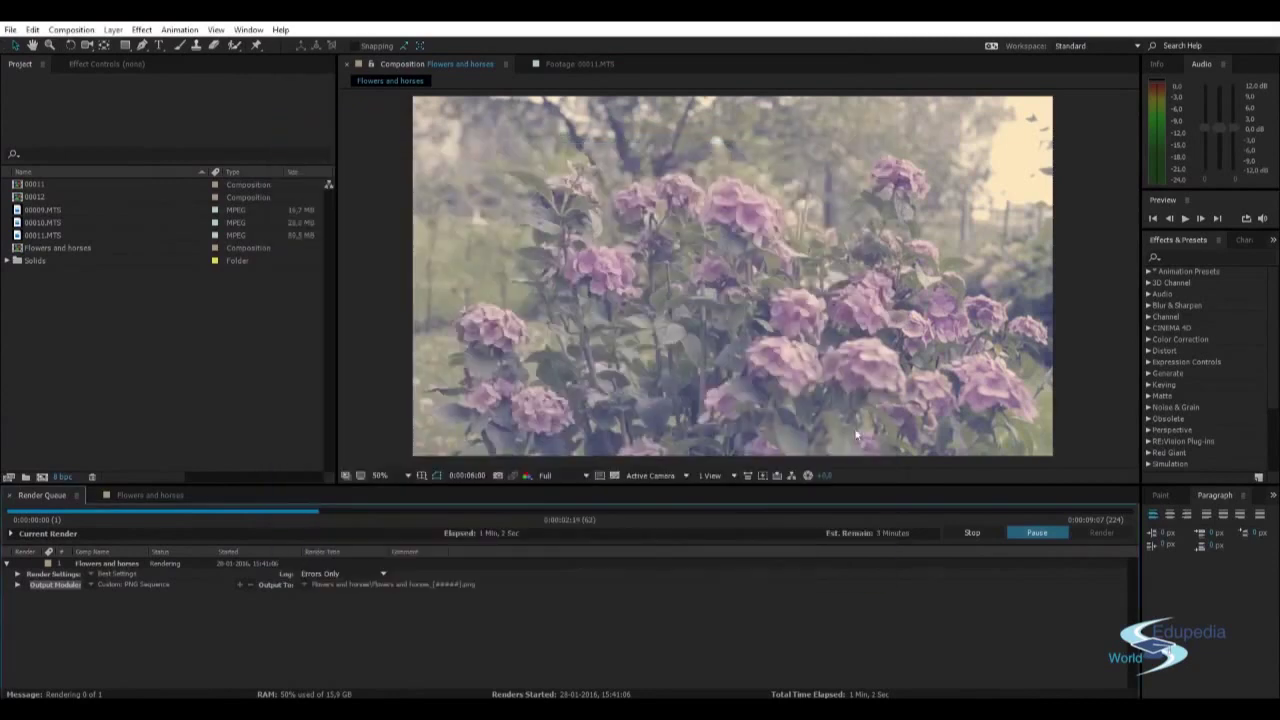
left_click(977, 531)
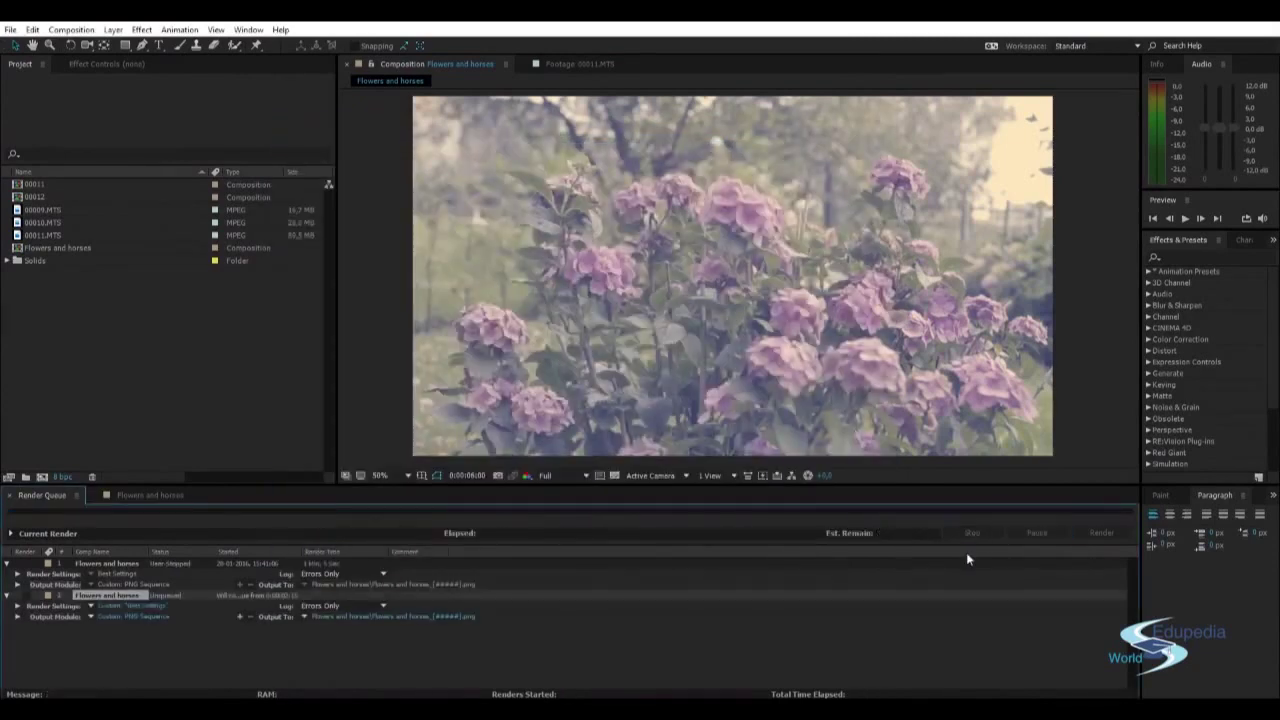
Delete the Flowers and horses render items from the Render Queue.
left_click(96, 566)
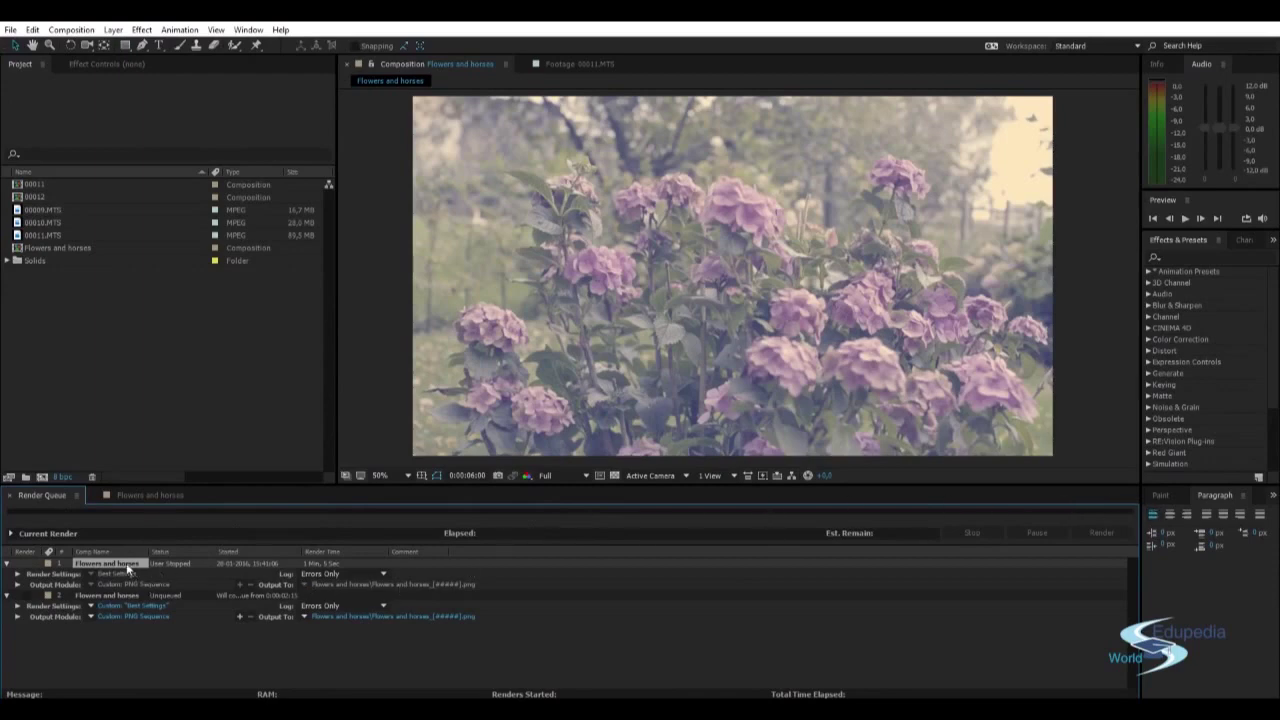
key("Delete")
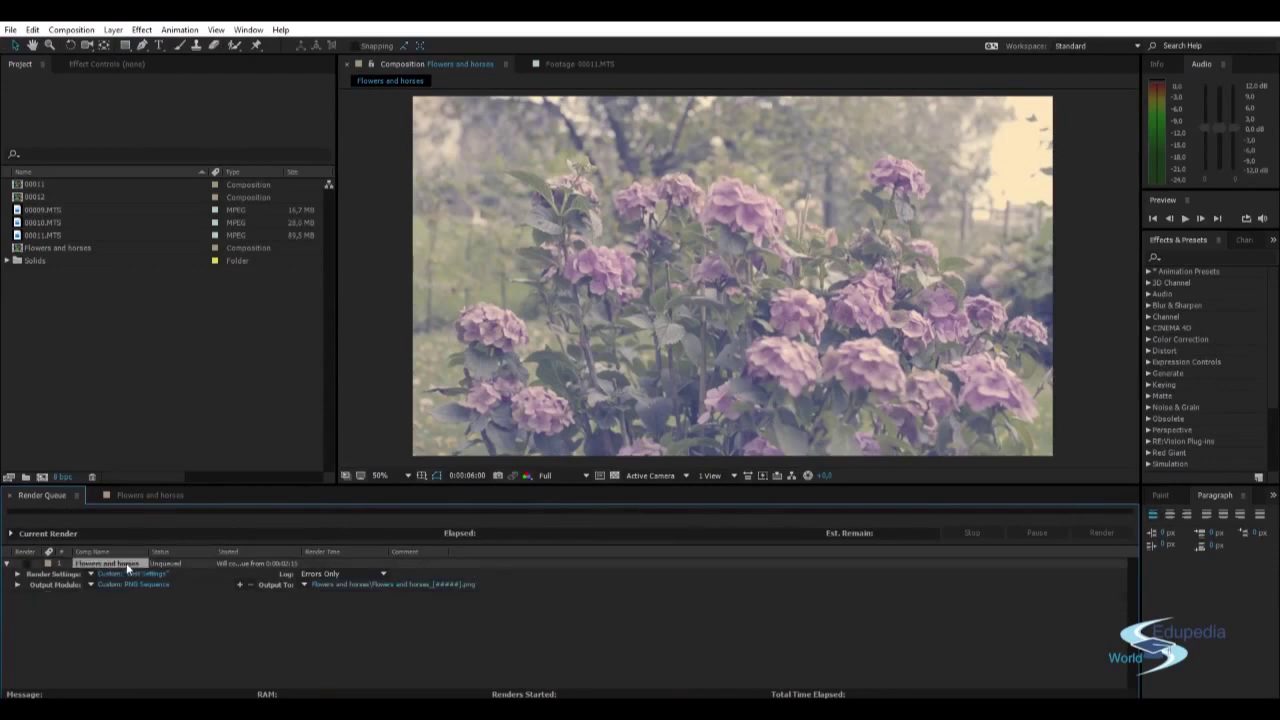
key("Delete")
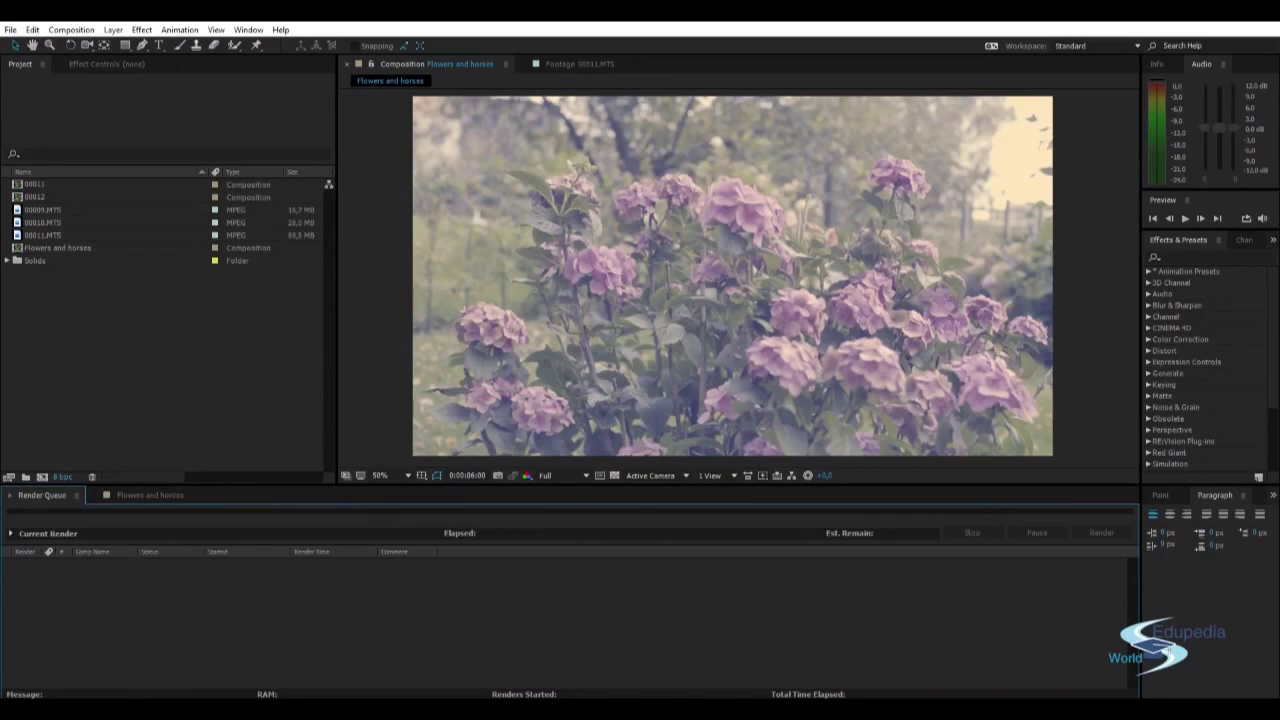
mouse_move(112, 715)
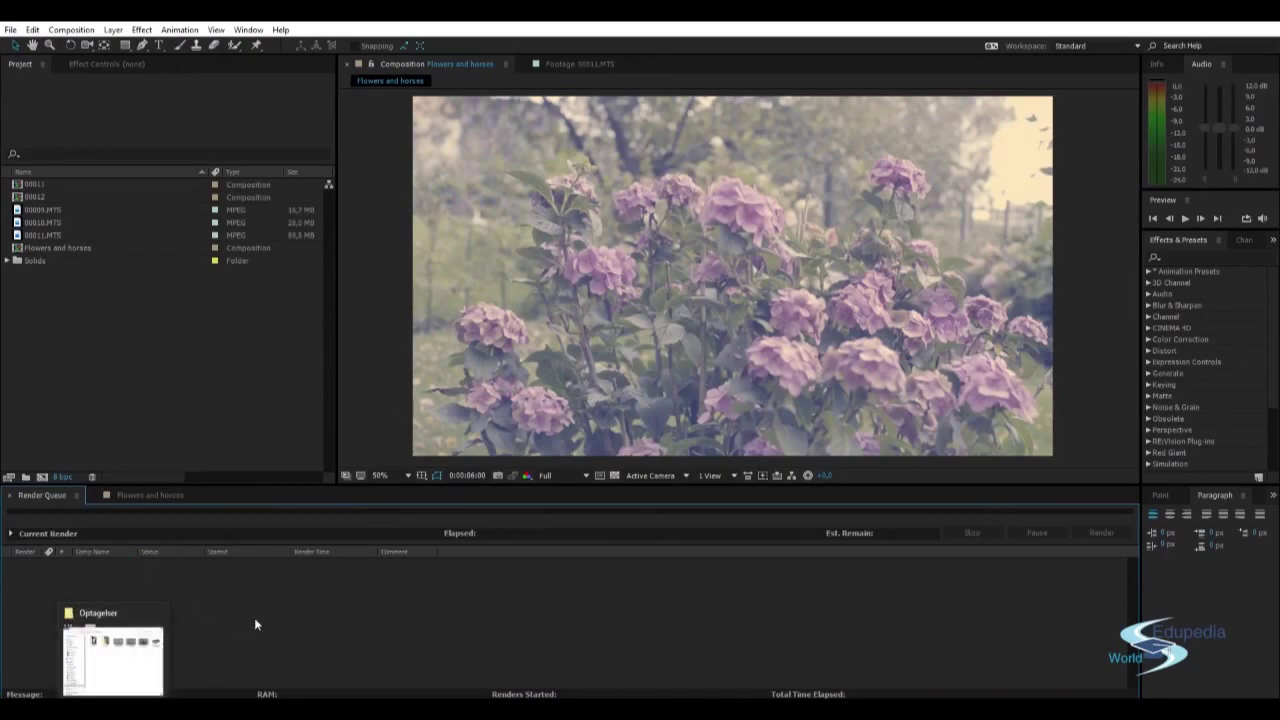